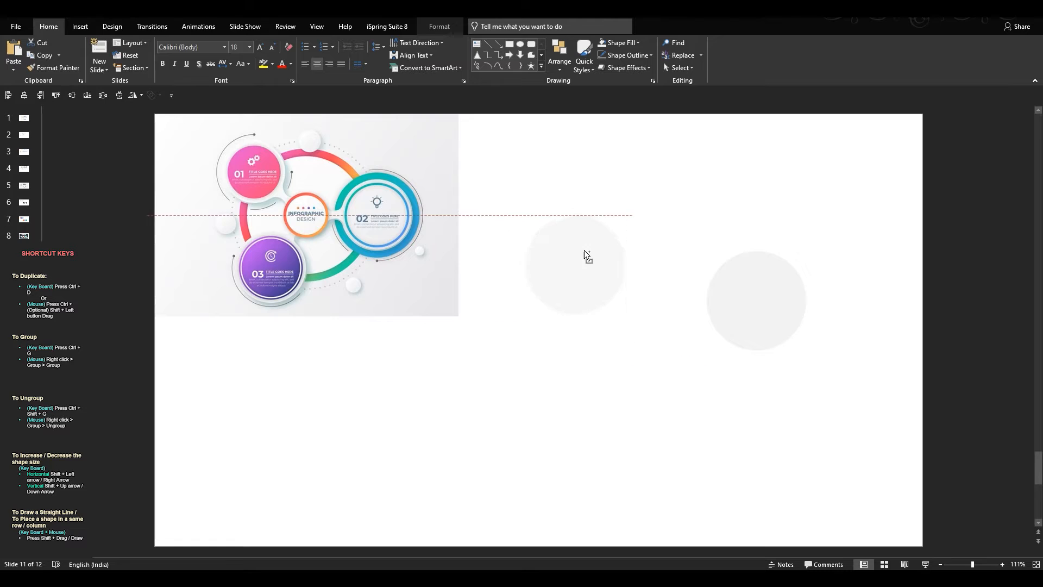
# - Make resized duplicates of the gray circle: one small upper-left, one medium lower-left and a smaller one in the centre of the layout
pyautogui.moveTo(624, 217); pyautogui.dragTo(581, 402)
pyautogui.click(601, 375)
pyautogui.moveTo(626, 356); pyautogui.dragTo(631, 351)
pyautogui.moveTo(598, 392); pyautogui.dragTo(631, 384)
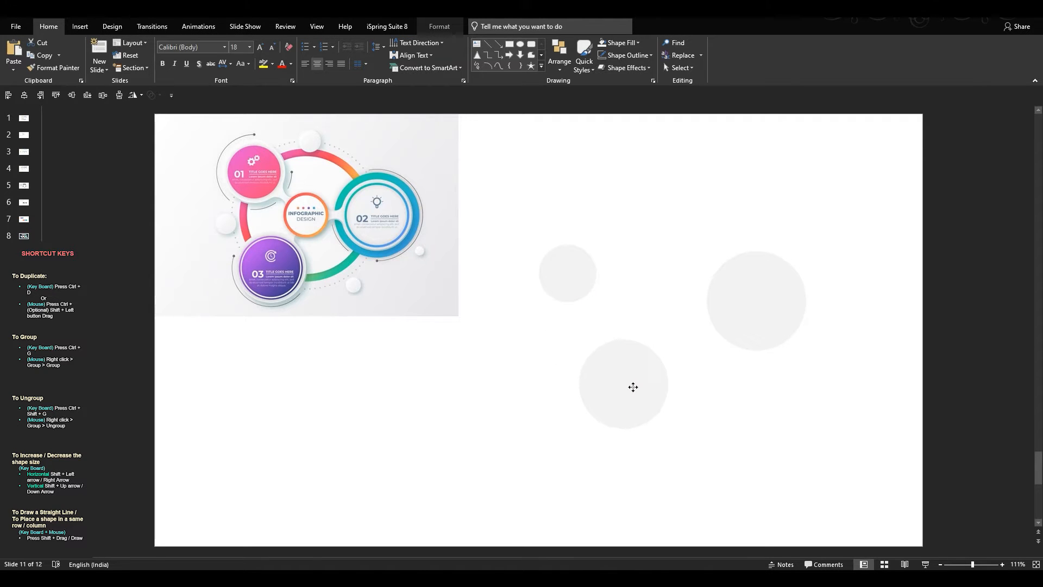
pyautogui.moveTo(562, 278); pyautogui.dragTo(675, 306)
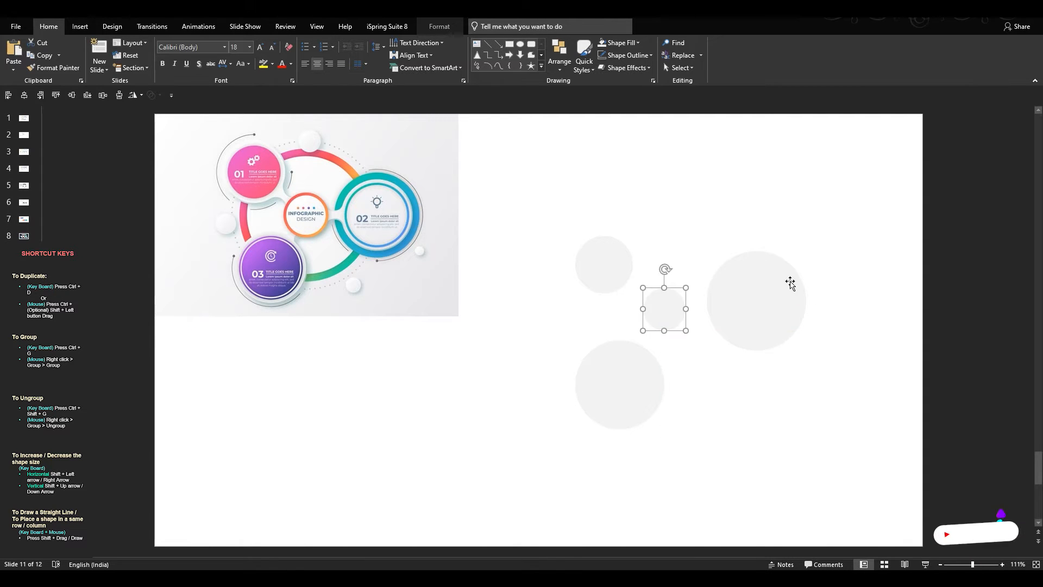
# - Move the outer gray circles closer to the small central circle, matching the arrangement of the reference infographic
pyautogui.moveTo(790, 283); pyautogui.dragTo(784, 283)
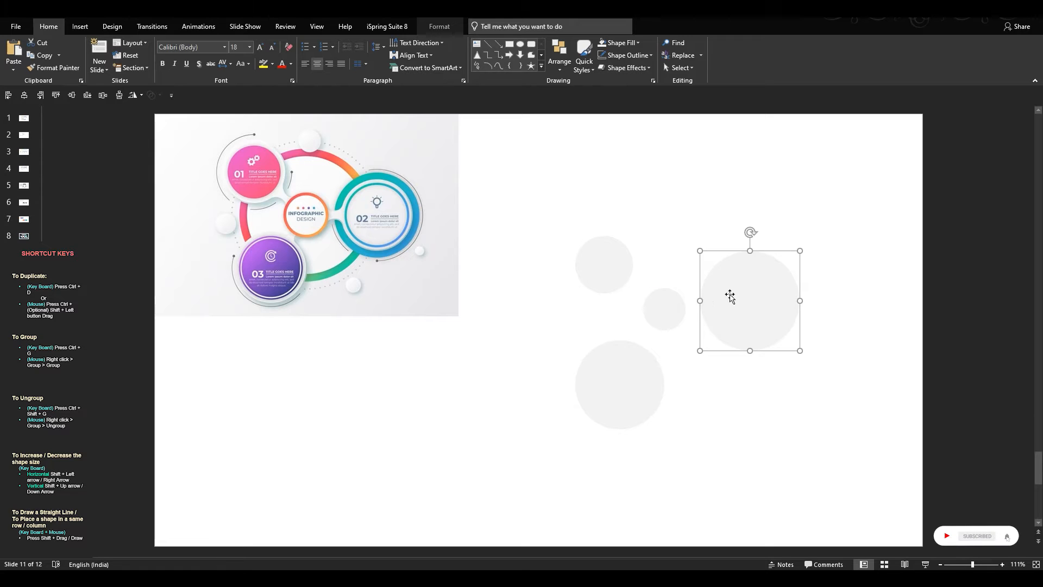
pyautogui.moveTo(620, 268); pyautogui.dragTo(629, 270)
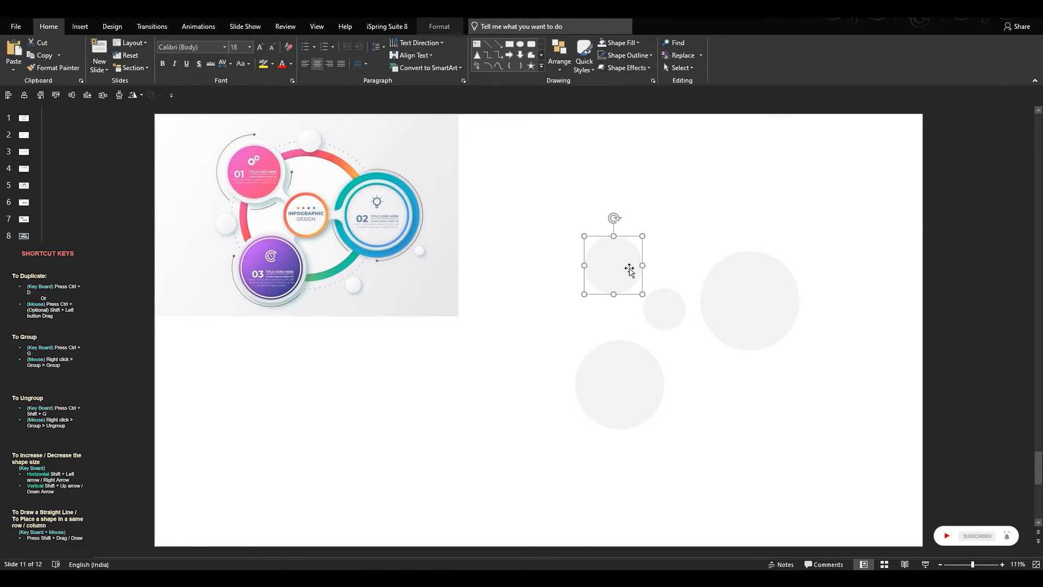
pyautogui.moveTo(627, 375); pyautogui.dragTo(625, 365)
pyautogui.click(700, 386)
pyautogui.click(654, 307)
pyautogui.click(713, 387)
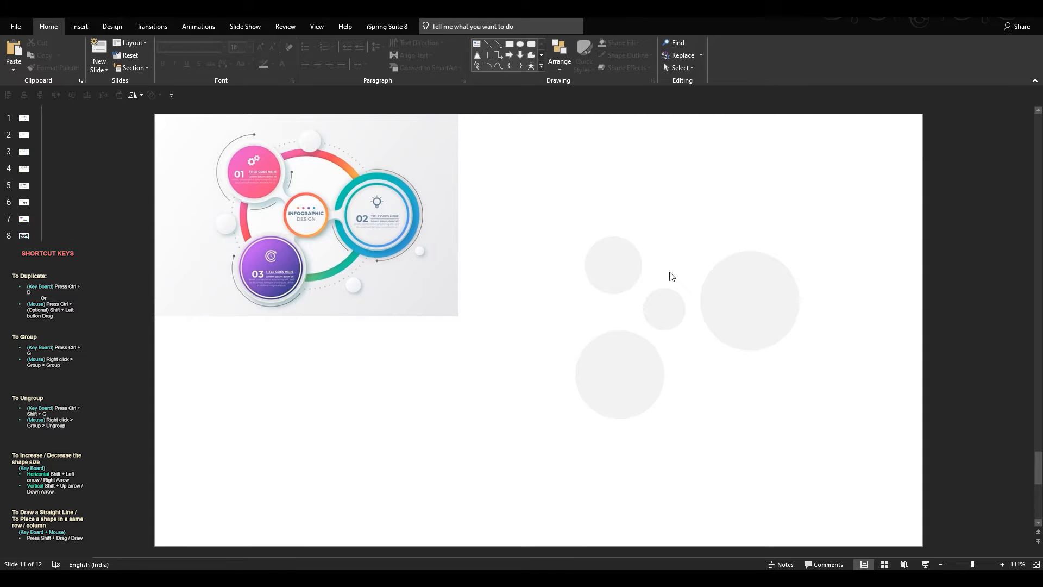
# - Insert a rectangle and shape it into a diagonal bar connecting the upper-left circle to the central circle
pyautogui.click(510, 47)
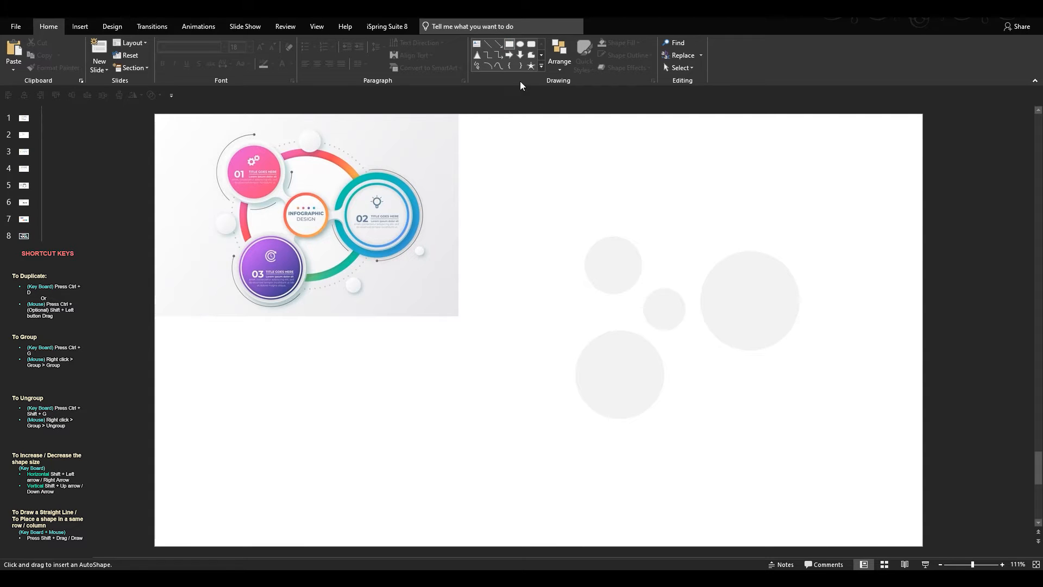
pyautogui.click(611, 232)
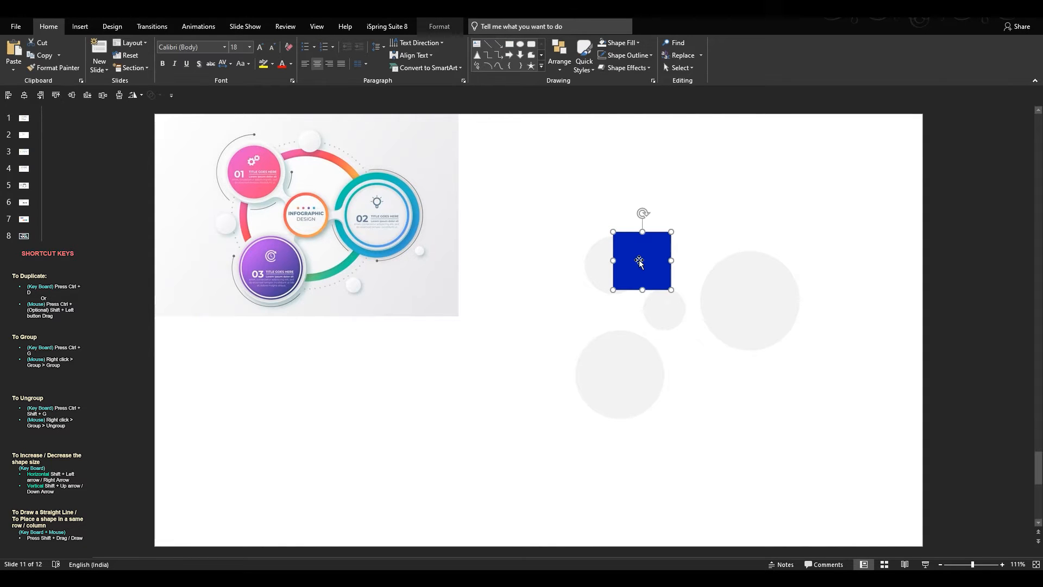
pyautogui.moveTo(639, 262); pyautogui.dragTo(646, 288)
pyautogui.scroll(2, 655, 285)
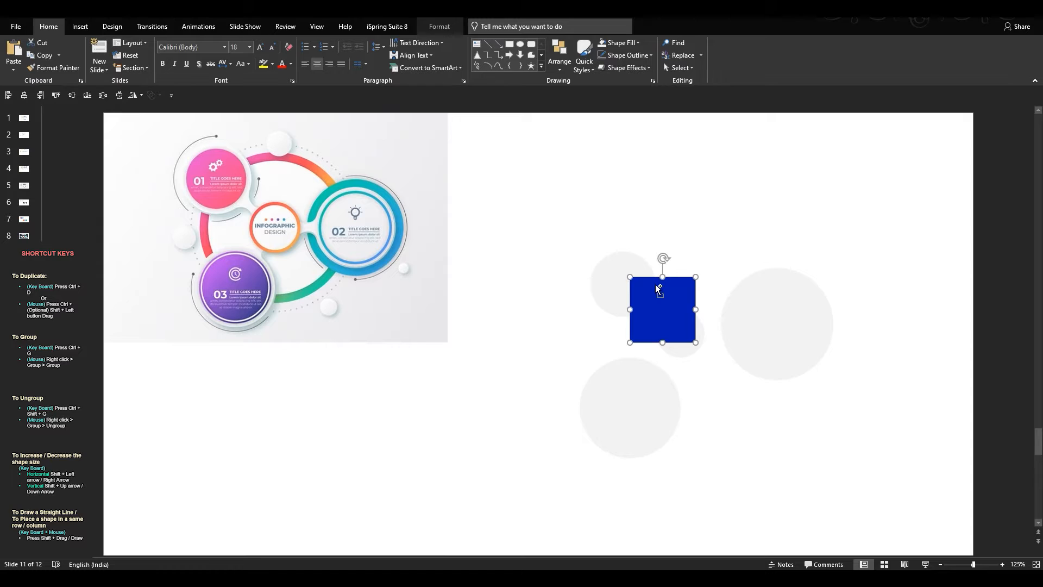
pyautogui.scroll(2, 658, 290)
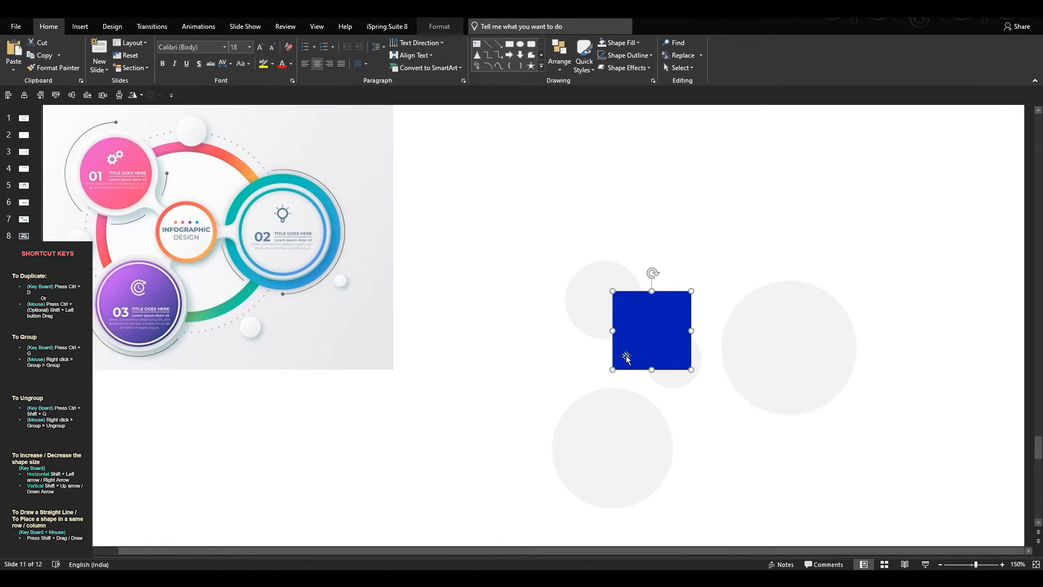
pyautogui.scroll(5, 636, 359)
pyautogui.moveTo(537, 245); pyautogui.dragTo(526, 327)
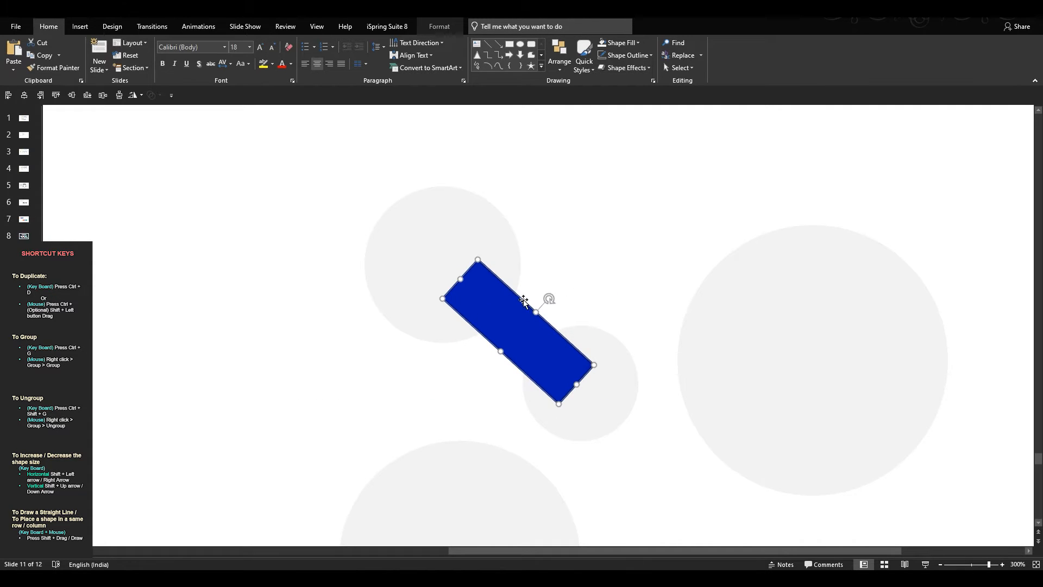
# - Copy the gray circle's formatting onto the diagonal connecting bar with Format Painter
pyautogui.click(511, 261)
pyautogui.click(53, 67)
pyautogui.click(489, 299)
pyautogui.click(570, 264)
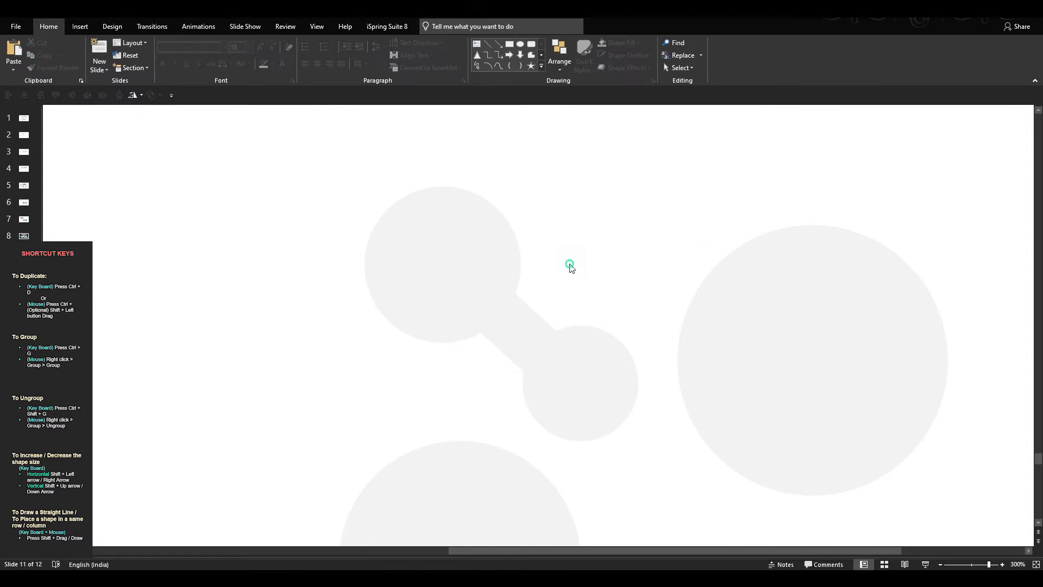
# - Draw a small circle without outline in the gap along the upper edge of the diagonal bar
pyautogui.keyDown('ctrl'); pyautogui.scroll(5, 550, 326); pyautogui.keyUp('ctrl')
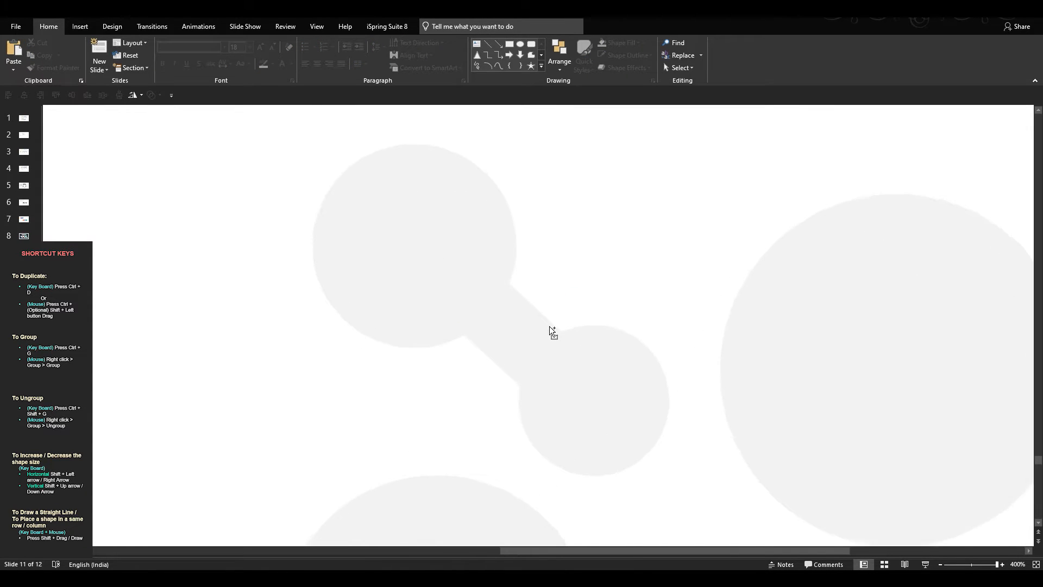
pyautogui.click(519, 45)
pyautogui.click(570, 250)
pyautogui.moveTo(631, 299)
pyautogui.mouseDown()
pyautogui.moveTo(583, 238)
pyautogui.moveTo(575, 187)
pyautogui.mouseUp()
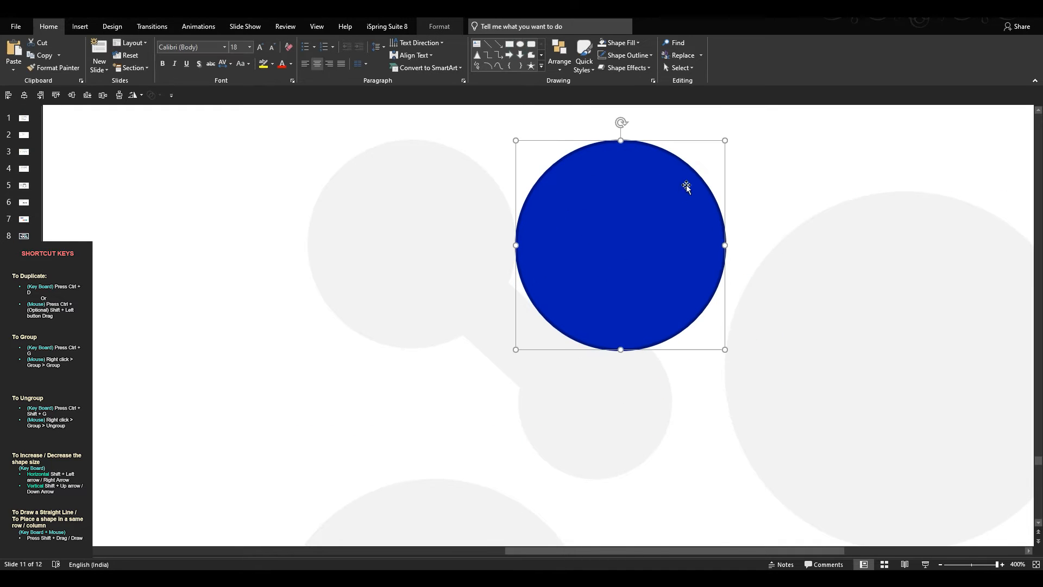
pyautogui.moveTo(724, 140); pyautogui.dragTo(585, 284)
pyautogui.moveTo(540, 326); pyautogui.dragTo(536, 316)
pyautogui.click(630, 56)
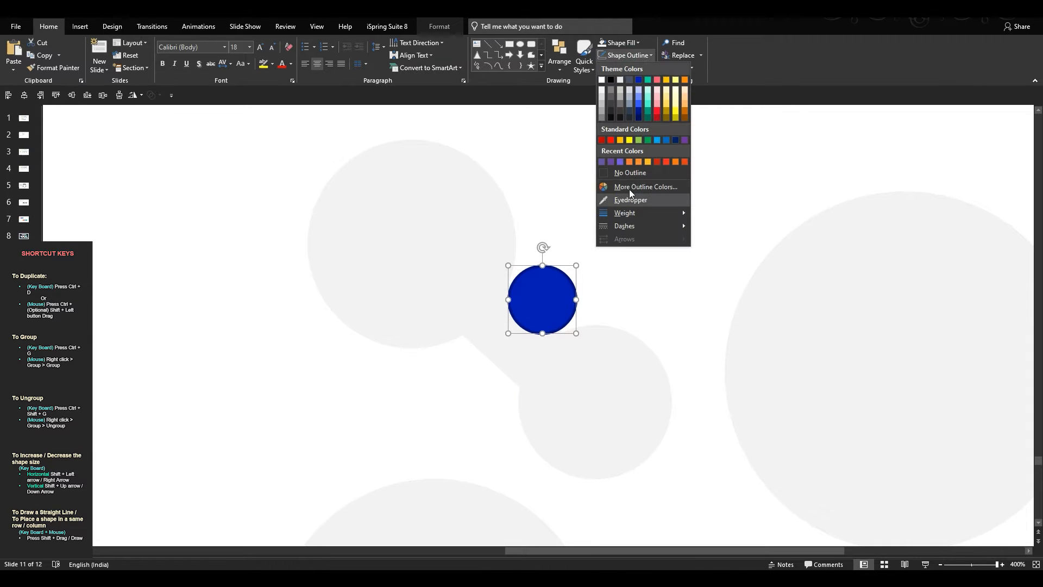
pyautogui.click(632, 172)
# - Widen the small blue circle into a slight oval and place a duplicate on the opposite side of the bar
pyautogui.scroll(1, 597, 266)
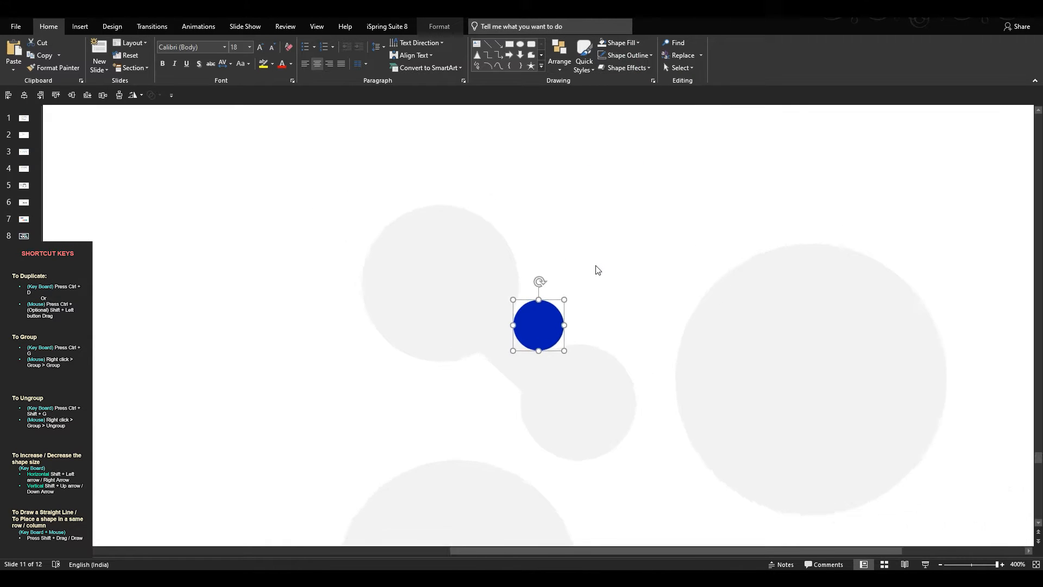
pyautogui.moveTo(572, 359)
pyautogui.mouseDown()
pyautogui.moveTo(552, 337)
pyautogui.moveTo(584, 359)
pyautogui.mouseUp()
pyautogui.moveTo(554, 328); pyautogui.dragTo(487, 400)
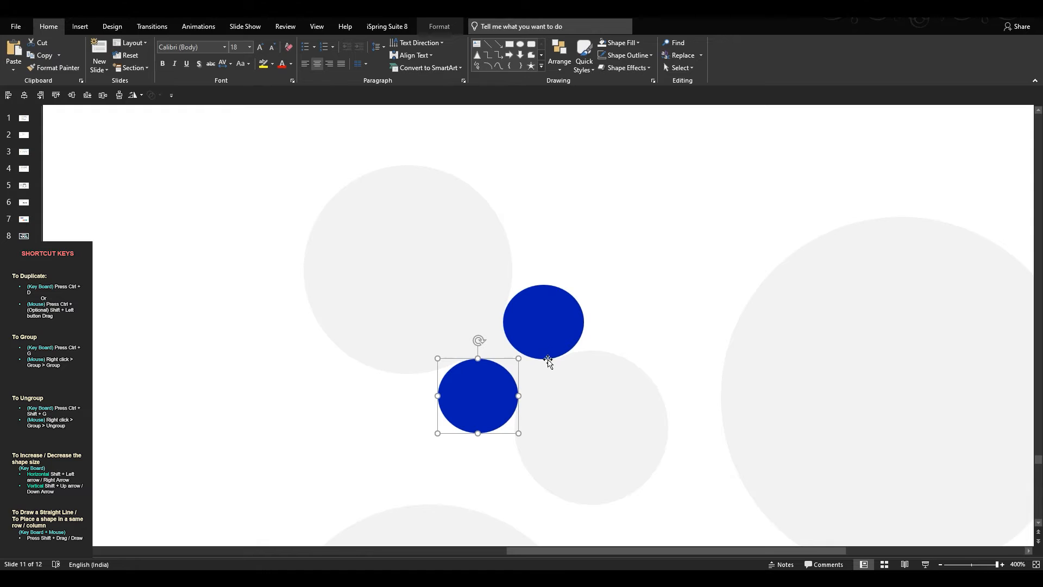
# - Fill the central and upper-left circles with the same blue as the small ovals to distinguish them from the bar
pyautogui.click(624, 379)
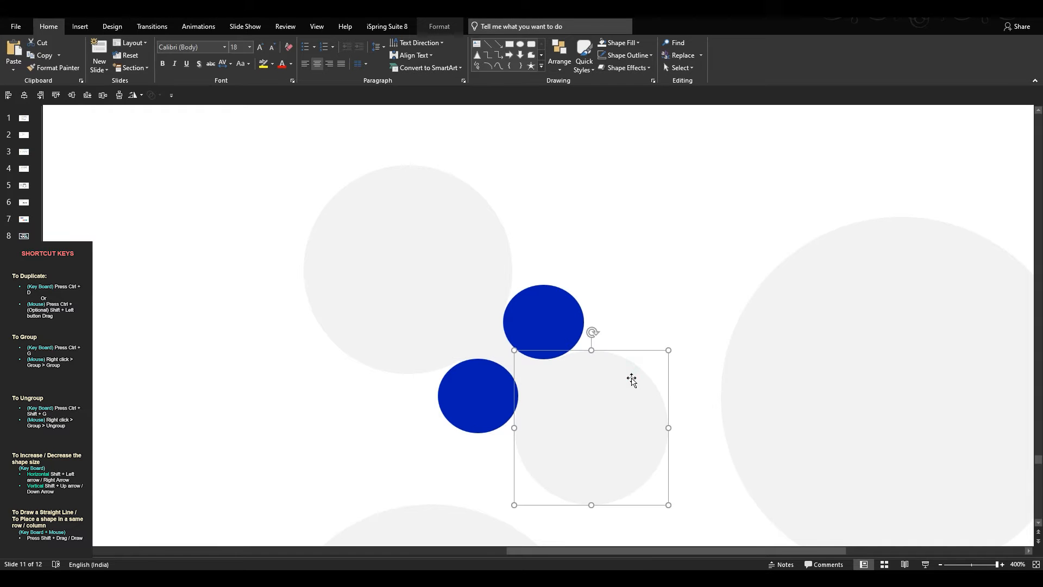
pyautogui.click(619, 44)
pyautogui.click(603, 150)
pyautogui.press('Escape')
pyautogui.click(470, 277)
pyautogui.click(601, 42)
pyautogui.click(664, 200)
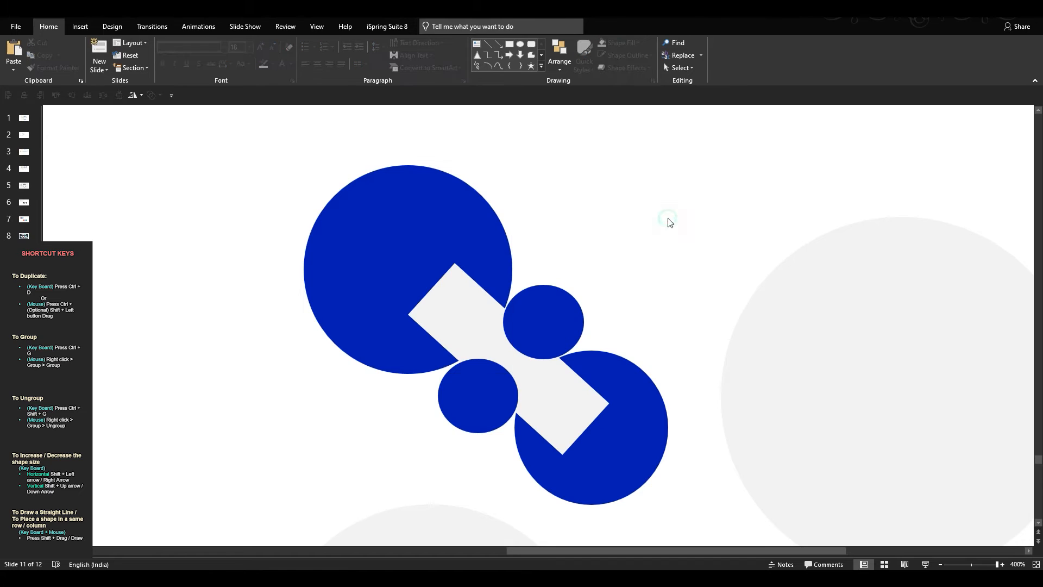
# - Subtract the two small blue ovals from the diagonal bar to form a connector with a curved waist
pyautogui.click(497, 334)
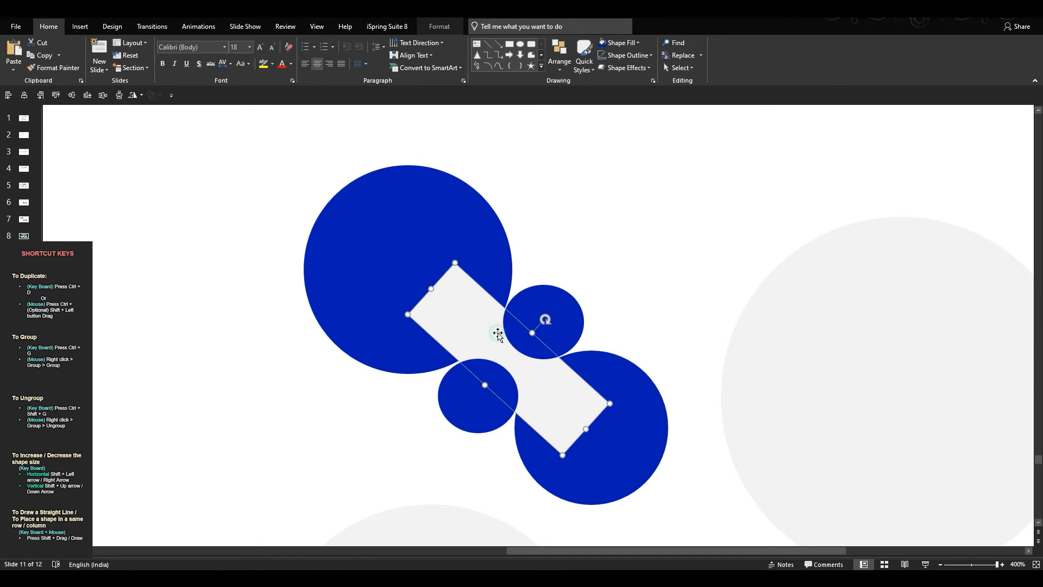
pyautogui.keyDown('shift'); pyautogui.click(569, 320); pyautogui.keyUp('shift')
pyautogui.keyDown('shift'); pyautogui.click(472, 399); pyautogui.keyUp('shift')
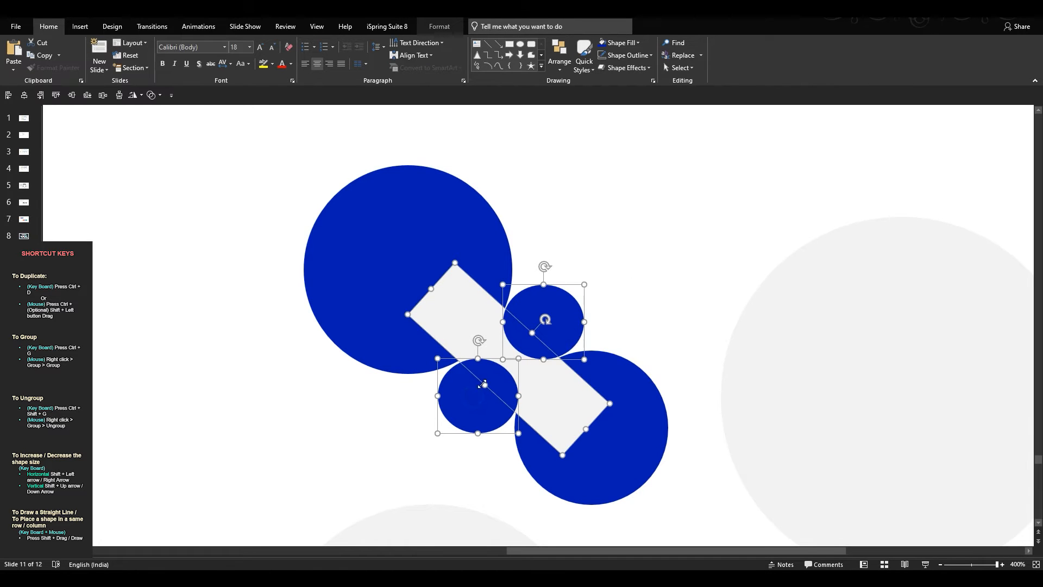
pyautogui.click(153, 95)
pyautogui.click(175, 163)
pyautogui.click(532, 290)
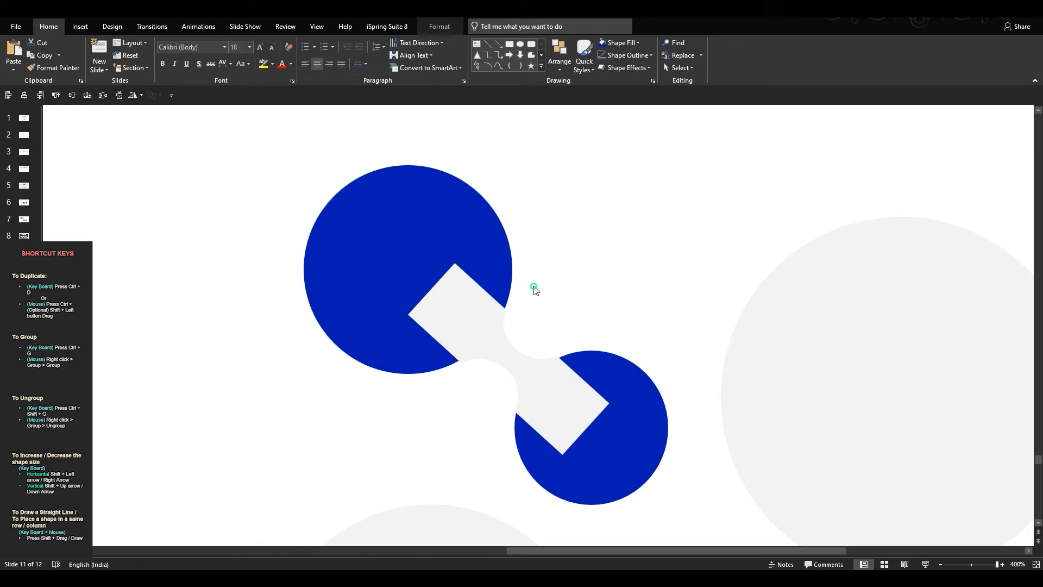
# - Stretch both ends of the curved connector slightly further into the two circles it joins
pyautogui.click(477, 333)
pyautogui.moveTo(432, 290); pyautogui.dragTo(424, 282)
pyautogui.moveTo(584, 428); pyautogui.dragTo(593, 437)
pyautogui.moveTo(423, 282); pyautogui.dragTo(428, 284)
pyautogui.click(626, 309)
# - Copy the connector's gray formatting onto the upper-left and central circles with Format Painter
pyautogui.click(468, 239)
pyautogui.click(485, 312)
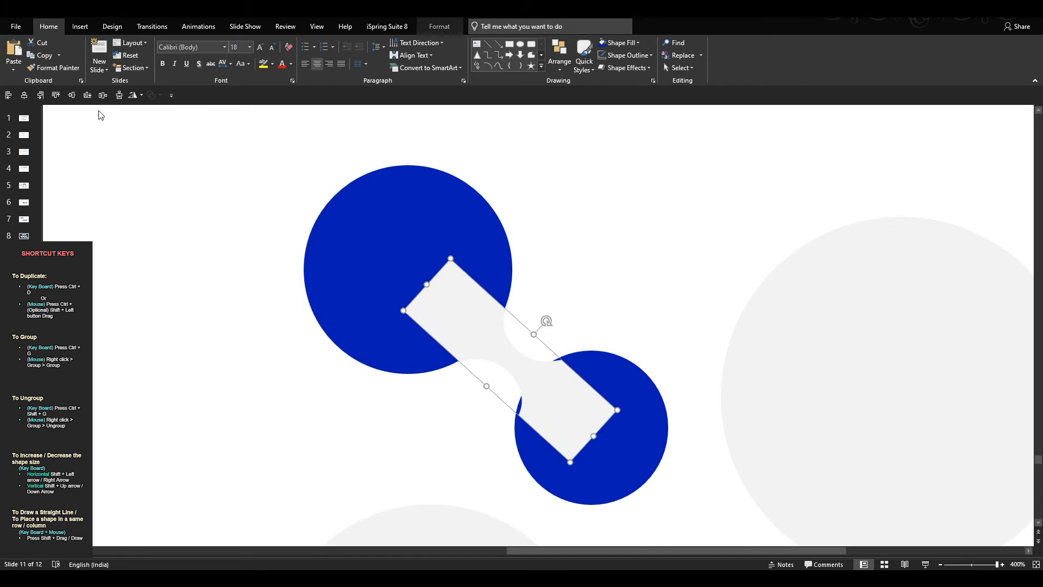
pyautogui.click(53, 67)
pyautogui.click(390, 225)
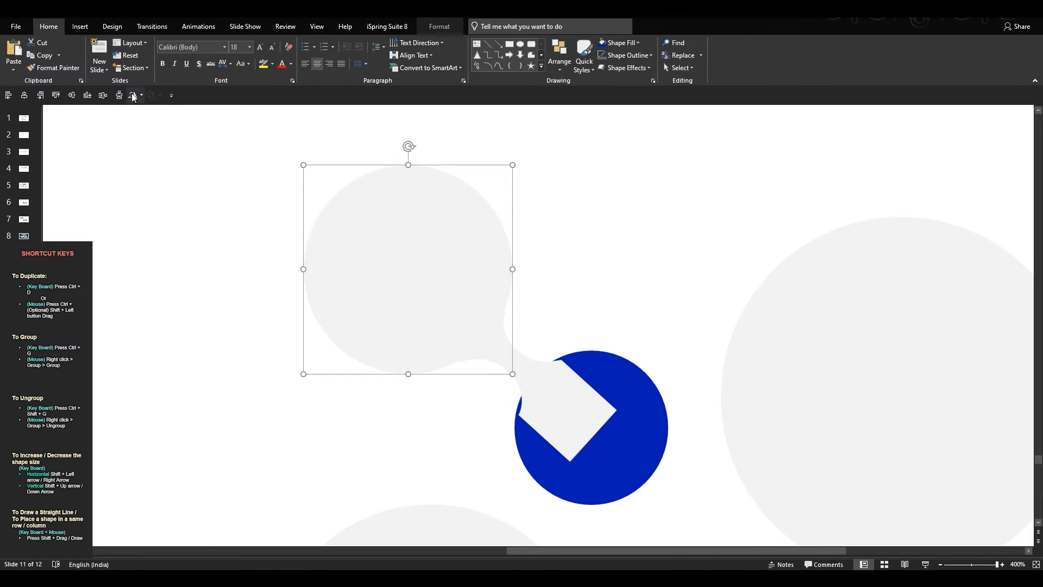
pyautogui.click(51, 68)
pyautogui.click(653, 407)
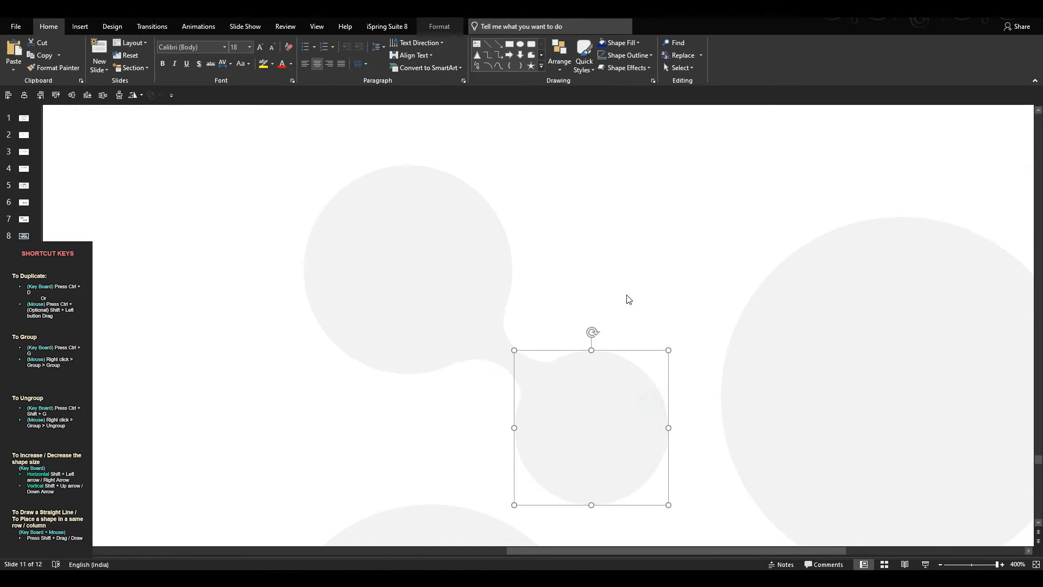
pyautogui.click(626, 301)
# - Duplicate the curved connector, rotate it to horizontal and place it between the central circle and the large right circle
pyautogui.scroll(-5, 619, 312)
pyautogui.scroll(-4, 619, 315)
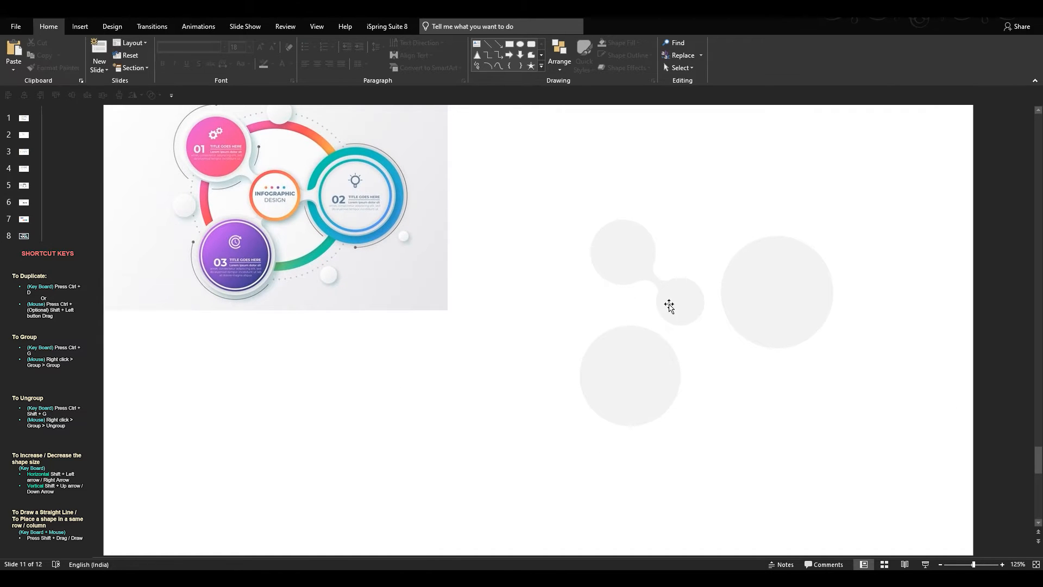
pyautogui.moveTo(652, 281); pyautogui.dragTo(735, 361)
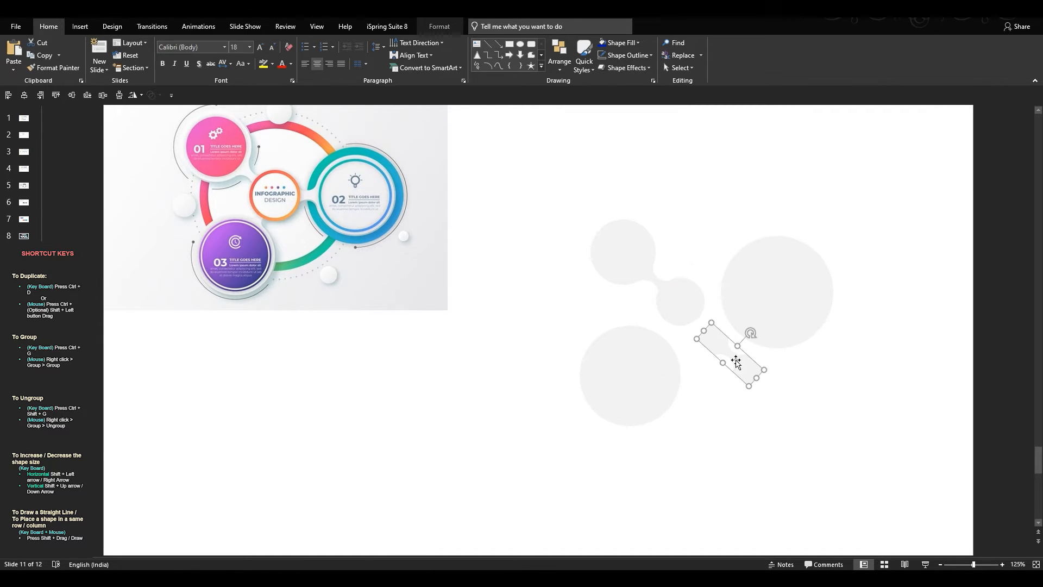
pyautogui.scroll(4, 766, 384)
pyautogui.scroll(5, 766, 384)
pyautogui.scroll(2, 580, 288)
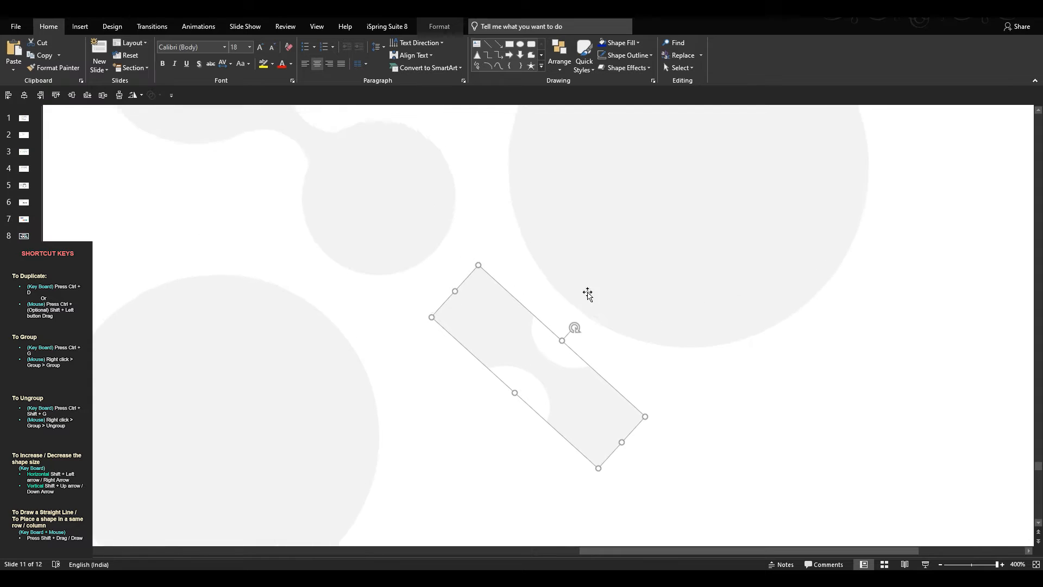
pyautogui.moveTo(573, 335); pyautogui.dragTo(538, 344)
pyautogui.moveTo(580, 380); pyautogui.dragTo(520, 210)
pyautogui.scroll(-5, 598, 288)
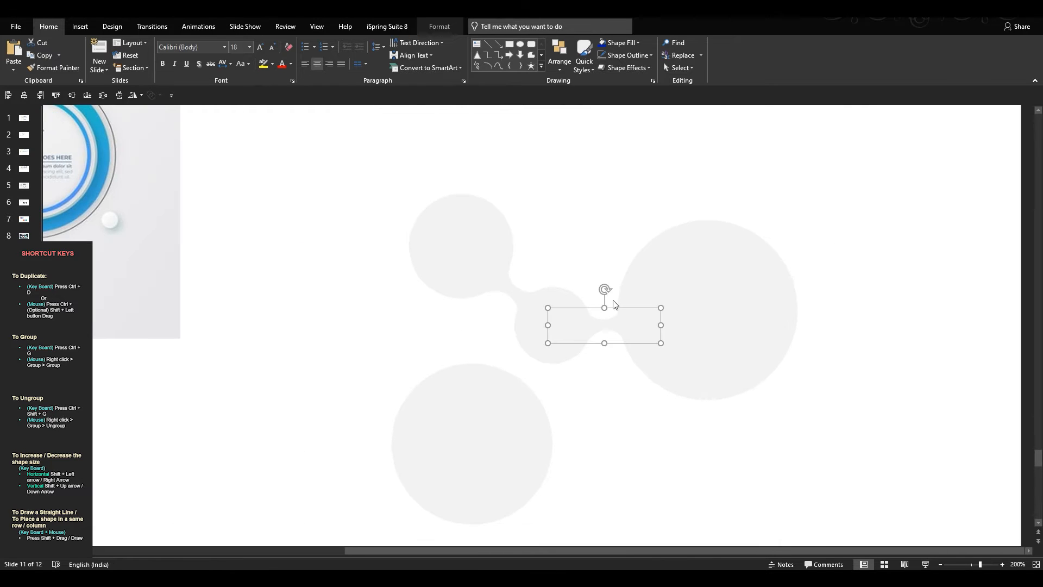
# - Duplicate the horizontal connector, rotate it diagonally and fit it between the central circle and the lower-left circle
pyautogui.moveTo(618, 327); pyautogui.dragTo(549, 377)
pyautogui.moveTo(536, 340); pyautogui.dragTo(585, 419)
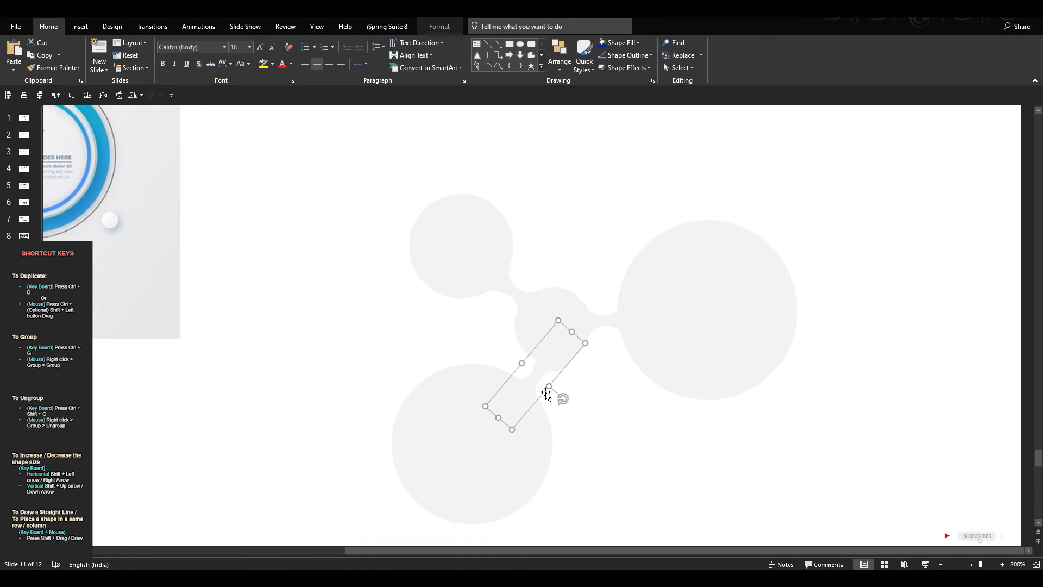
pyautogui.moveTo(539, 378); pyautogui.dragTo(525, 368)
pyautogui.click(606, 422)
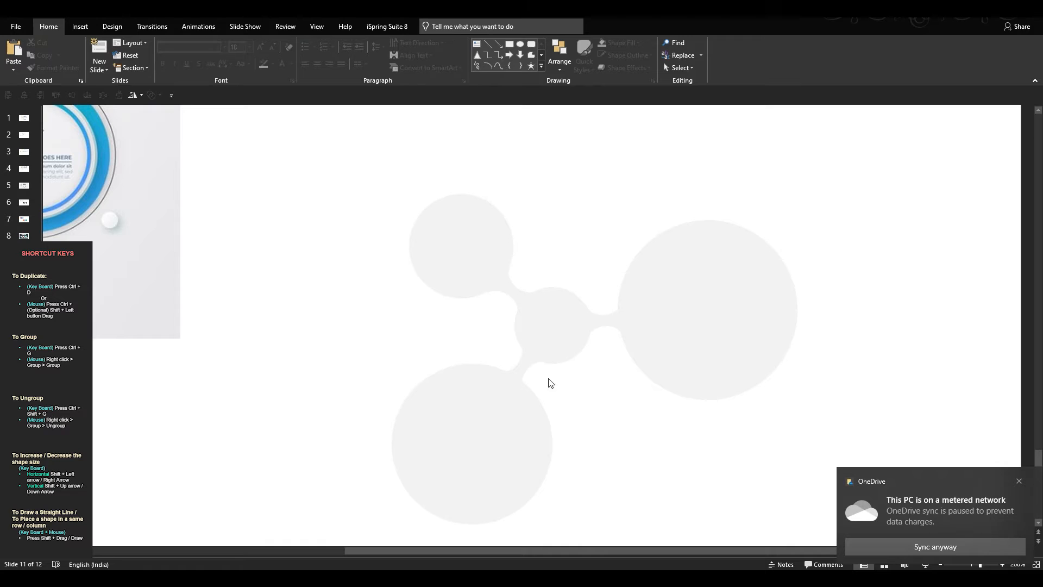
pyautogui.click(521, 374)
pyautogui.moveTo(523, 365); pyautogui.dragTo(523, 363)
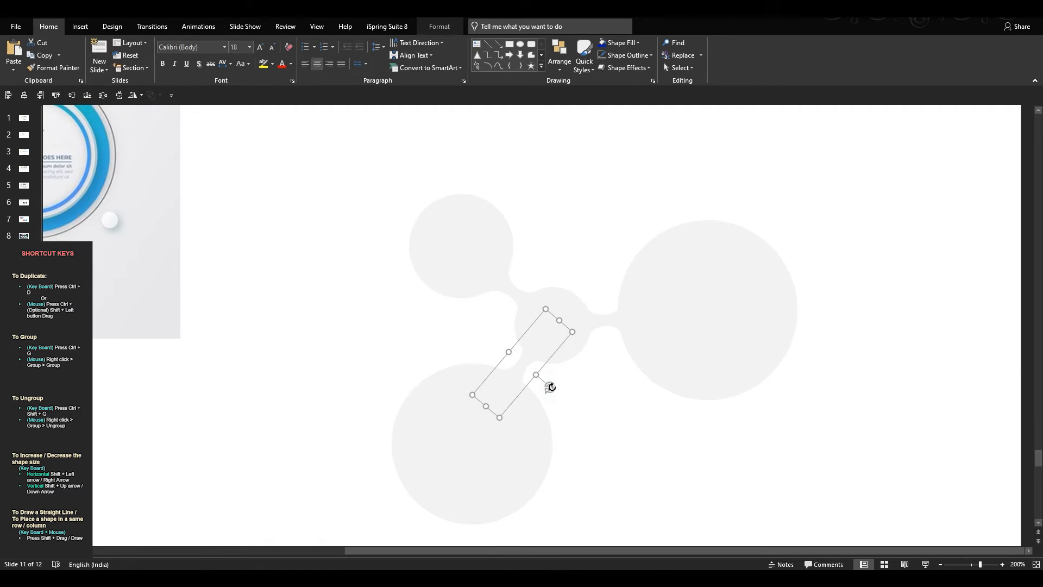
pyautogui.scroll(-5, 621, 422)
pyautogui.click(709, 405)
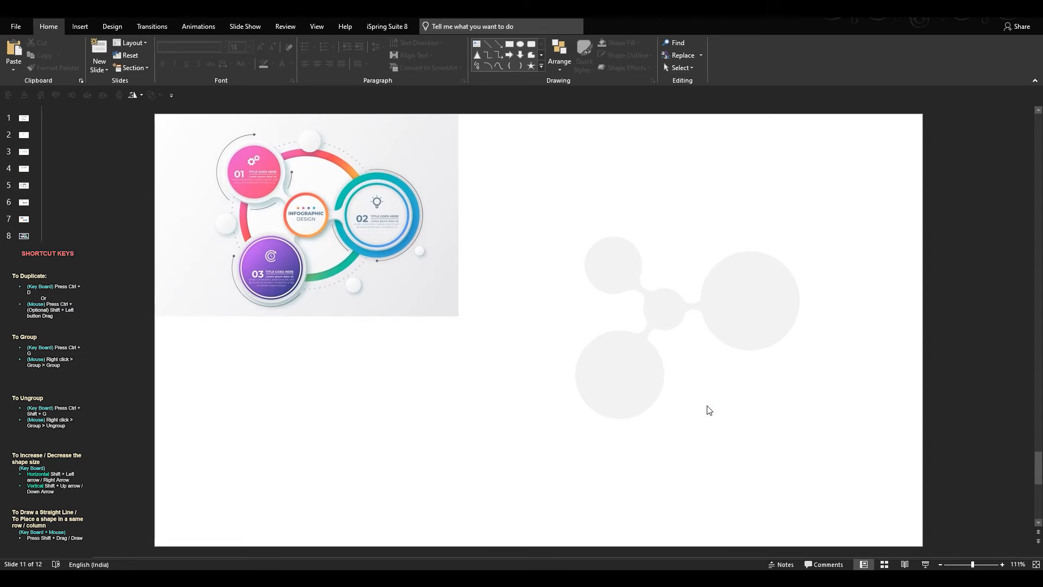
# - Bring the central circle to the front and fill it with the colour sampled from the reference infographic's centre circle using the Eyedropper
pyautogui.click(672, 315)
pyautogui.click(677, 296)
pyautogui.rightClick(676, 297)
pyautogui.click(735, 402)
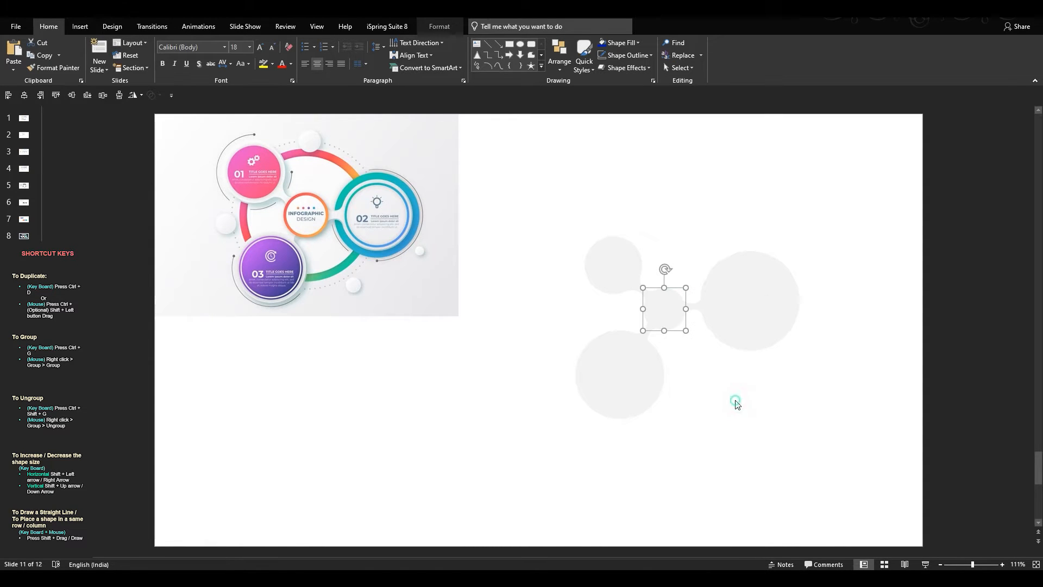
pyautogui.click(632, 43)
pyautogui.click(628, 189)
pyautogui.click(311, 224)
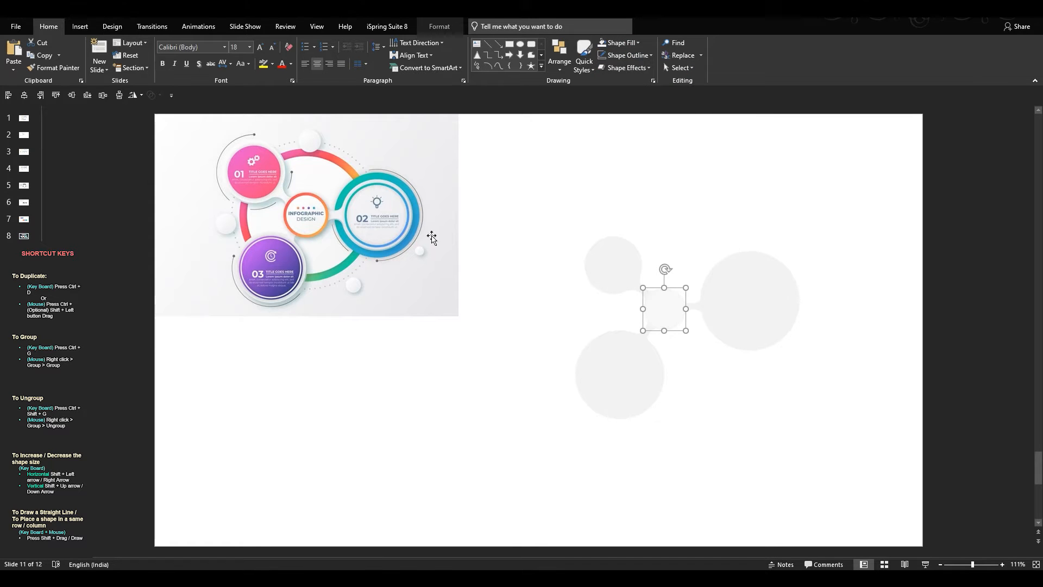
# - Give the central circle a 3 pt outline
pyautogui.click(633, 55)
pyautogui.moveTo(638, 211)
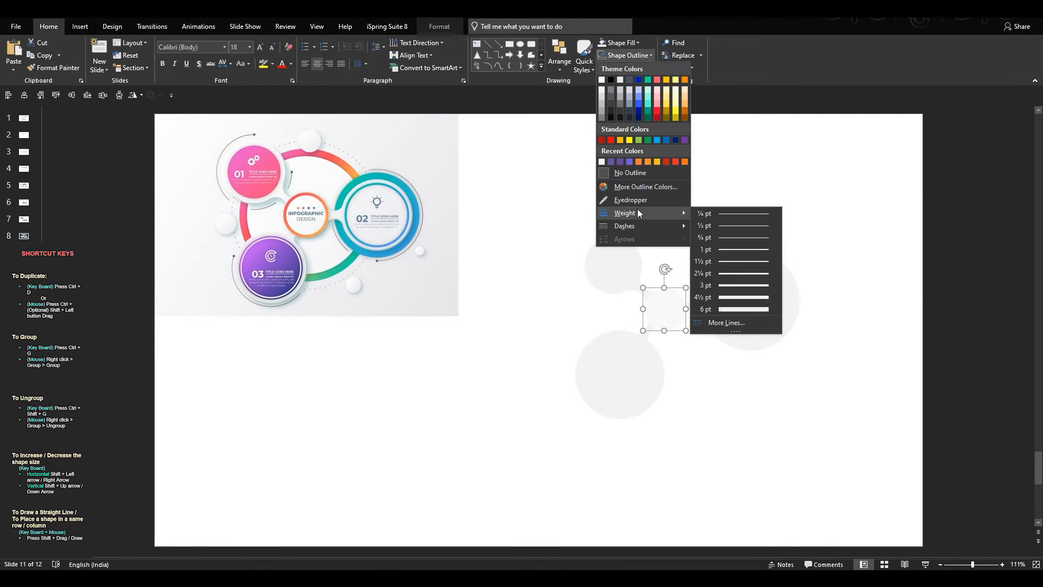
pyautogui.click(742, 288)
# - Change the central circle's outline to a gradient line and remove the middle gradient stops so two remain
pyautogui.rightClick(679, 304)
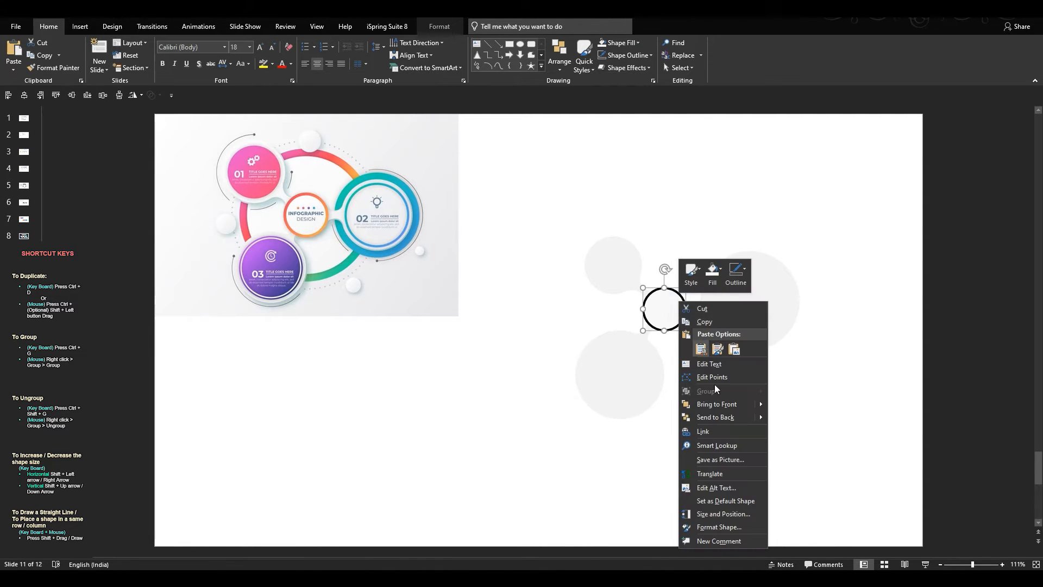
pyautogui.click(732, 528)
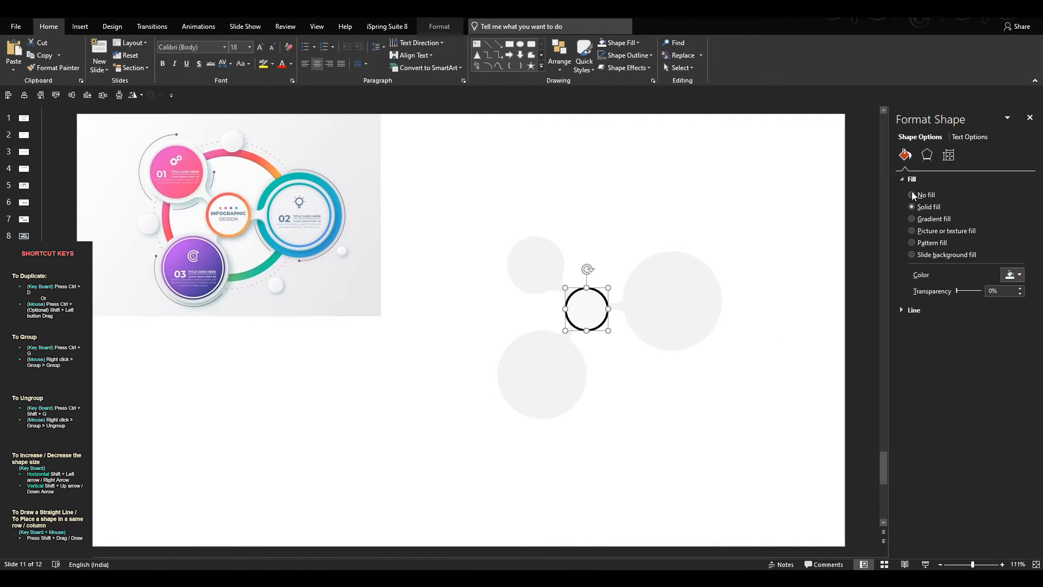
pyautogui.click(914, 219)
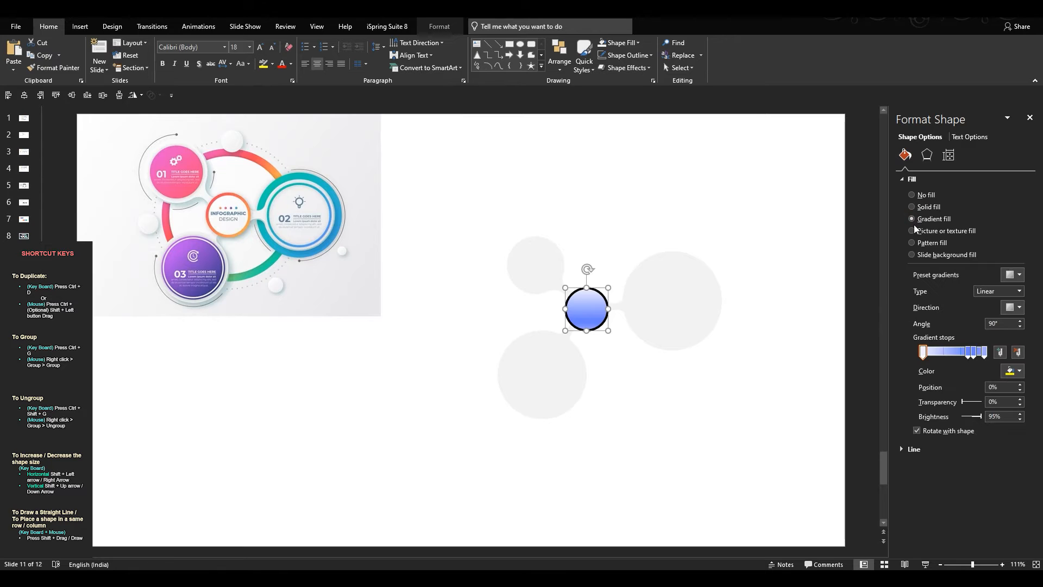
pyautogui.click(912, 207)
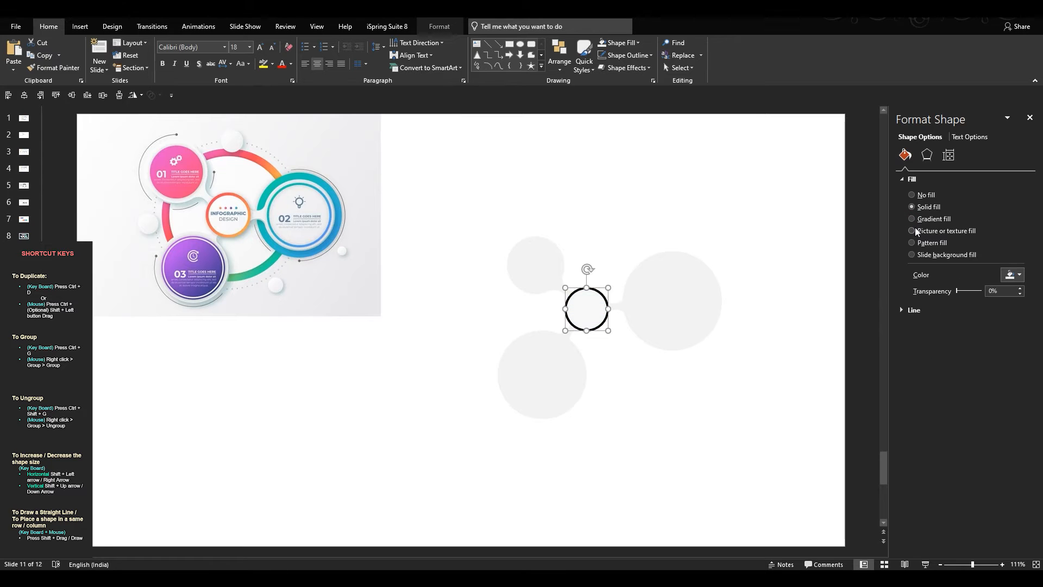
pyautogui.click(905, 180)
pyautogui.click(913, 193)
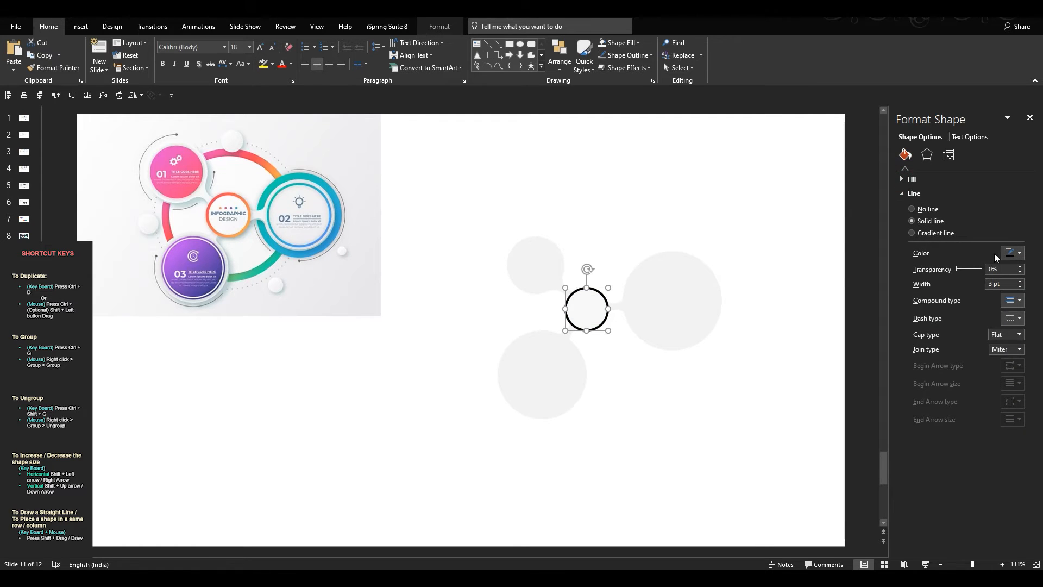
pyautogui.click(919, 232)
pyautogui.click(1017, 331)
pyautogui.click(1017, 330)
pyautogui.moveTo(972, 329); pyautogui.dragTo(896, 329)
# - Sample the outline's first gradient stop from the upper-left of the reference centre ring and set the linear gradient direction to 45°
pyautogui.click(1012, 349)
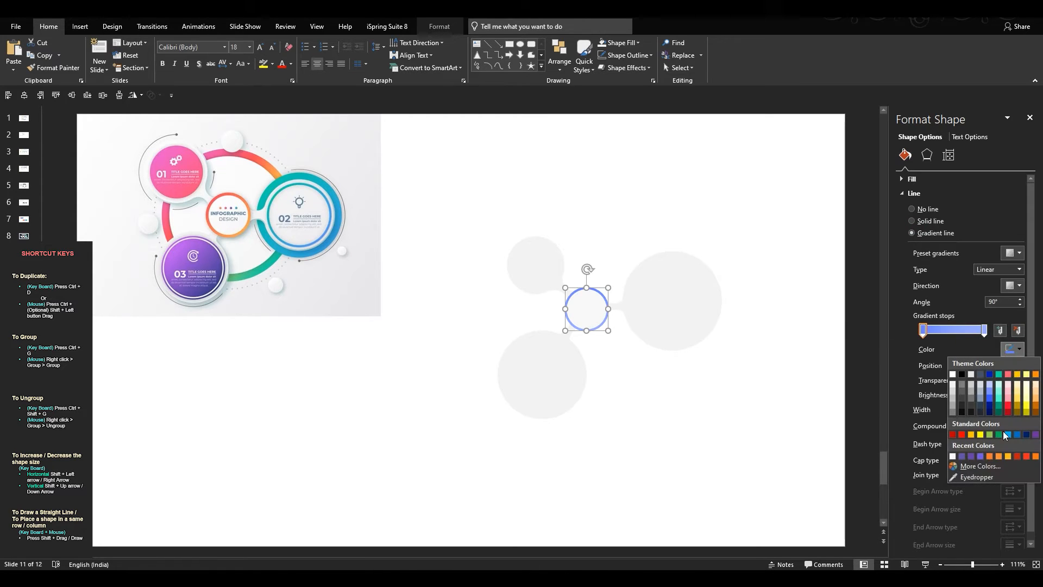
pyautogui.click(972, 476)
pyautogui.click(220, 197)
pyautogui.click(1011, 285)
pyautogui.click(932, 303)
# - Set the outline's last gradient stop to the orange sampled from the lower-right of the reference centre ring
pyautogui.click(984, 330)
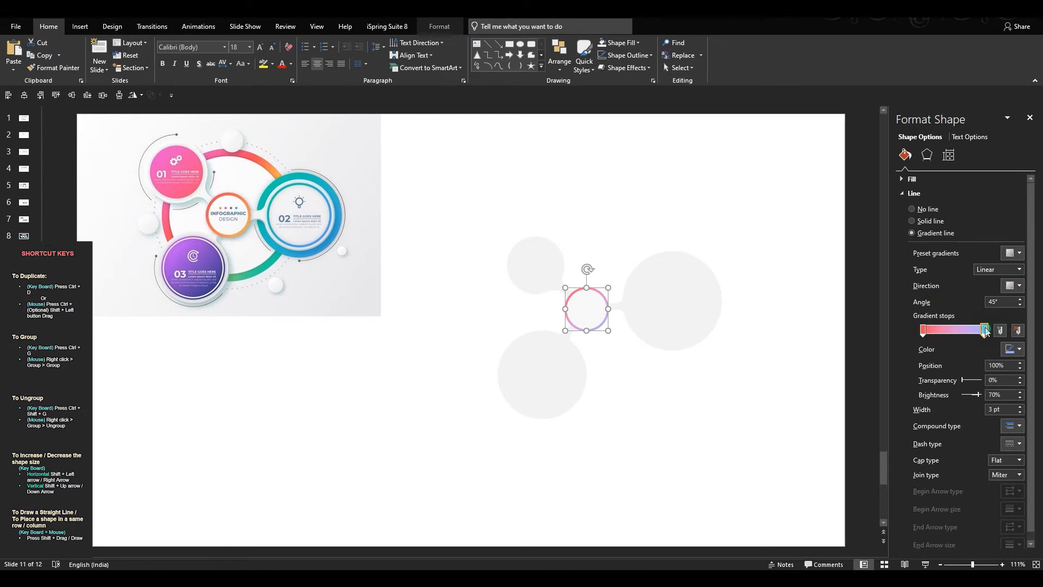
pyautogui.click(1011, 349)
pyautogui.click(952, 469)
pyautogui.click(244, 228)
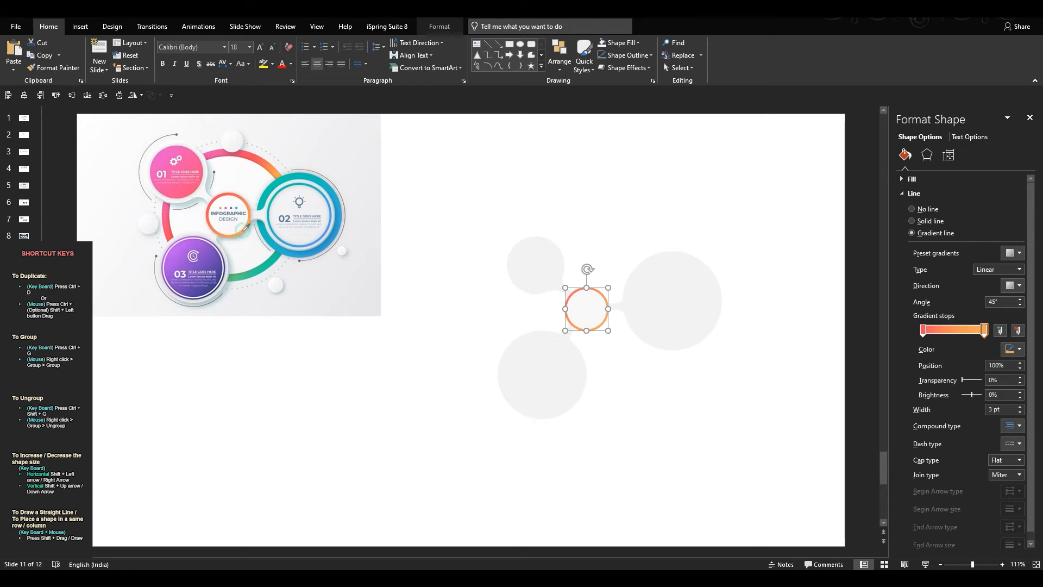
pyautogui.click(650, 385)
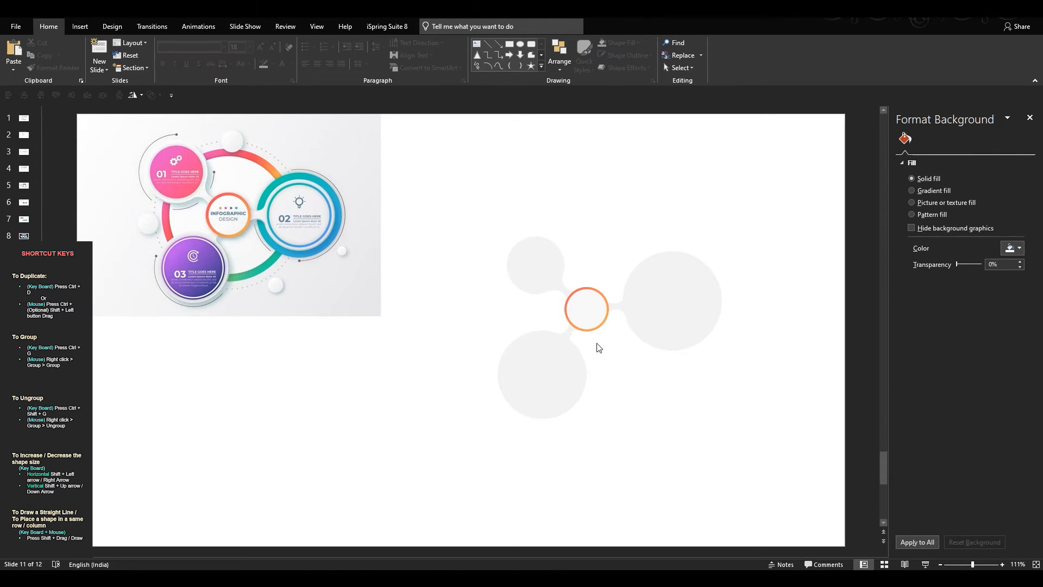
# - Duplicate the central circle above the diagram and give the copy a gradient fill with no outline
pyautogui.click(586, 302)
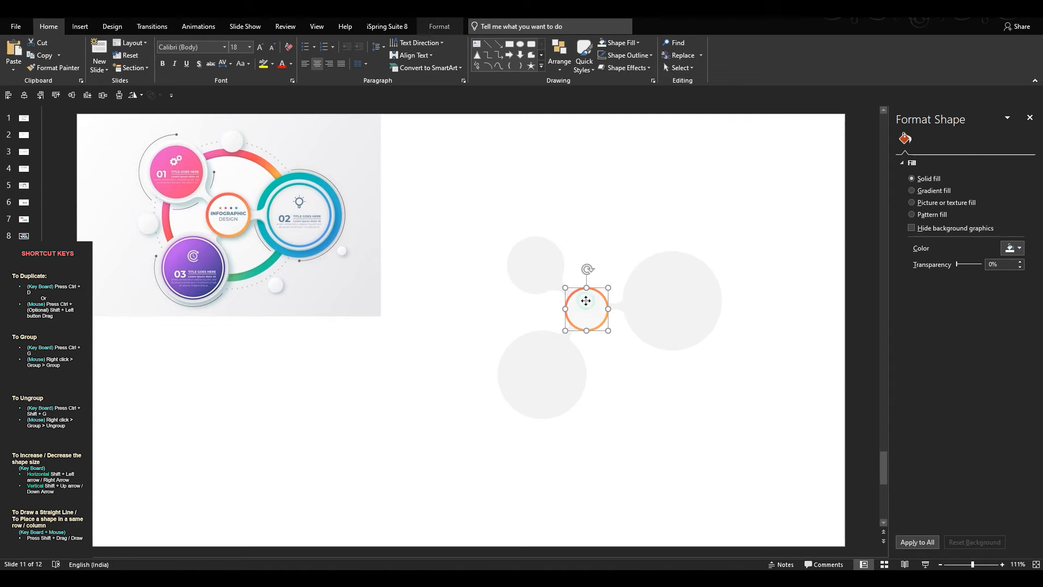
pyautogui.moveTo(587, 306); pyautogui.dragTo(582, 217)
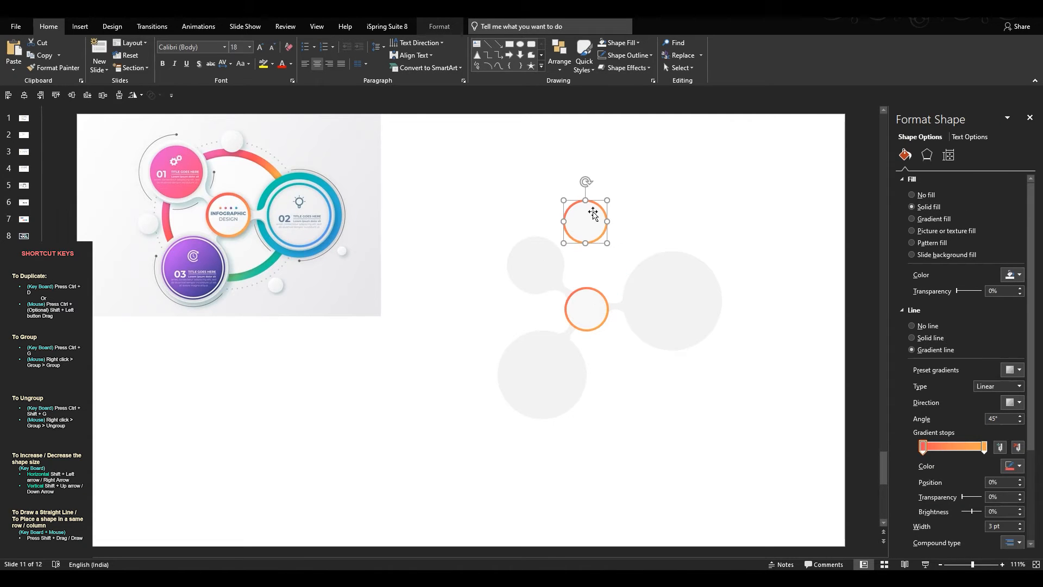
pyautogui.click(919, 218)
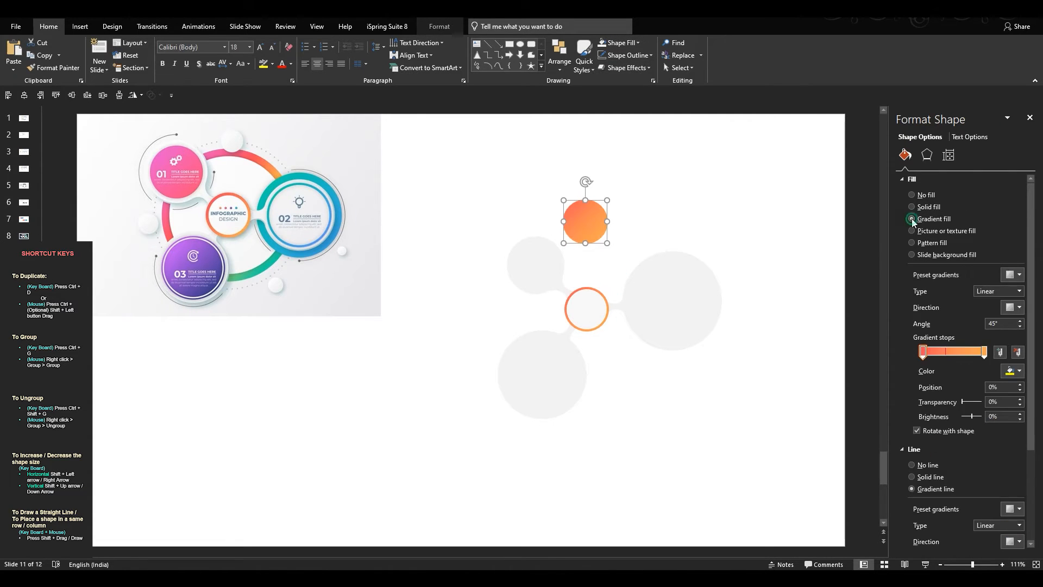
pyautogui.click(627, 55)
pyautogui.click(634, 178)
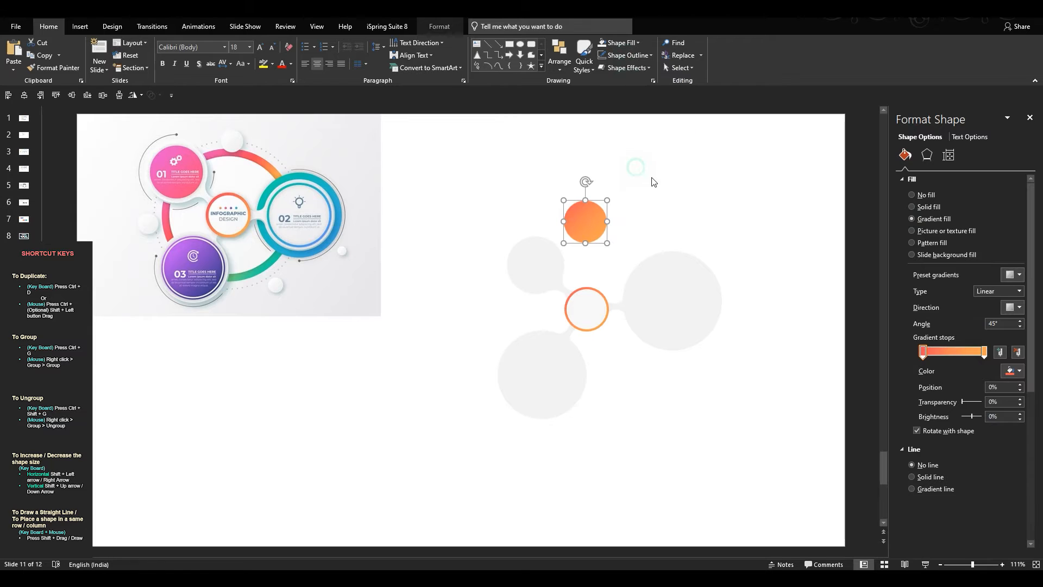
# - Recolour the copy's two gradient stops with the purple-pink and pink-red sampled from the reference's circle 01 using the Eyedropper
pyautogui.click(1005, 373)
pyautogui.click(962, 499)
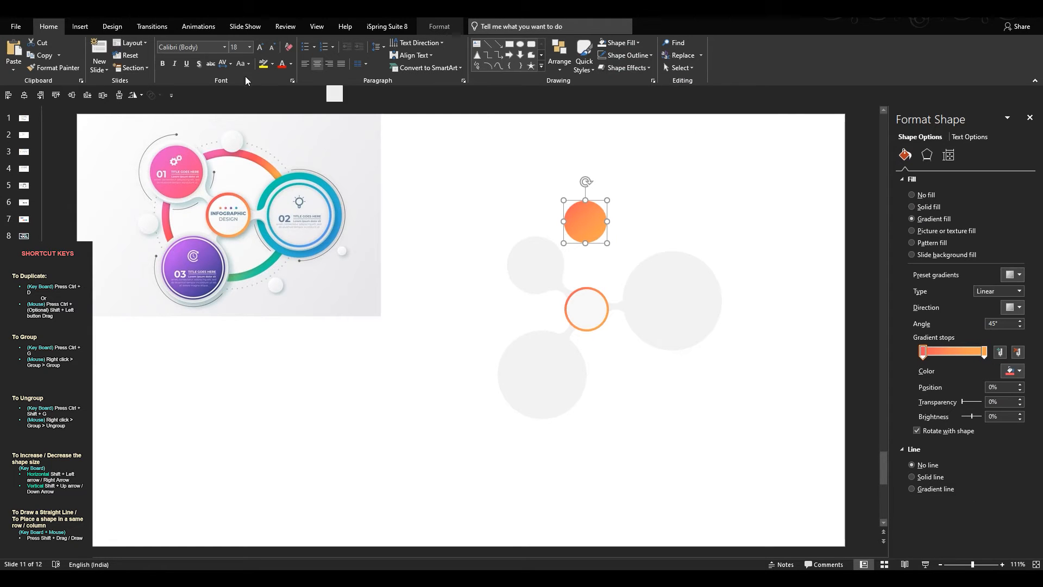
pyautogui.click(161, 159)
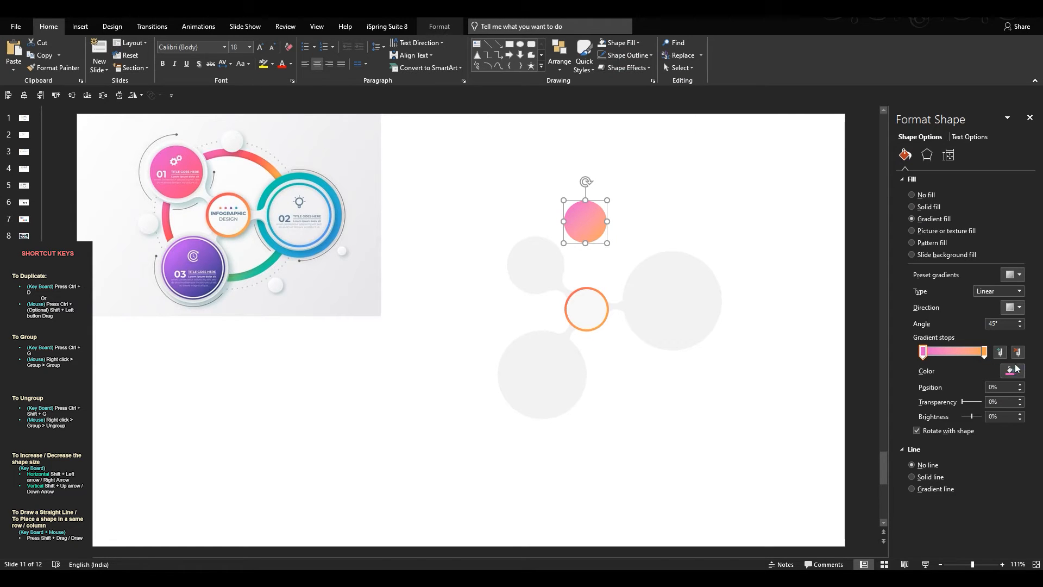
pyautogui.click(987, 353)
pyautogui.click(1011, 371)
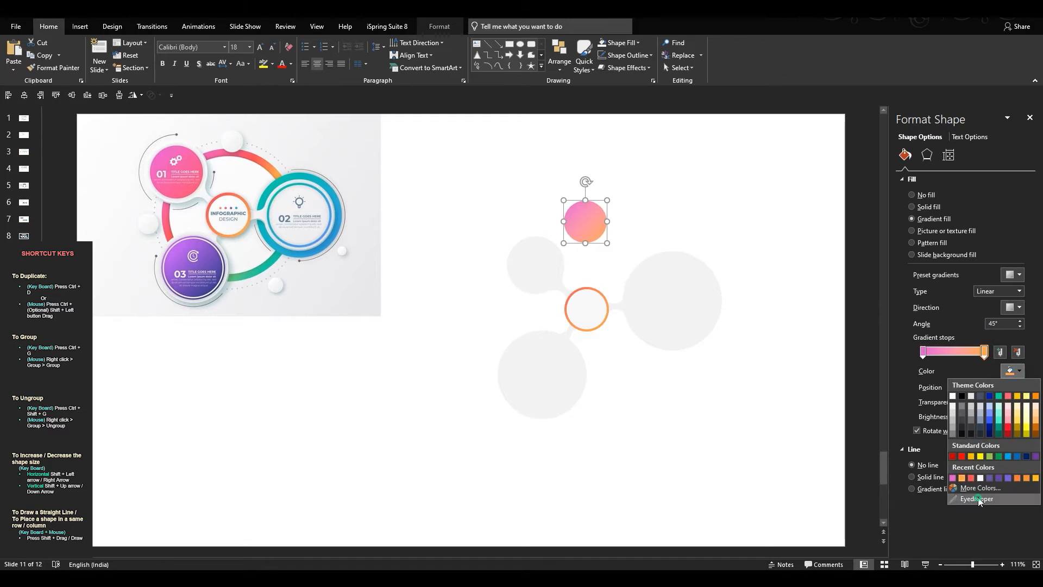
pyautogui.click(978, 497)
pyautogui.click(200, 179)
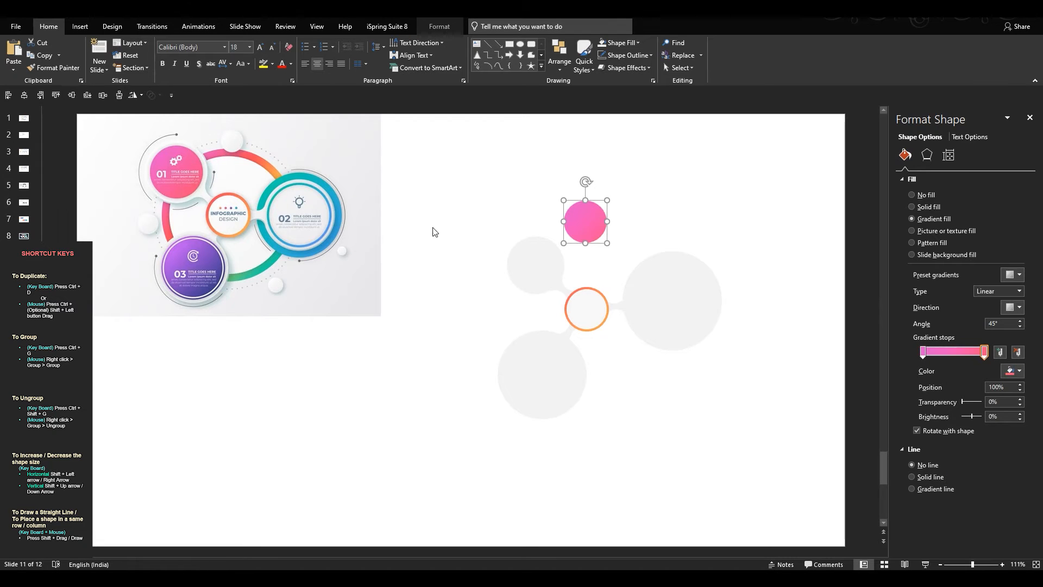
# - Place the pink gradient circle centred inside the upper-left gray circle
pyautogui.moveTo(590, 221); pyautogui.dragTo(541, 262)
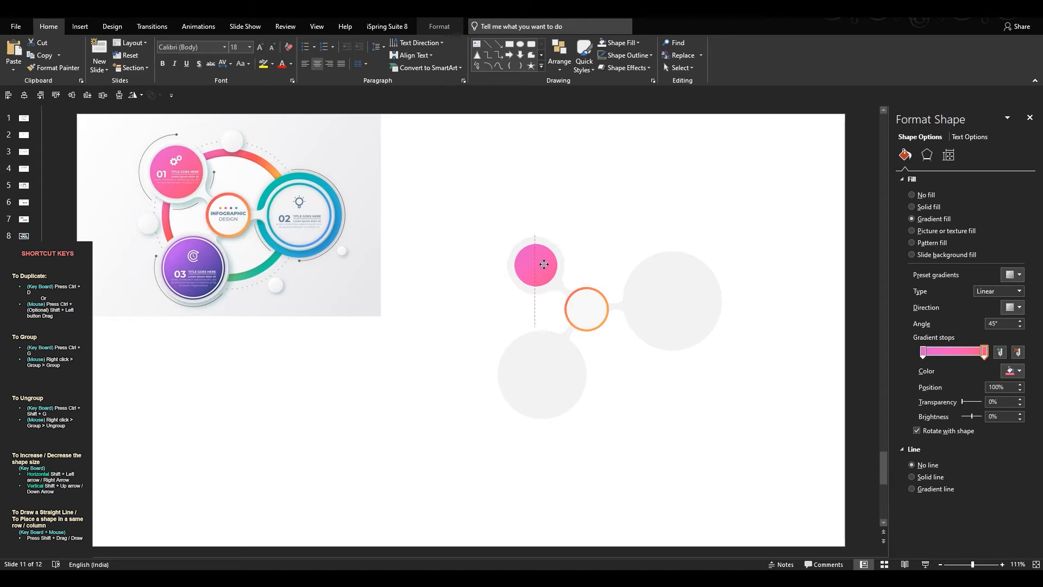
pyautogui.scroll(5, 546, 261)
pyautogui.moveTo(473, 325); pyautogui.dragTo(471, 321)
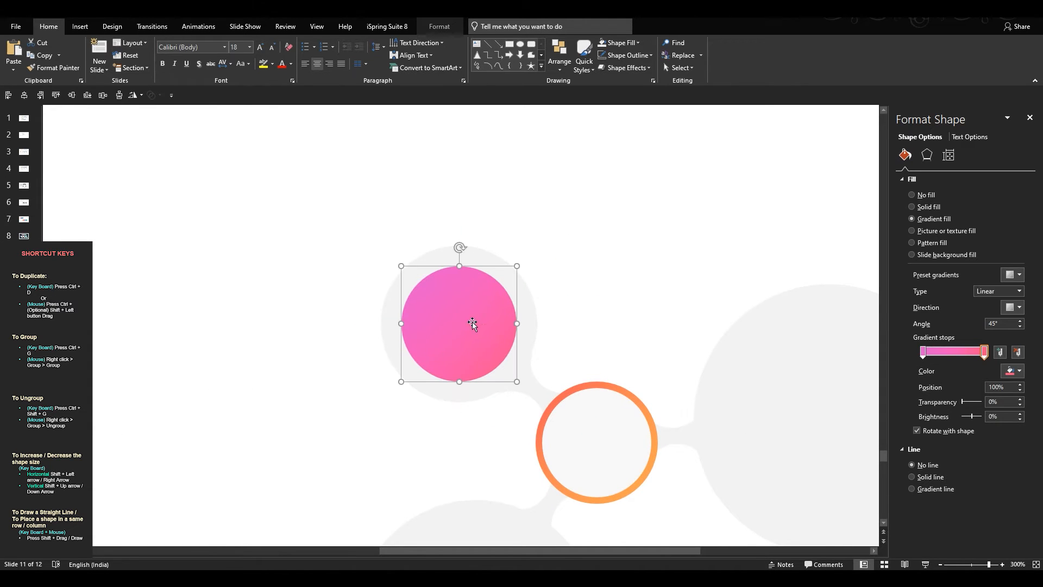
pyautogui.scroll(-5, 559, 307)
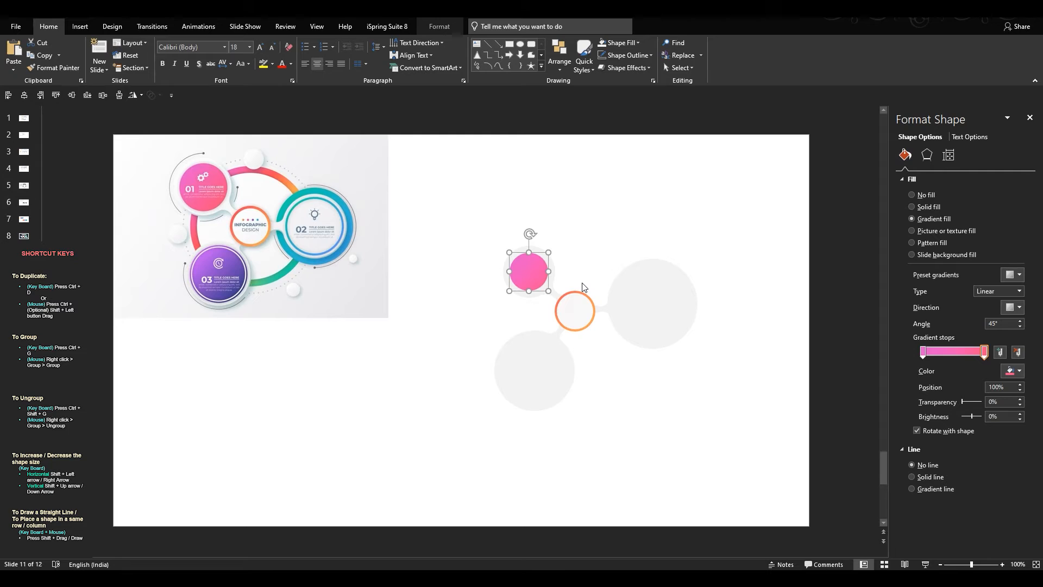
# - Duplicate the pink circle onto the large right gray circle and align their centres horizontally
pyautogui.hotkey('ctrl', 'd')
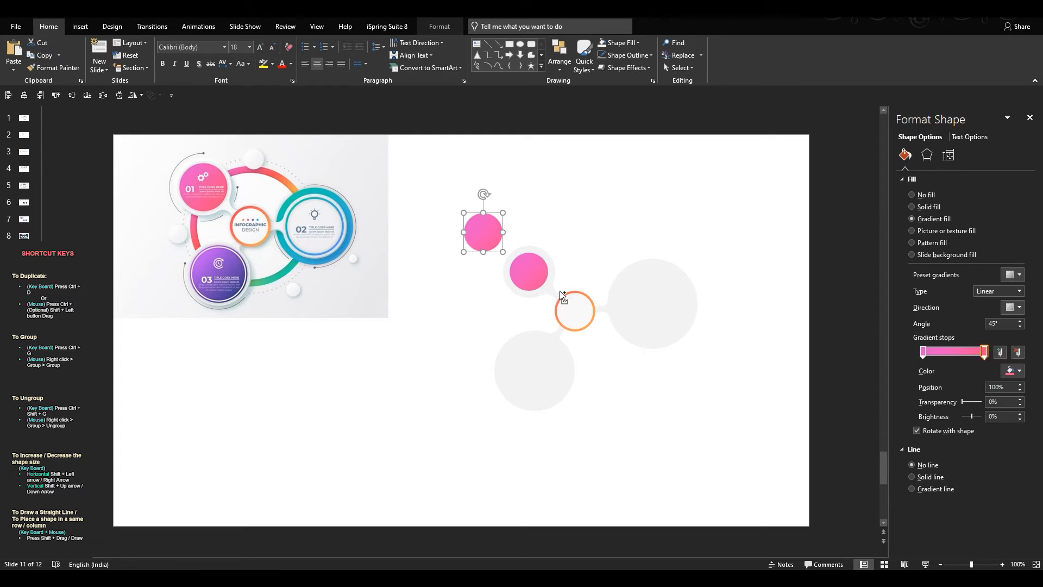
pyautogui.moveTo(475, 231); pyautogui.dragTo(648, 303)
pyautogui.keyDown('shift'); pyautogui.click(658, 264); pyautogui.keyUp('shift')
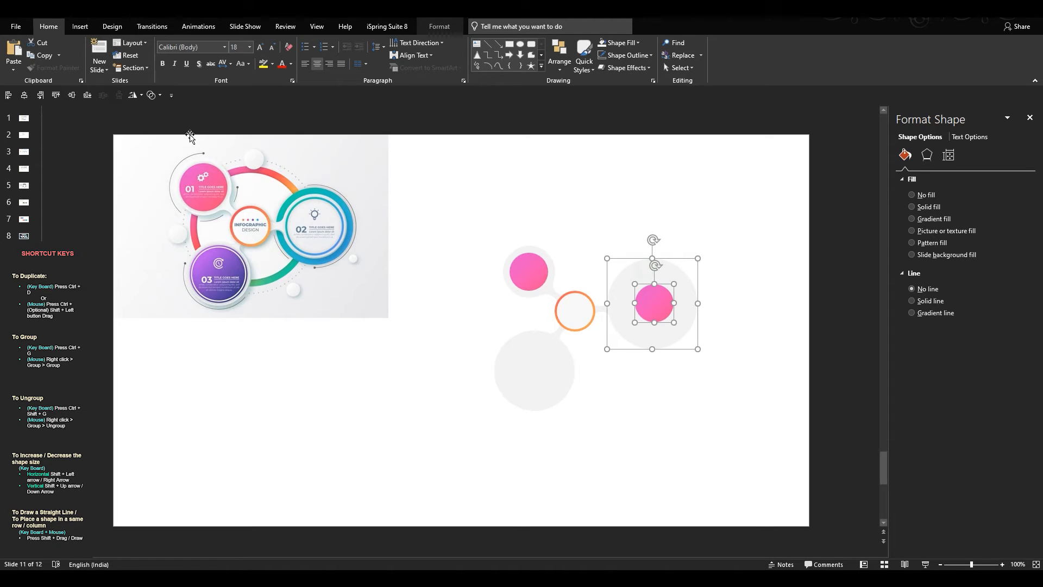
pyautogui.click(24, 95)
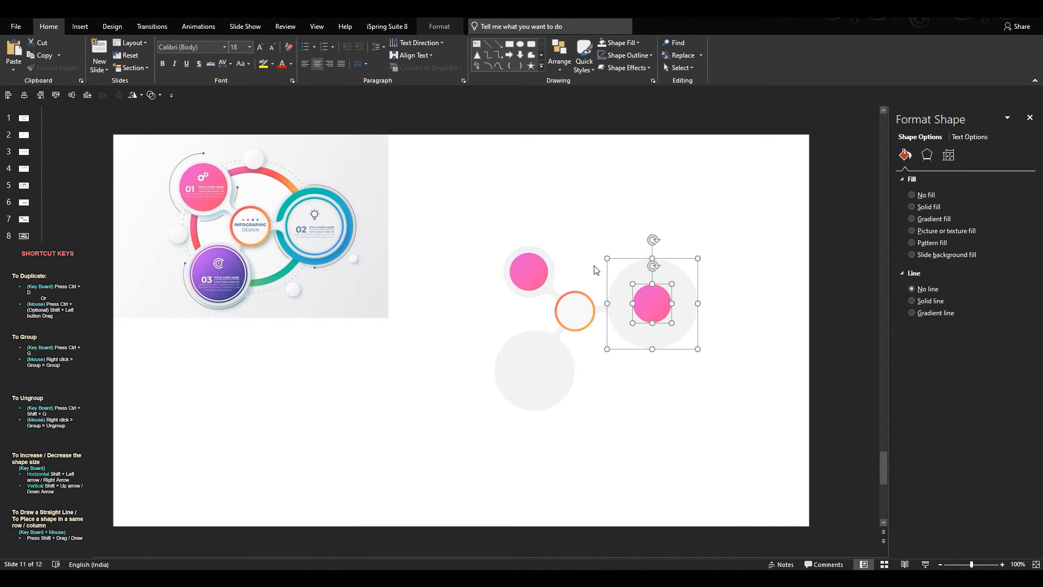
pyautogui.click(592, 267)
# - Enlarge the copied circle from its centre to slightly larger than the right gray circle and send it to the back
pyautogui.click(652, 296)
pyautogui.moveTo(673, 283); pyautogui.dragTo(698, 254)
pyautogui.rightClick(677, 286)
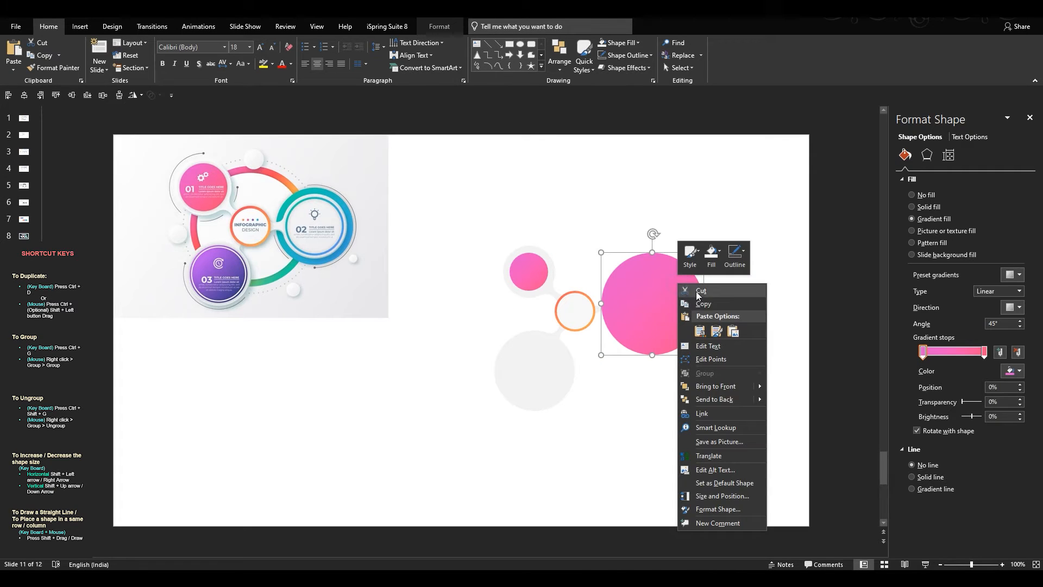
pyautogui.click(718, 400)
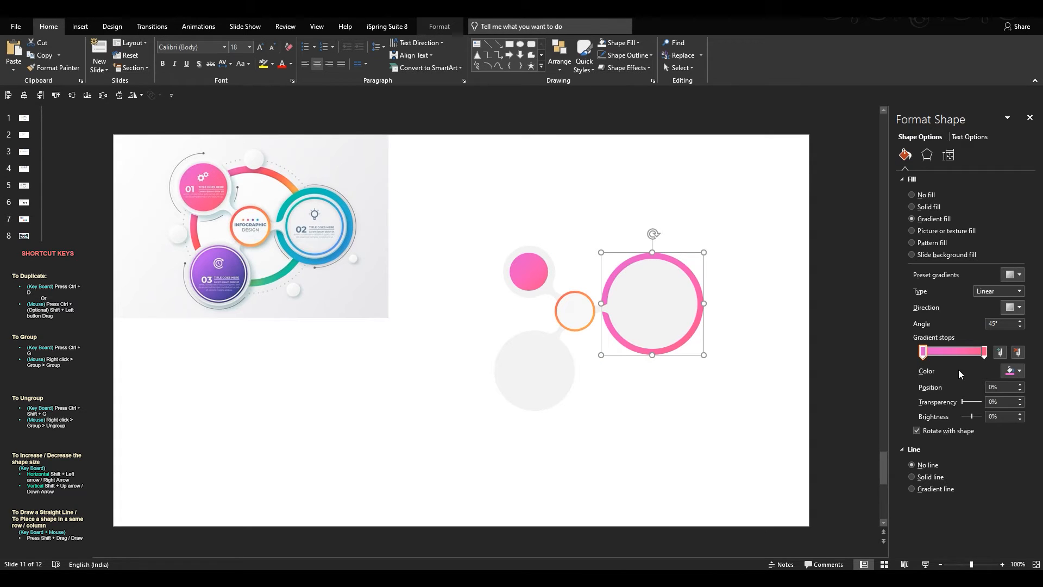
# - Recolour the right ring's gradient stops with the teal and blue sampled from the reference's circle 02 ring using the Eyedropper
pyautogui.click(1015, 373)
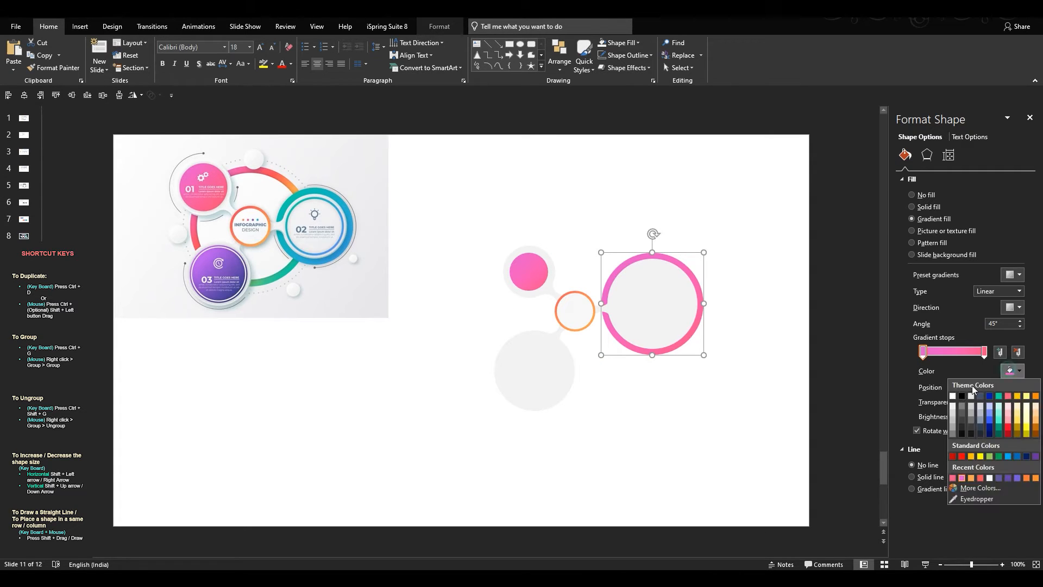
pyautogui.click(970, 497)
pyautogui.click(301, 189)
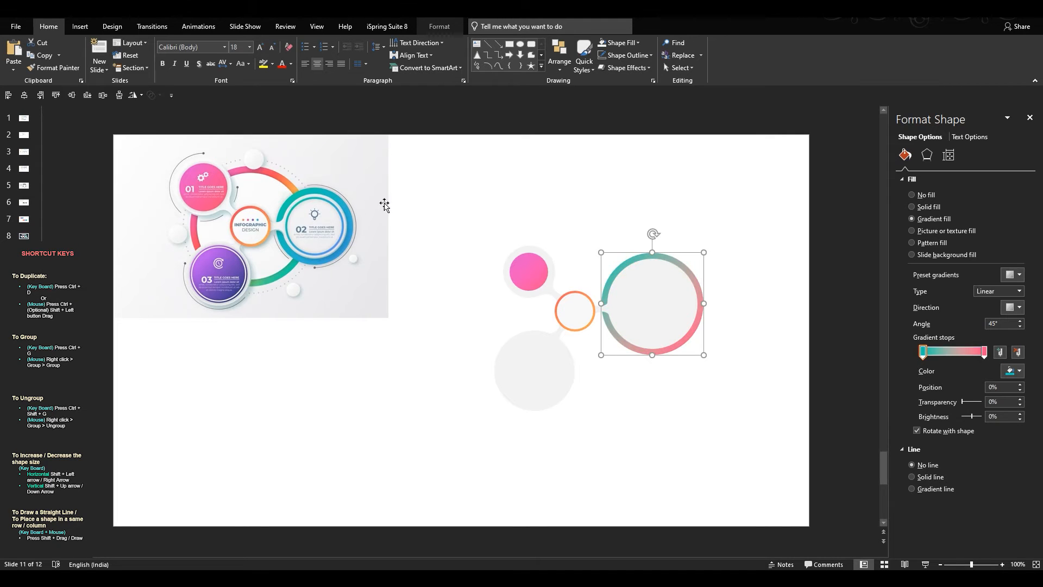
pyautogui.click(985, 352)
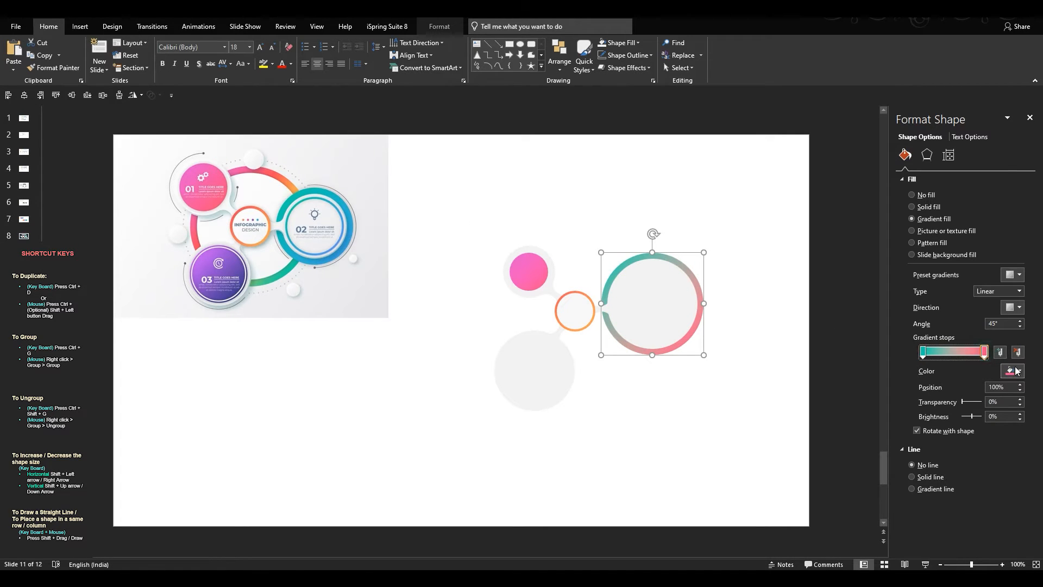
pyautogui.click(1014, 371)
pyautogui.click(962, 498)
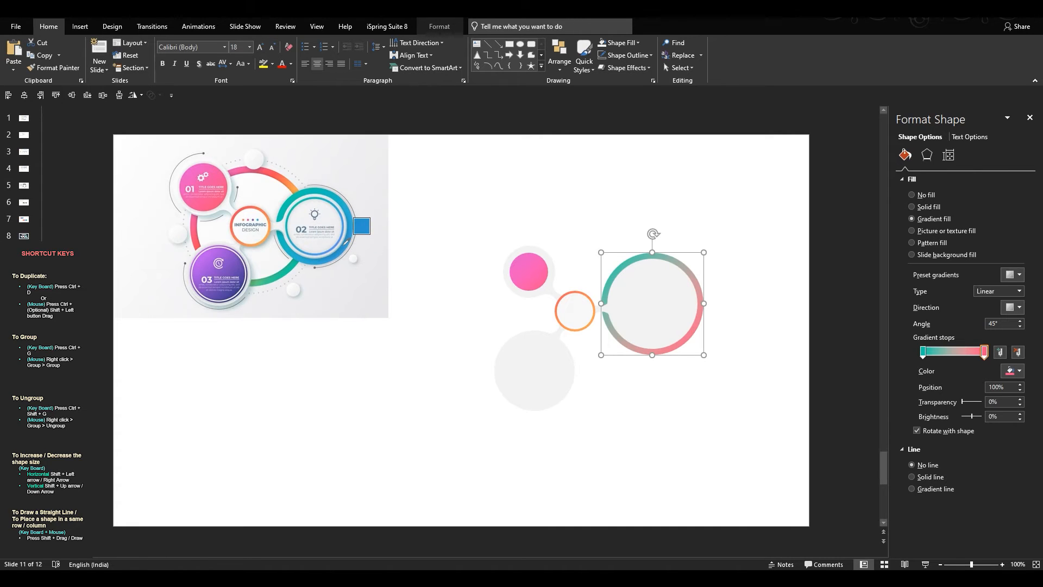
pyautogui.click(344, 243)
pyautogui.click(654, 404)
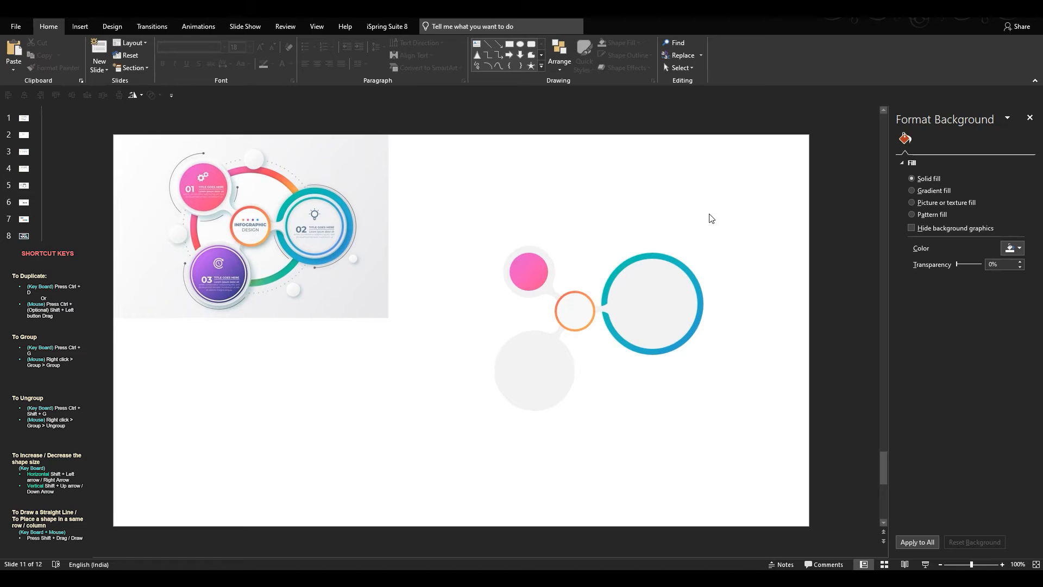
# - Set the slide background to the light gray sampled from the reference picture's background using the Eyedropper
pyautogui.click(1012, 245)
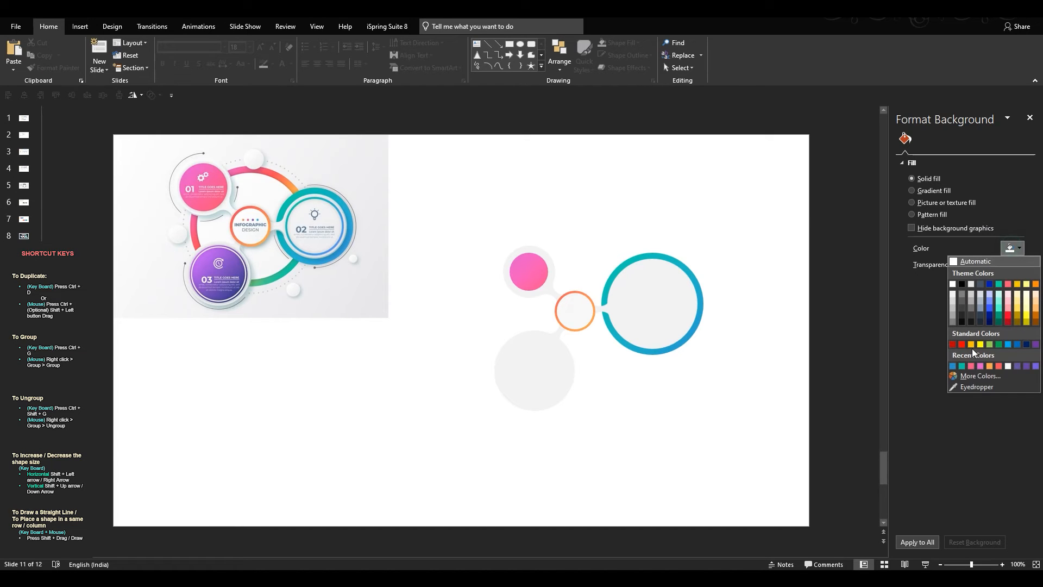
pyautogui.click(972, 386)
pyautogui.click(377, 194)
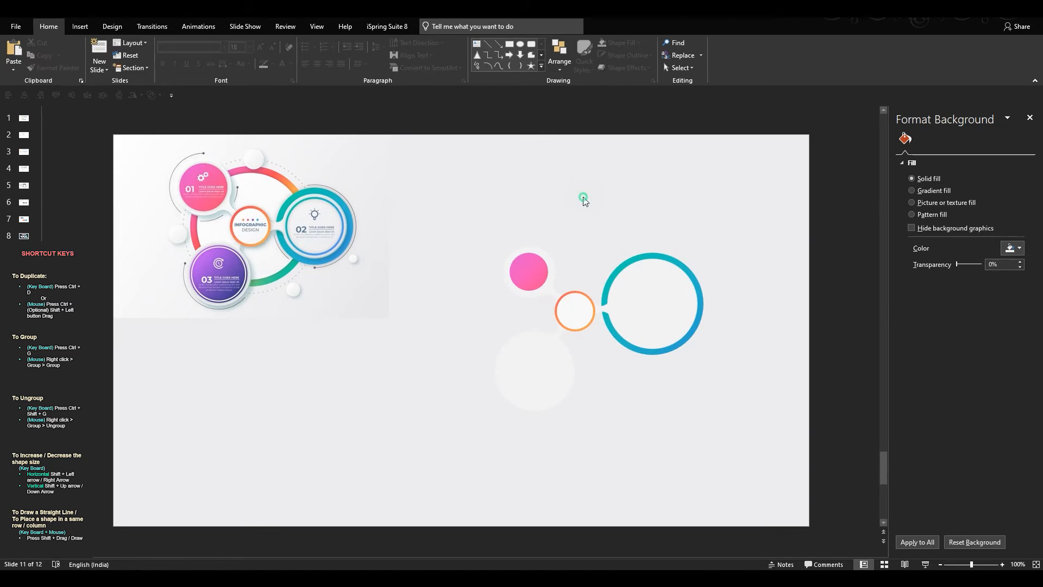
# - Fill the three outer light gray circles and the connectors joining them to the centre circle with white
pyautogui.click(539, 250)
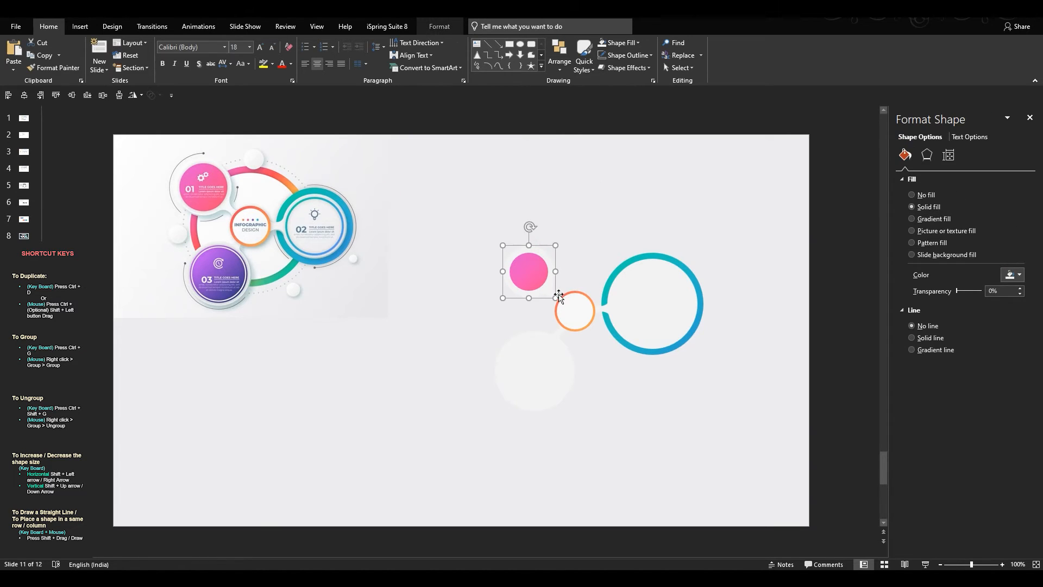
pyautogui.keyDown('shift'); pyautogui.click(558, 296); pyautogui.keyUp('shift')
pyautogui.keyDown('shift'); pyautogui.click(641, 299); pyautogui.keyUp('shift')
pyautogui.keyDown('shift'); pyautogui.click(560, 336); pyautogui.keyUp('shift')
pyautogui.keyDown('shift'); pyautogui.click(542, 373); pyautogui.keyUp('shift')
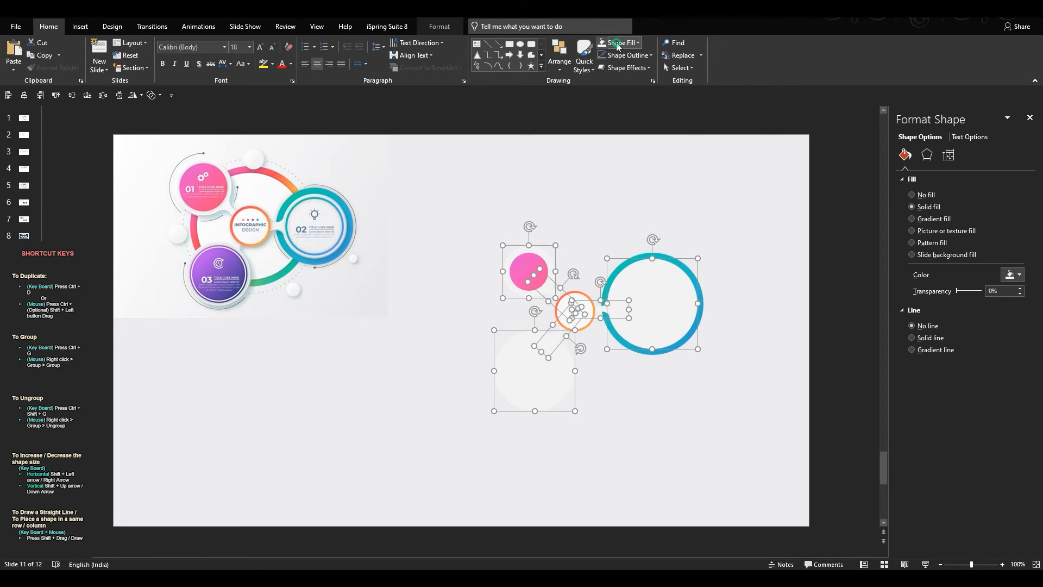
pyautogui.click(616, 43)
pyautogui.click(602, 67)
pyautogui.click(647, 184)
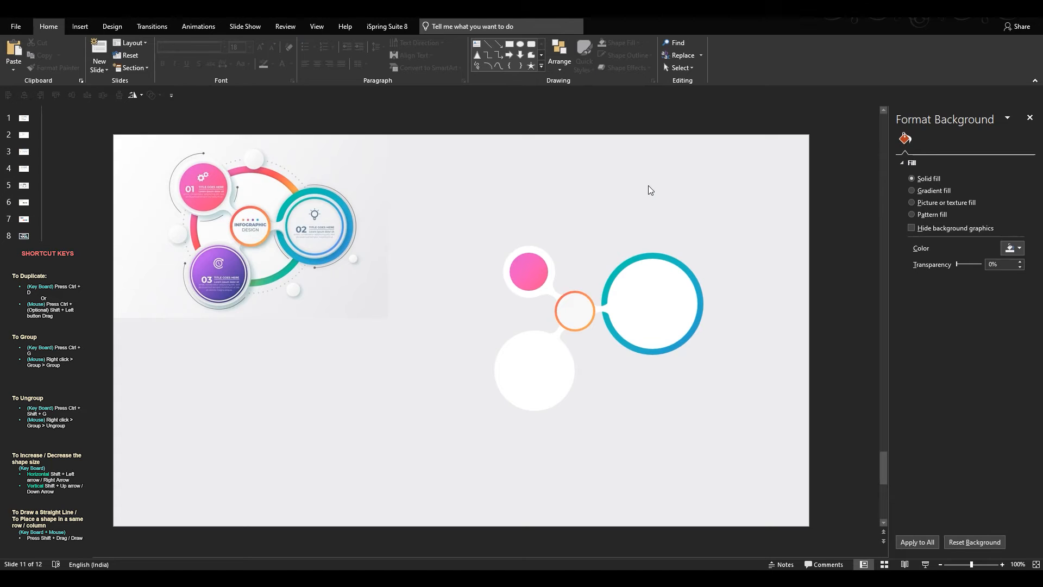
# - Copy the pink circle to the centre of the lower white circle and enlarge the copy until it leaves only a narrow white rim
pyautogui.click(535, 265)
pyautogui.moveTo(536, 265); pyautogui.dragTo(539, 367)
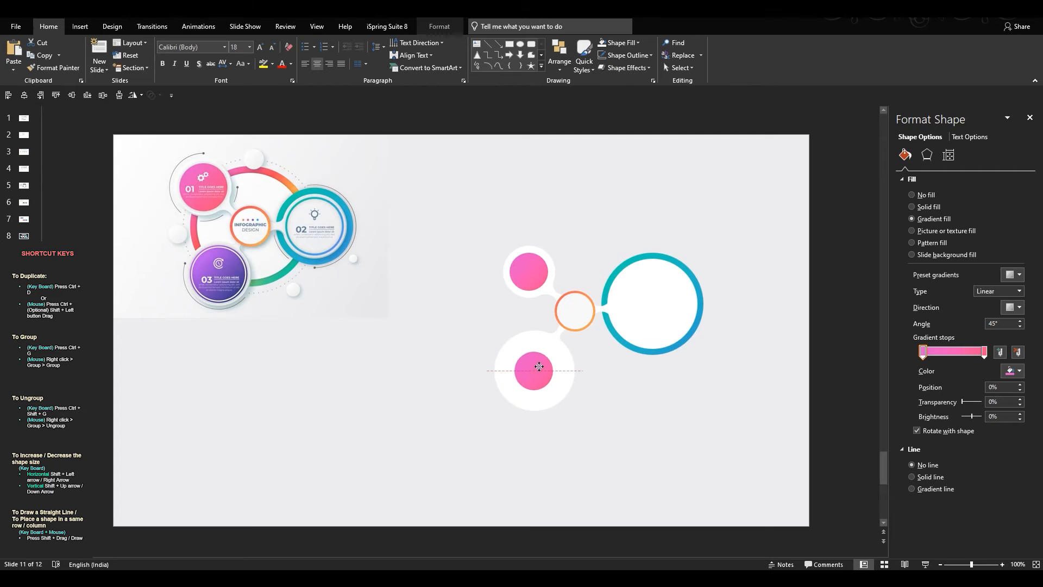
pyautogui.keyDown('shift'); pyautogui.click(533, 345); pyautogui.keyUp('shift')
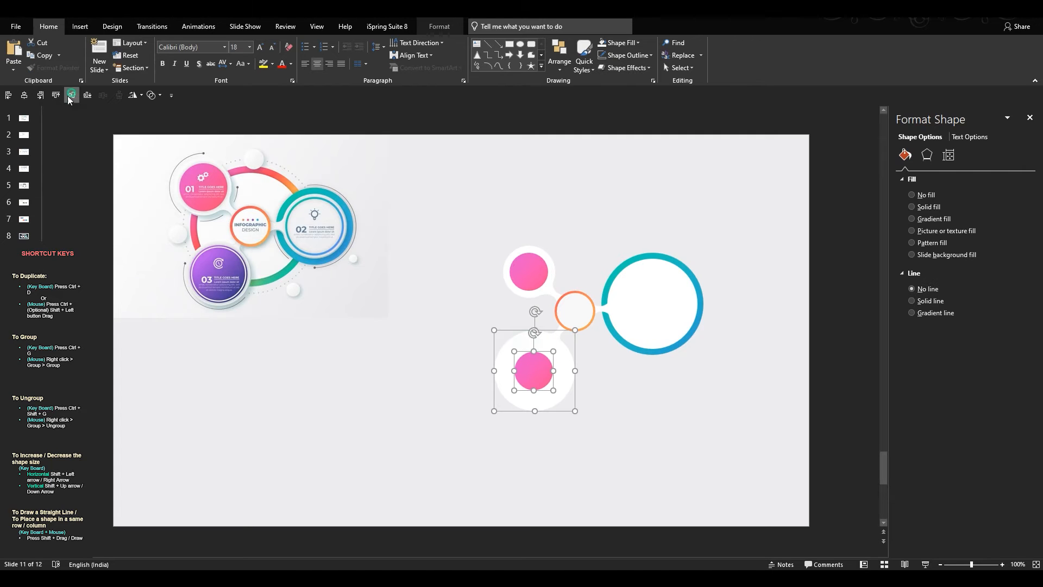
pyautogui.click(370, 378)
pyautogui.click(530, 365)
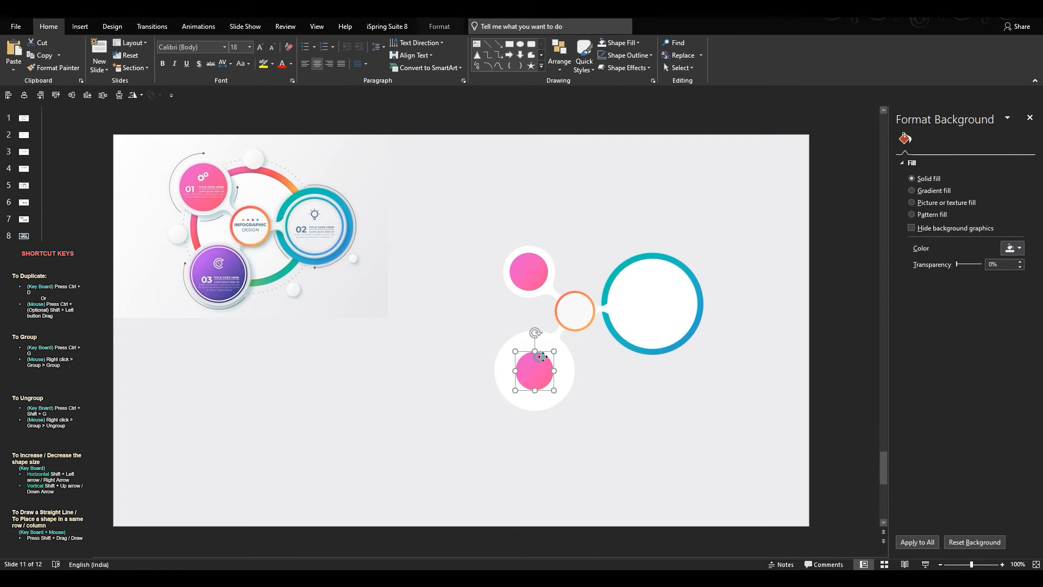
pyautogui.moveTo(556, 351); pyautogui.dragTo(568, 348)
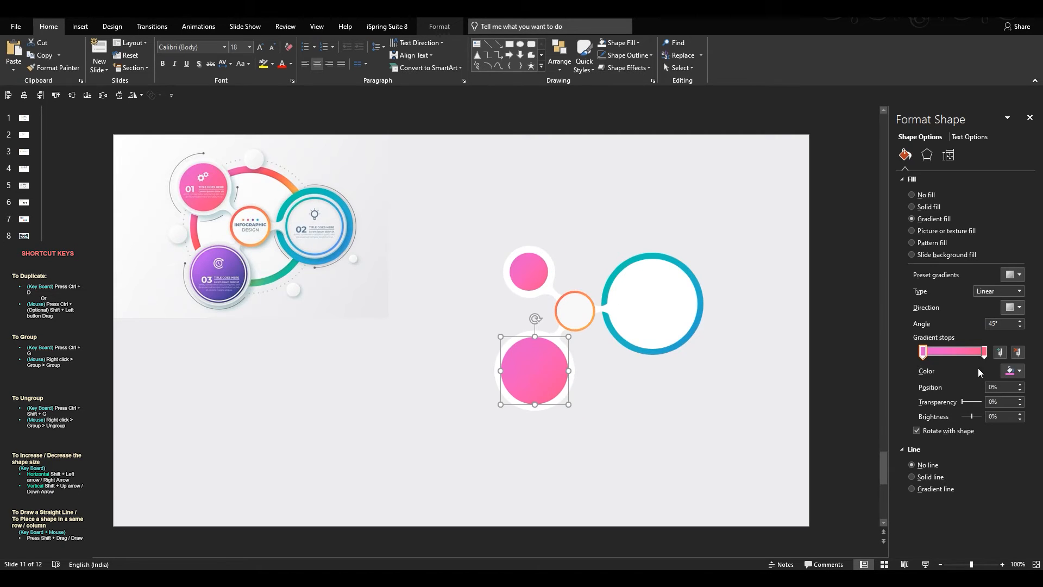
# - Recolour the lower circle's gradient stops with the light purple and dark violet sampled from the reference's circle 03 using the Eyedropper
pyautogui.click(1005, 375)
pyautogui.click(978, 498)
pyautogui.click(205, 256)
pyautogui.click(984, 352)
pyautogui.click(1012, 371)
pyautogui.click(978, 497)
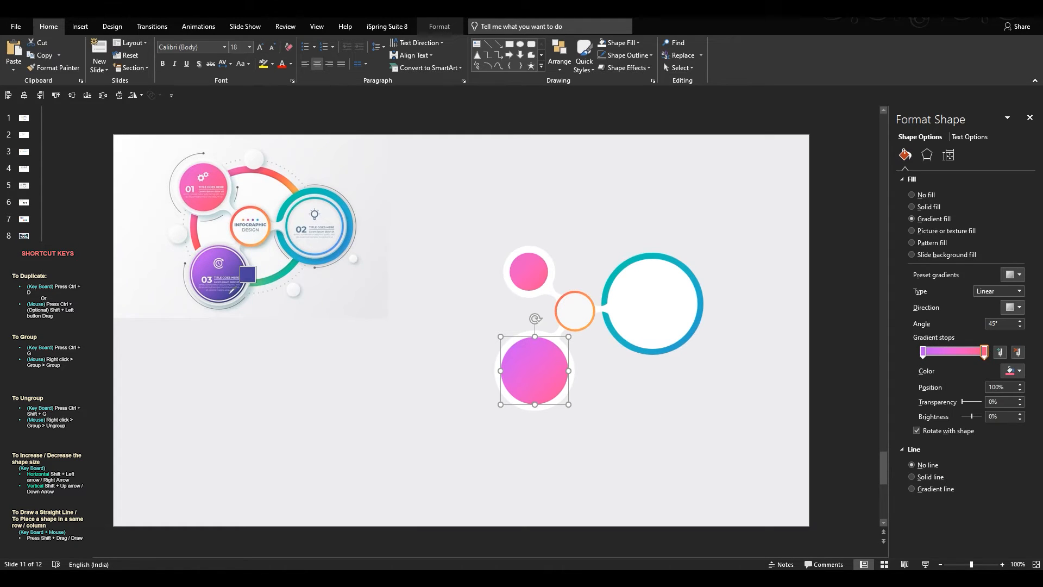
pyautogui.click(234, 292)
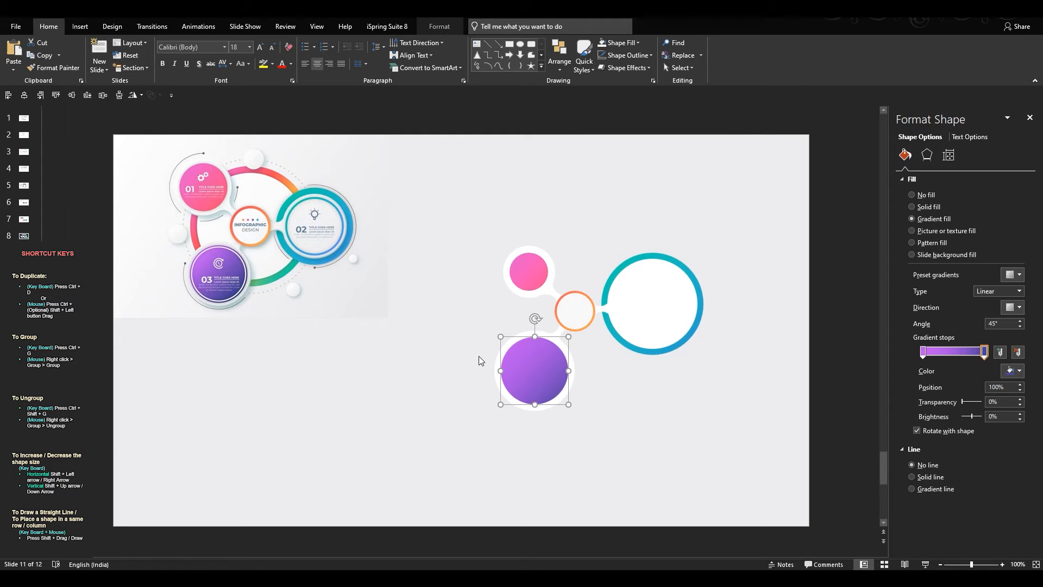
# - Duplicate the purple circle and turn the copy into an unfilled ring with a white 1½ pt outline
pyautogui.hotkey('ctrl', 'd')
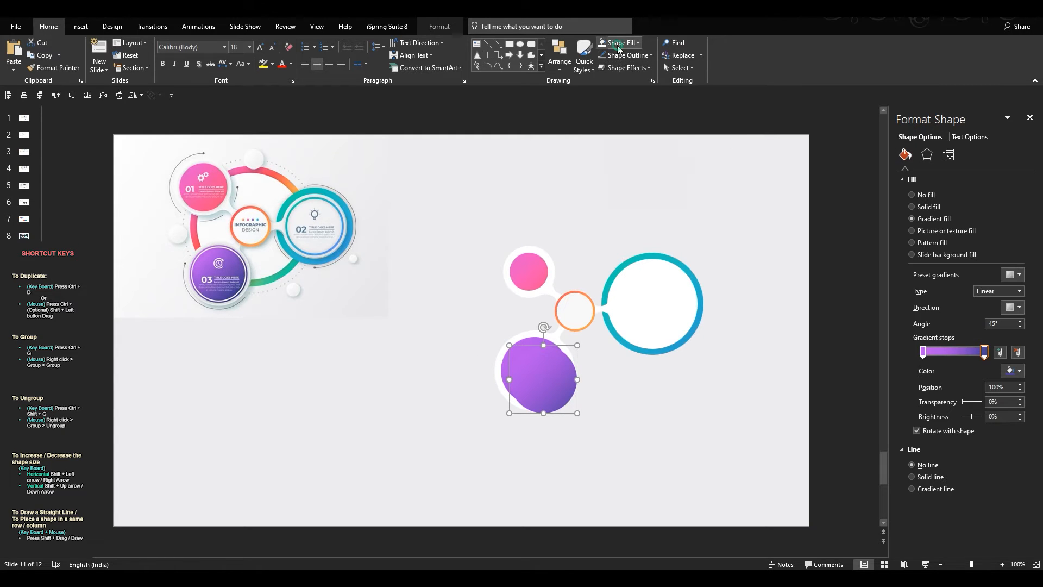
pyautogui.click(637, 43)
pyautogui.click(629, 158)
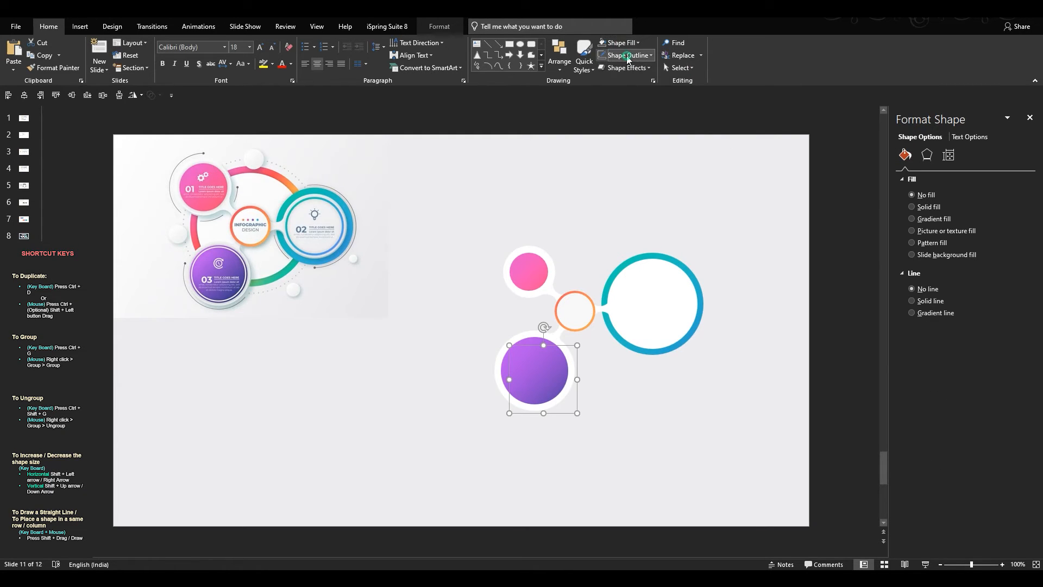
pyautogui.click(628, 56)
pyautogui.click(604, 83)
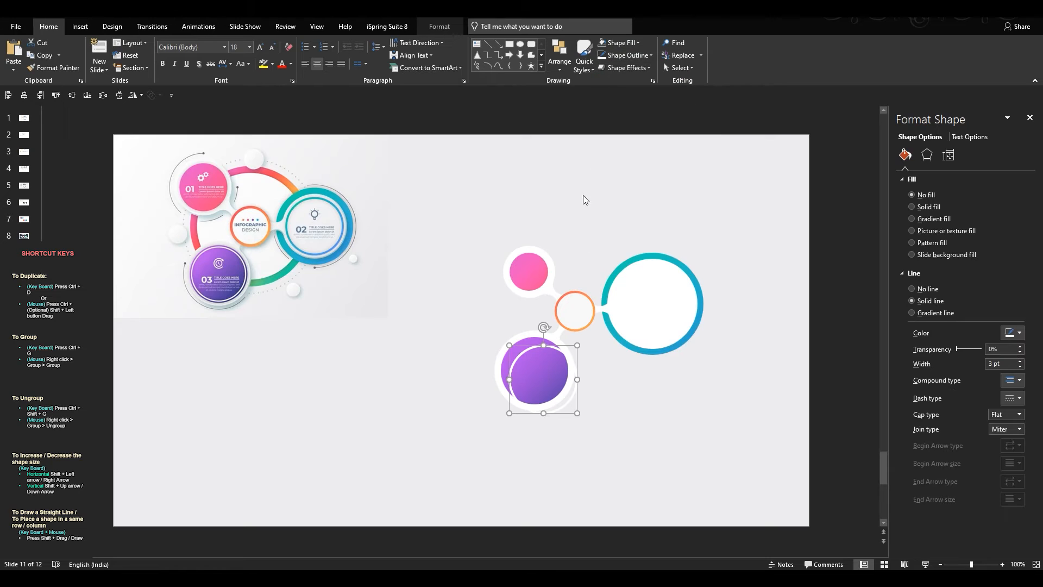
pyautogui.click(643, 56)
pyautogui.moveTo(670, 212)
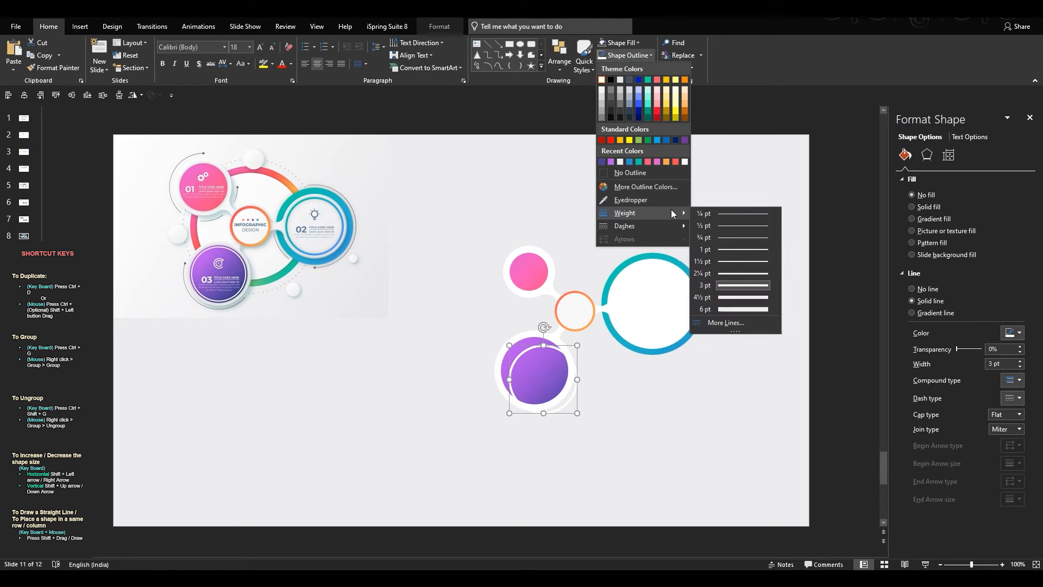
pyautogui.click(729, 262)
# - Centre the thin white ring on the purple circle and shrink it slightly so it sits just inside the edge
pyautogui.scroll(5, 571, 327)
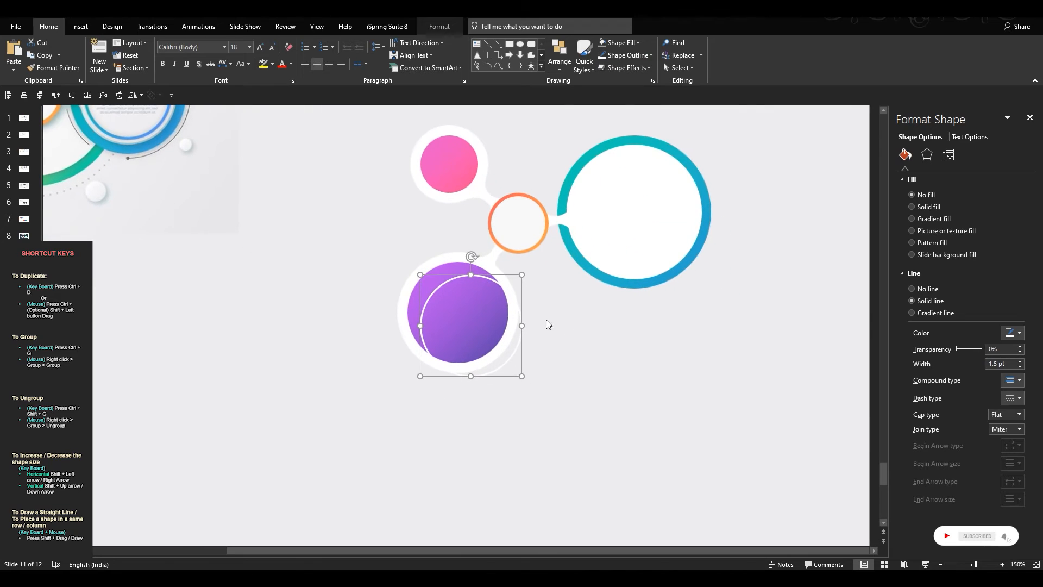
pyautogui.moveTo(494, 279)
pyautogui.mouseDown()
pyautogui.moveTo(477, 267)
pyautogui.moveTo(492, 271)
pyautogui.mouseUp()
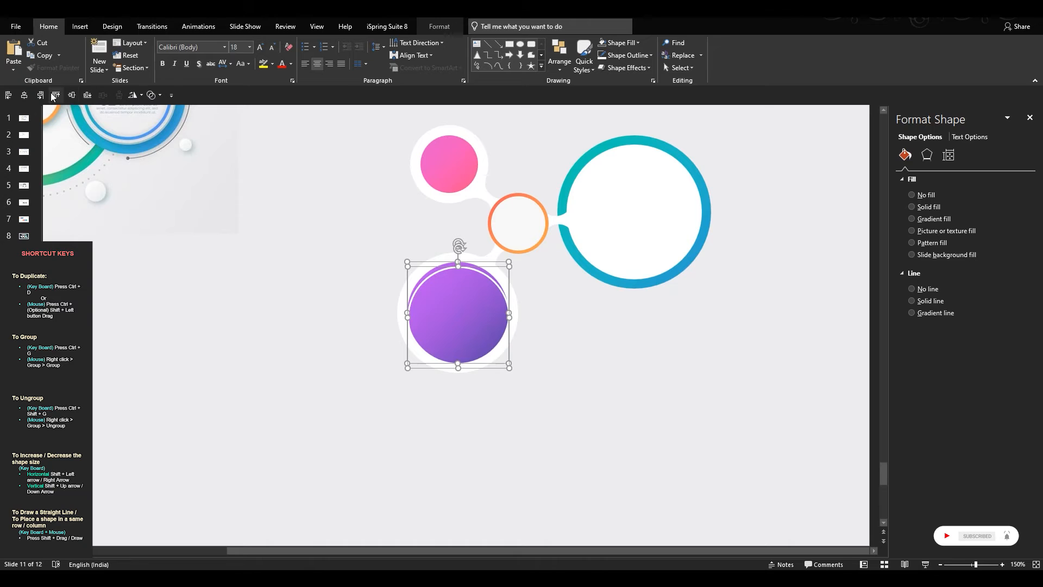
pyautogui.click(73, 95)
pyautogui.click(224, 305)
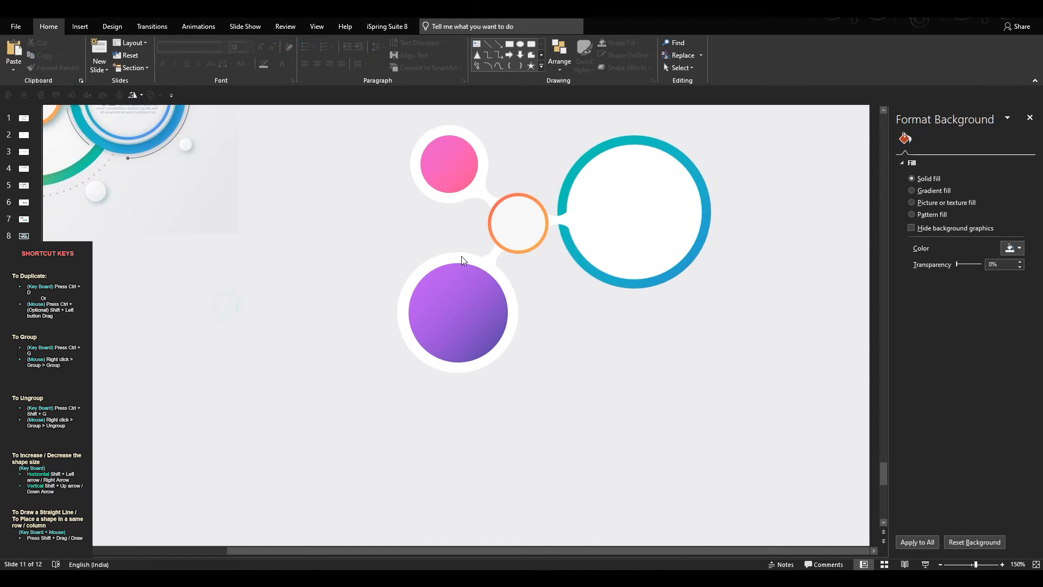
pyautogui.click(480, 269)
pyautogui.moveTo(510, 262); pyautogui.dragTo(503, 267)
pyautogui.click(625, 356)
pyautogui.scroll(-5, 624, 359)
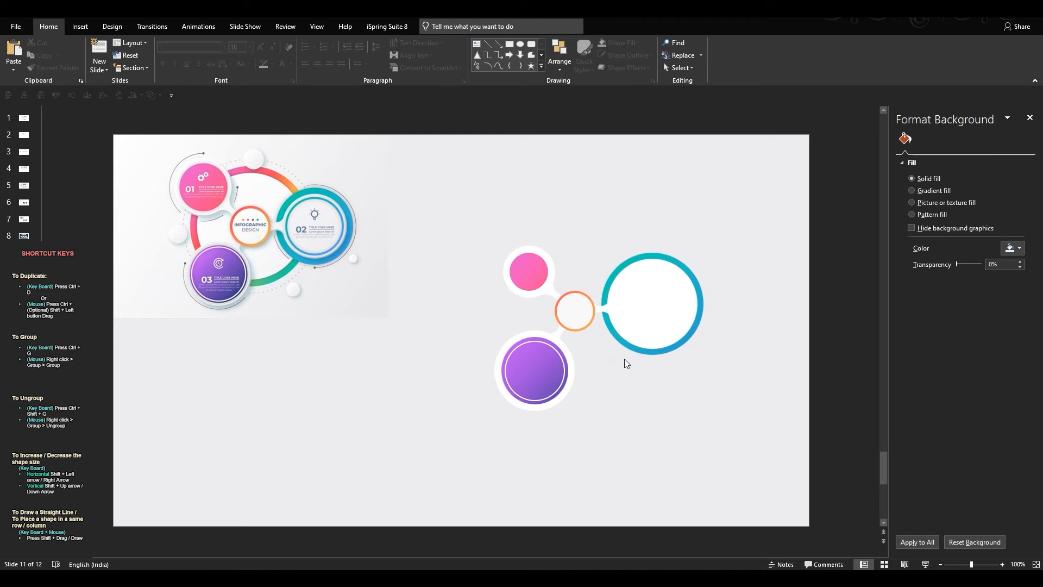
# - Copy the thin white ring onto the large right circle and give the copy a gradient outline reduced to two stops
pyautogui.click(559, 353)
pyautogui.click(682, 289)
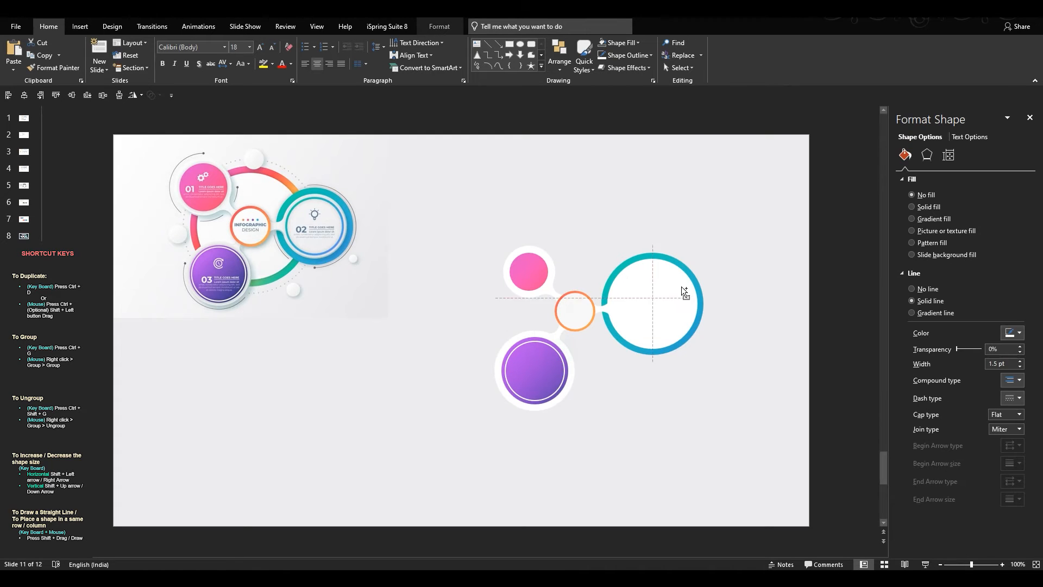
pyautogui.click(913, 313)
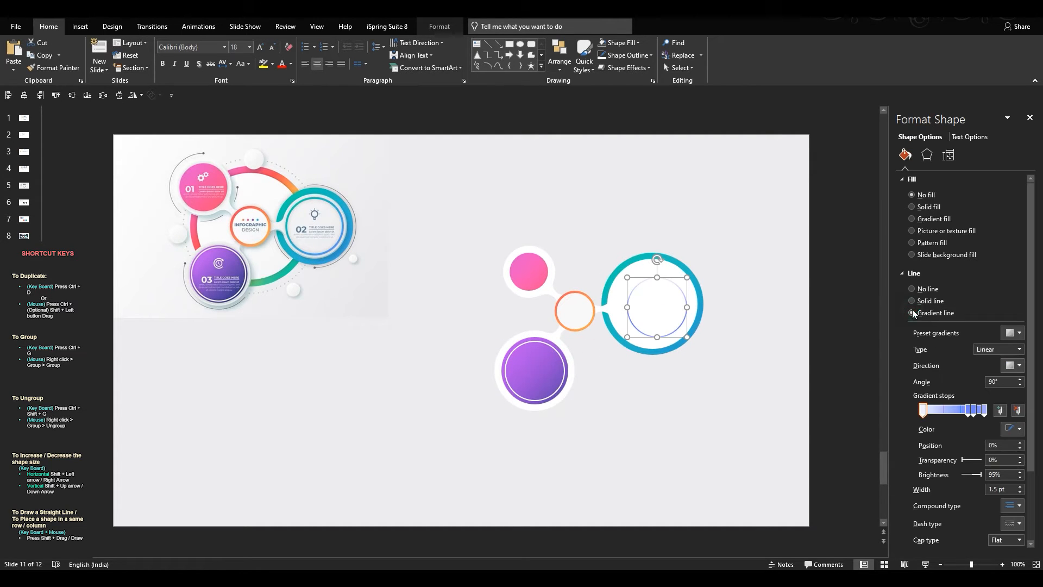
pyautogui.click(1022, 415)
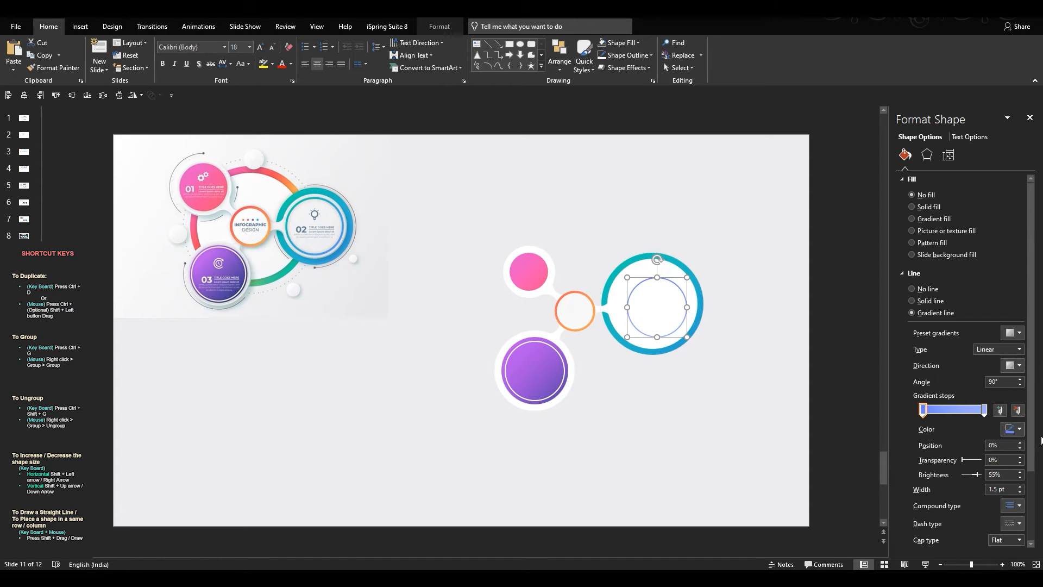
# - Colour the thin ring's gradient stops with teal and blue sampled from the surrounding ring and set the gradient angle to 45°
pyautogui.click(1012, 429)
pyautogui.click(981, 558)
pyautogui.click(631, 267)
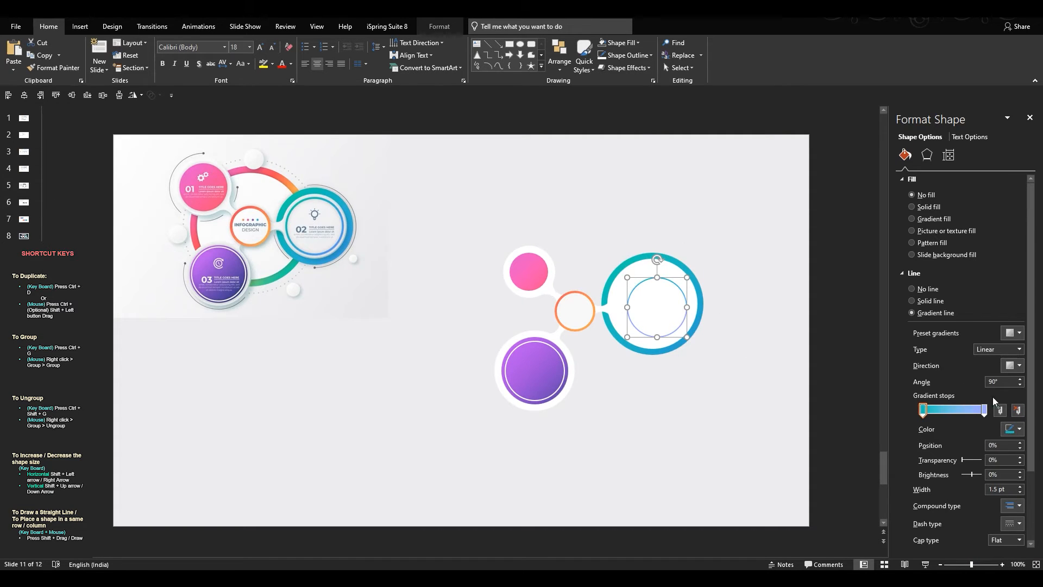
pyautogui.click(983, 411)
pyautogui.click(1018, 429)
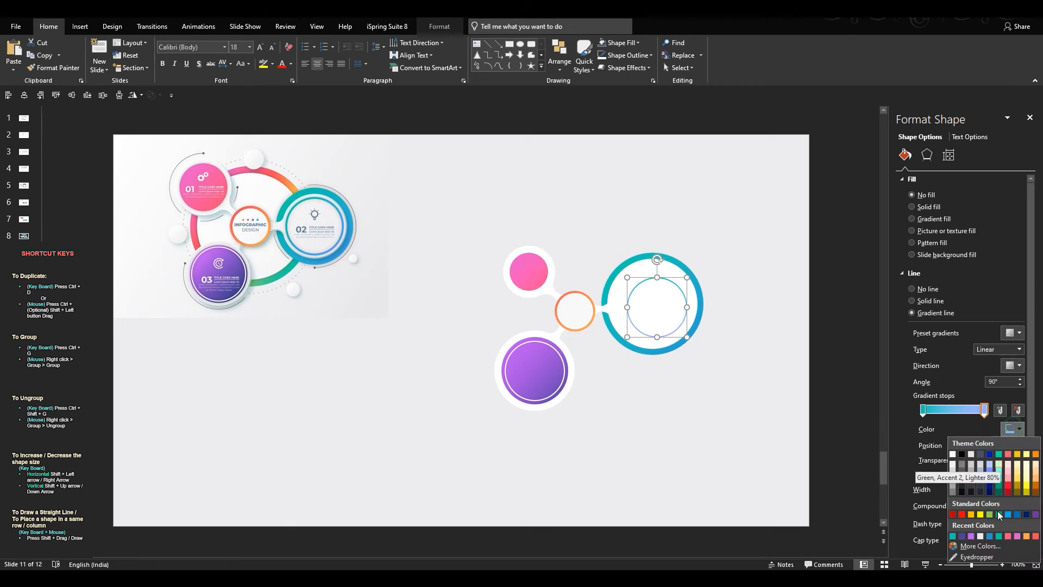
pyautogui.click(986, 557)
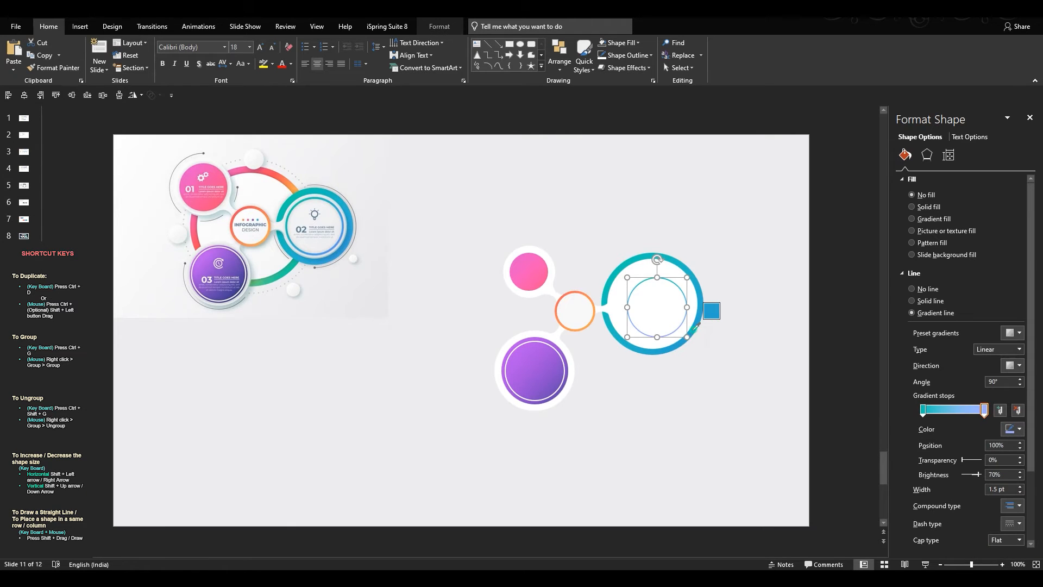
pyautogui.click(704, 311)
pyautogui.click(1011, 365)
pyautogui.click(932, 383)
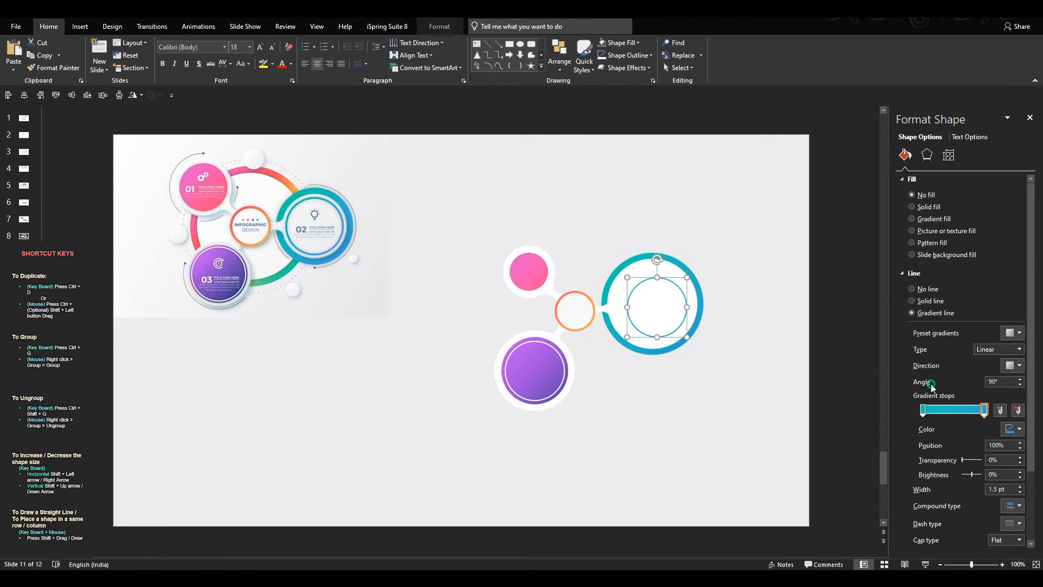
# - Align the thin teal ring vertically and horizontally to the centre of the right white circle
pyautogui.keyDown('shift'); pyautogui.click(651, 272); pyautogui.keyUp('shift')
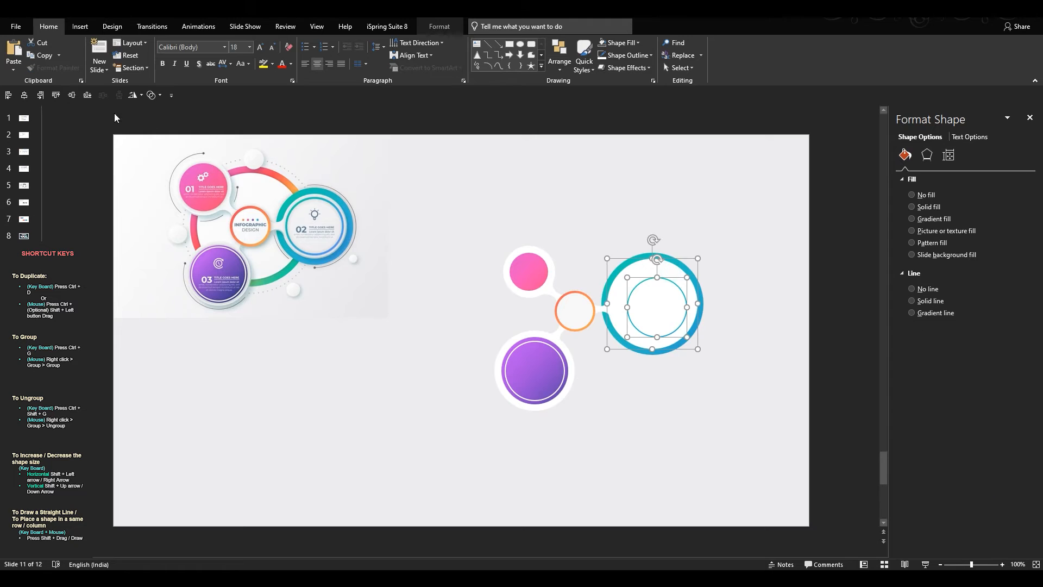
pyautogui.click(71, 97)
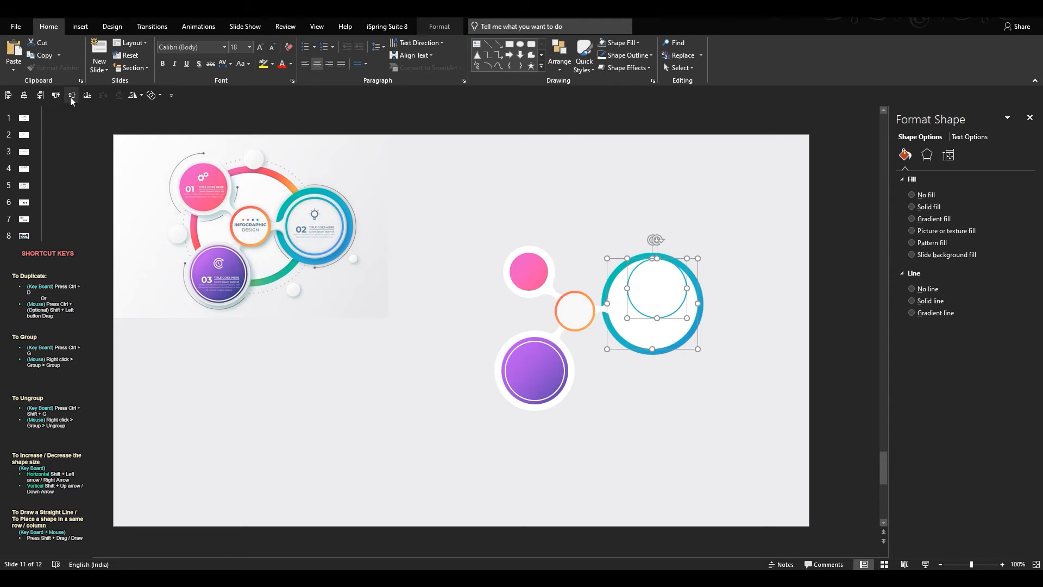
pyautogui.click(24, 95)
pyautogui.click(767, 260)
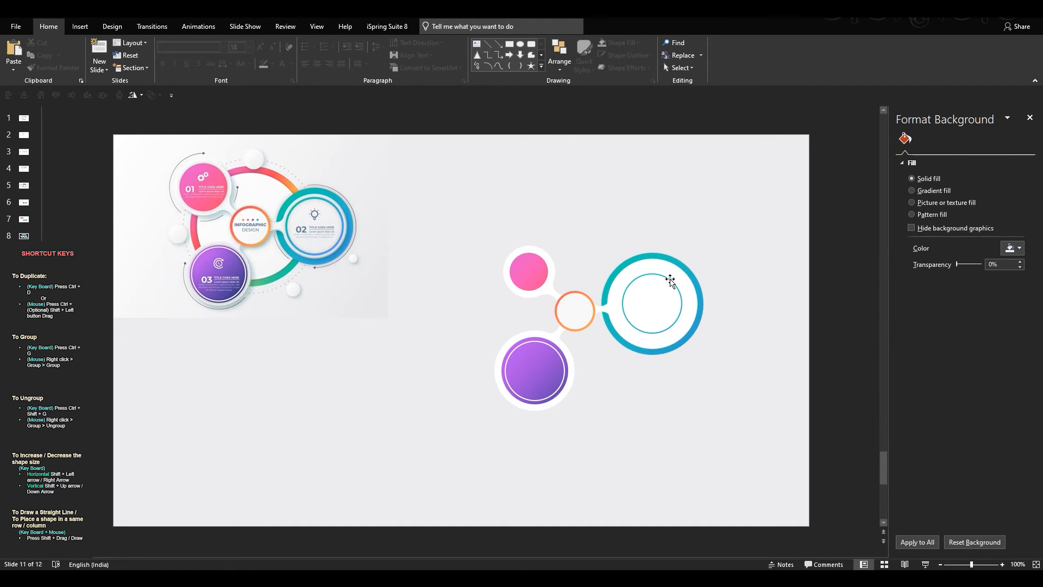
# - Enlarge the inner teal ring from its centre to near the outer ring and set its outline weight to 4½ pt
pyautogui.click(670, 280)
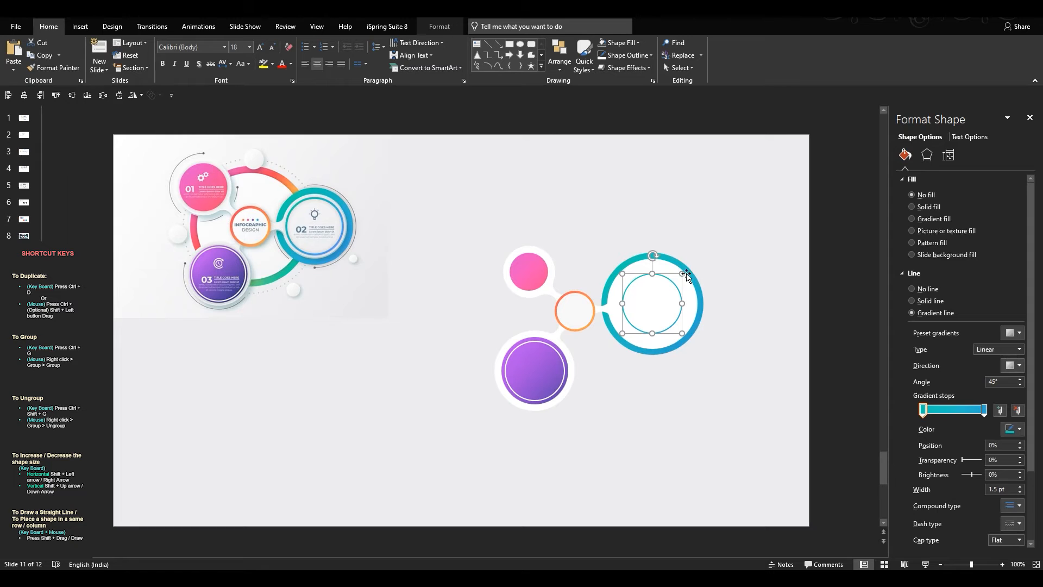
pyautogui.moveTo(681, 273); pyautogui.dragTo(691, 264)
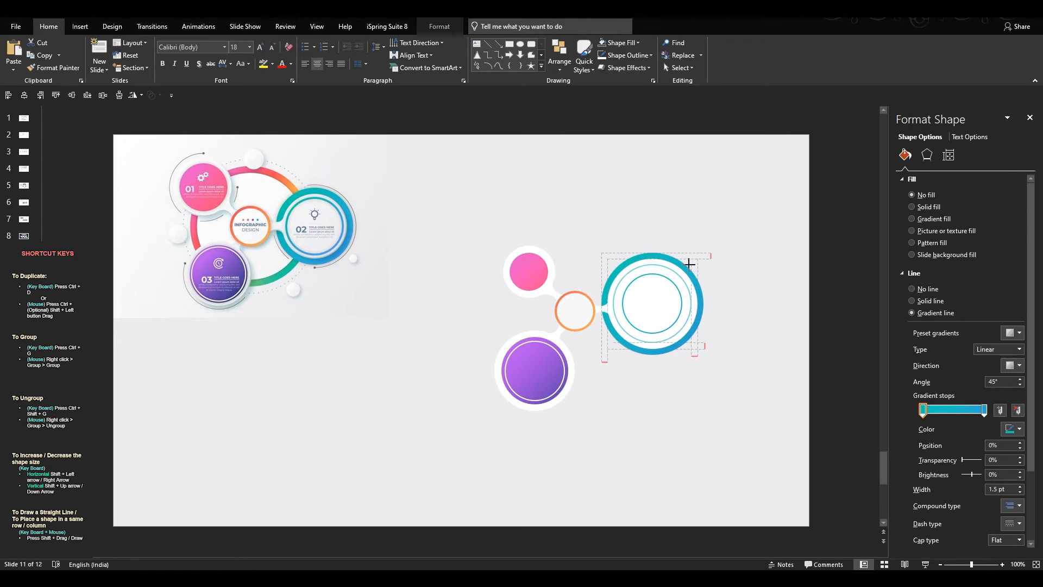
pyautogui.click(633, 56)
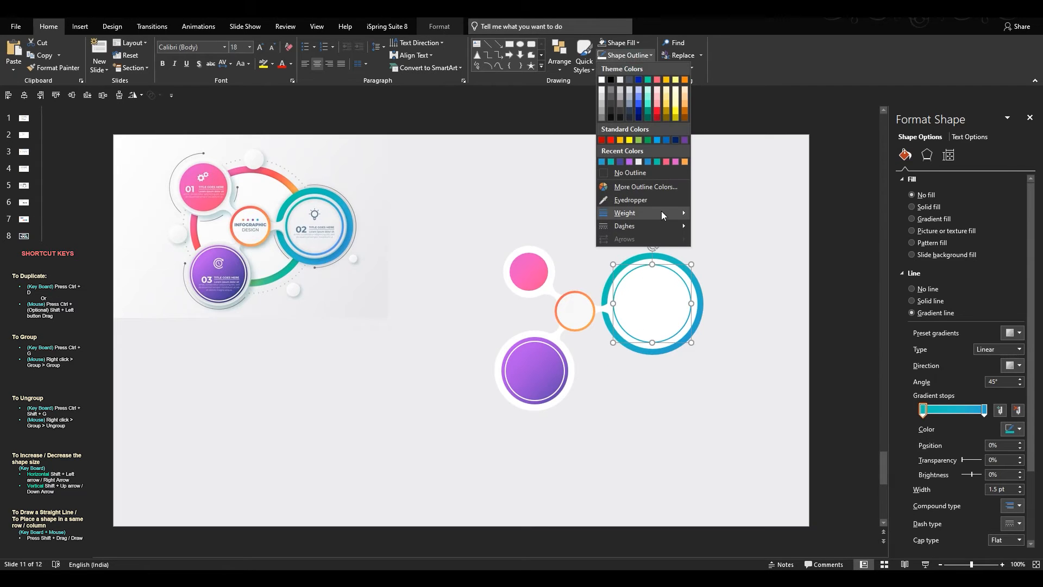
pyautogui.moveTo(660, 212)
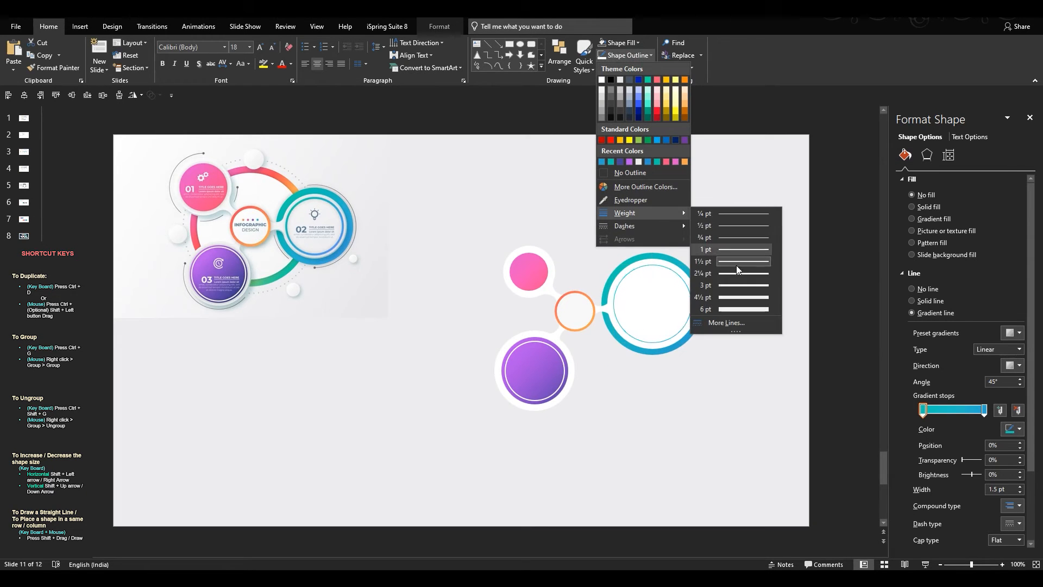
pyautogui.click(736, 296)
pyautogui.click(763, 298)
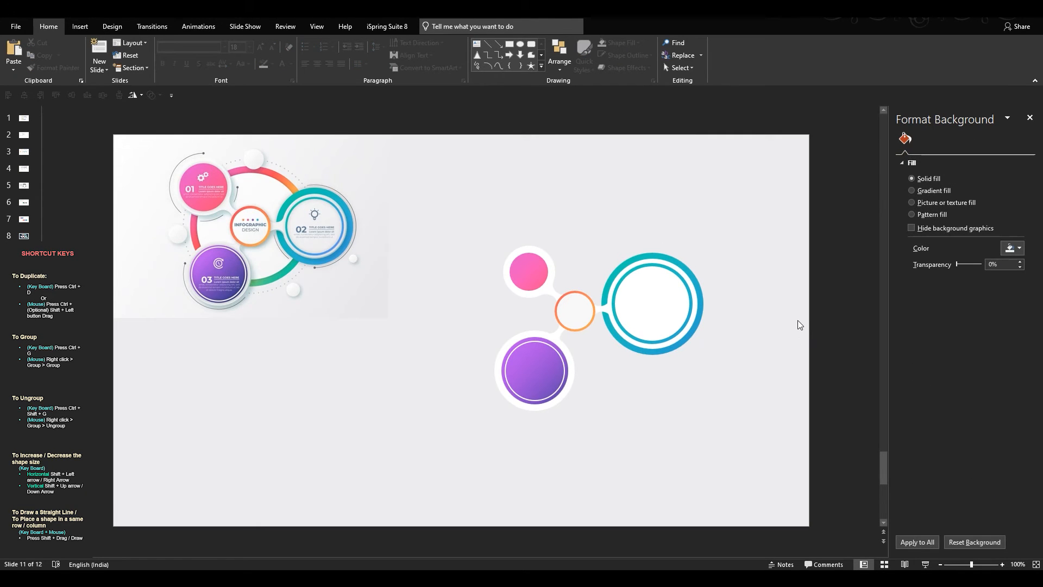
# - Copy the small orange centre ring to the empty area below it, remove the copy's fill and set its outline weight to 6 pt
pyautogui.click(578, 309)
pyautogui.moveTo(580, 310); pyautogui.dragTo(601, 373)
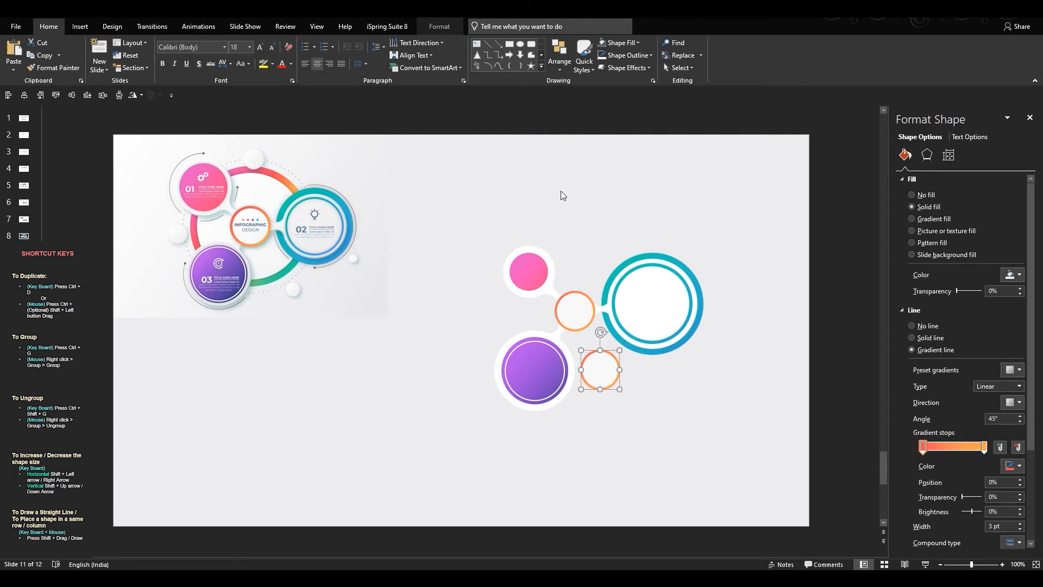
pyautogui.click(622, 43)
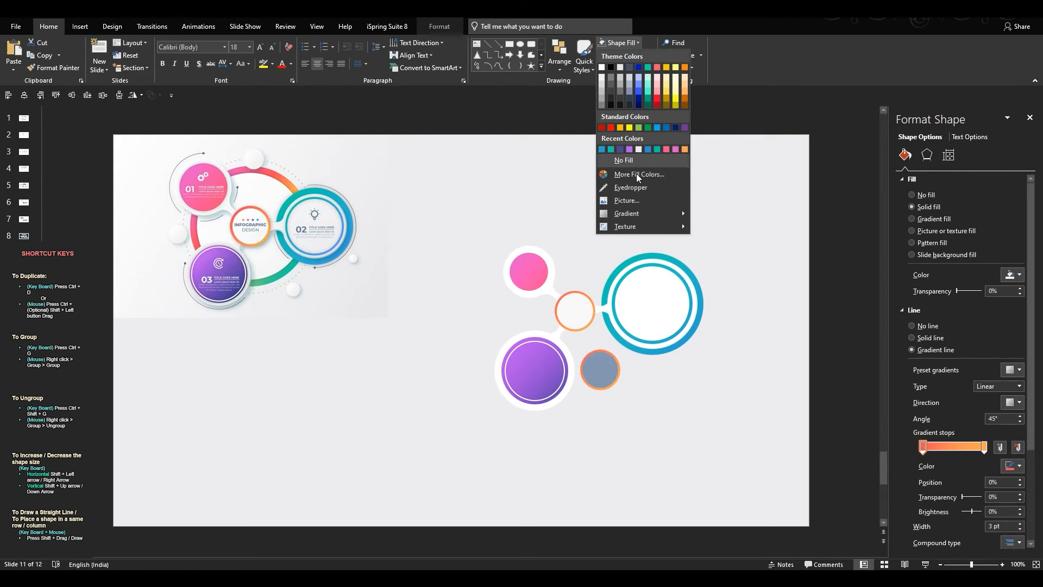
pyautogui.click(635, 160)
pyautogui.click(636, 55)
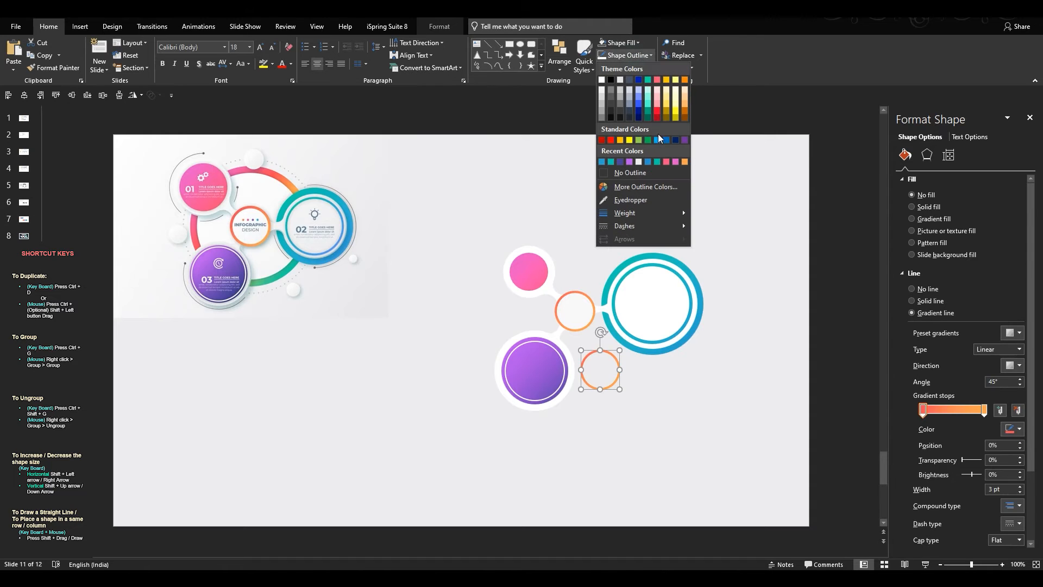
pyautogui.moveTo(653, 212)
pyautogui.click(734, 309)
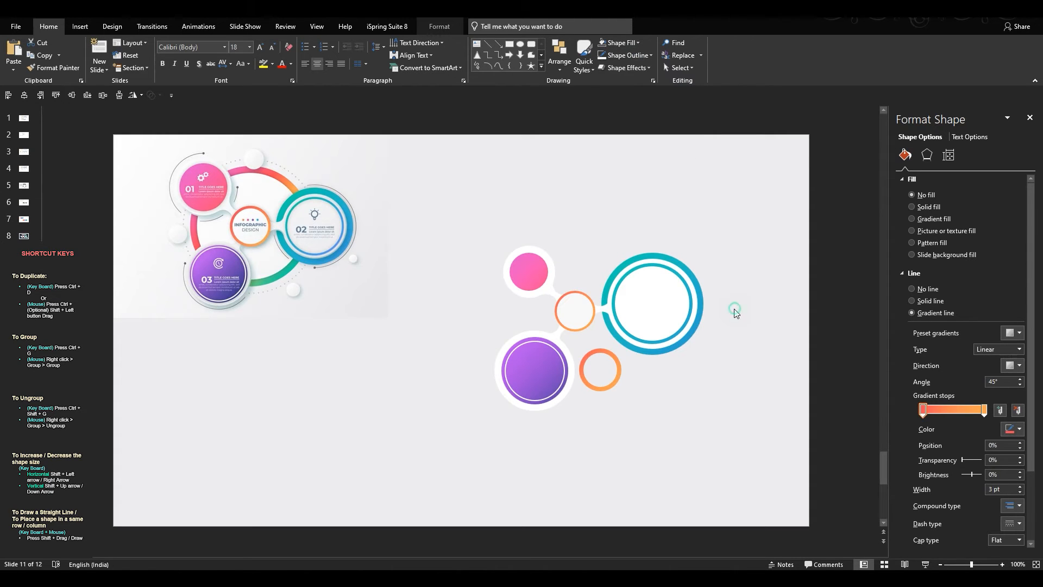
# - Enlarge the copied orange ring around the small centre ring so it crosses all three circles, and set its outline width to 10 pt
pyautogui.moveTo(606, 365); pyautogui.dragTo(638, 249)
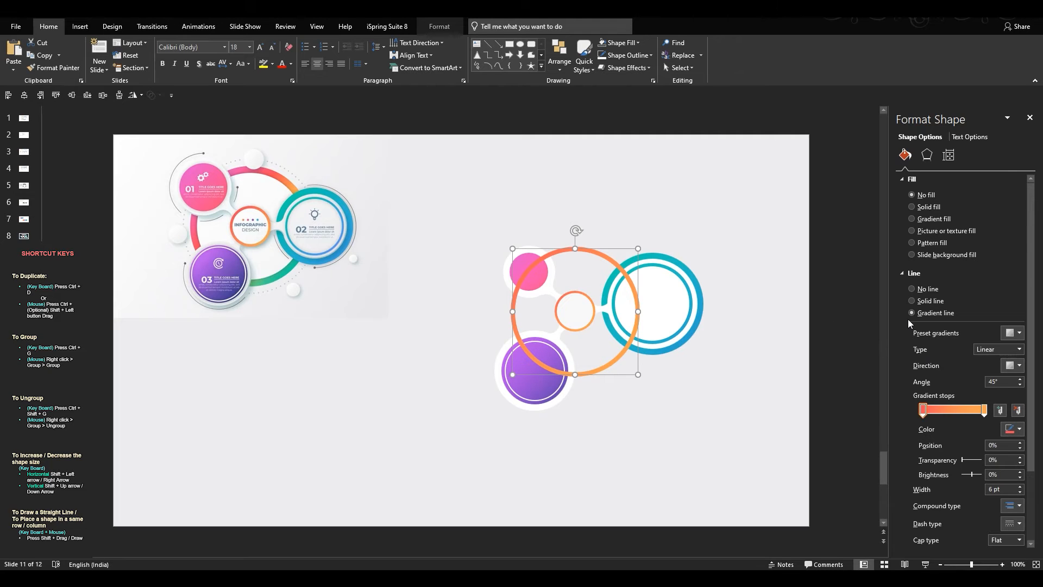
pyautogui.scroll(-3, 908, 319)
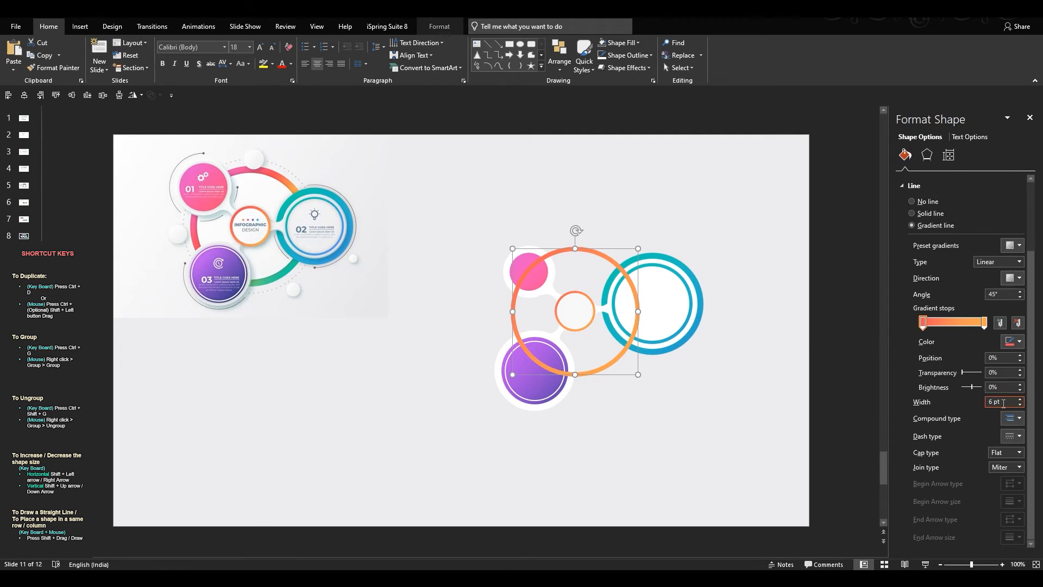
pyautogui.click(1019, 399)
pyautogui.click(1019, 399)
pyautogui.click(1019, 399)
pyautogui.click(1020, 399)
pyautogui.click(1020, 399)
pyautogui.click(1020, 400)
pyautogui.click(1020, 399)
pyautogui.click(1020, 400)
pyautogui.click(1020, 400)
pyautogui.click(1020, 399)
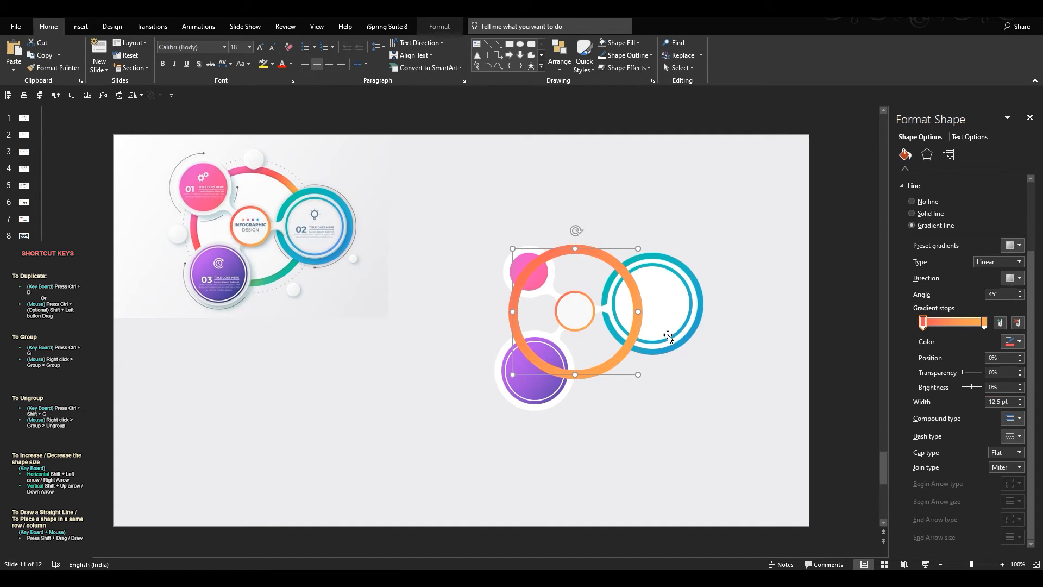
pyautogui.click(1019, 405)
pyautogui.click(1020, 405)
pyautogui.click(1019, 405)
pyautogui.click(1020, 404)
pyautogui.click(1019, 405)
pyautogui.click(1019, 404)
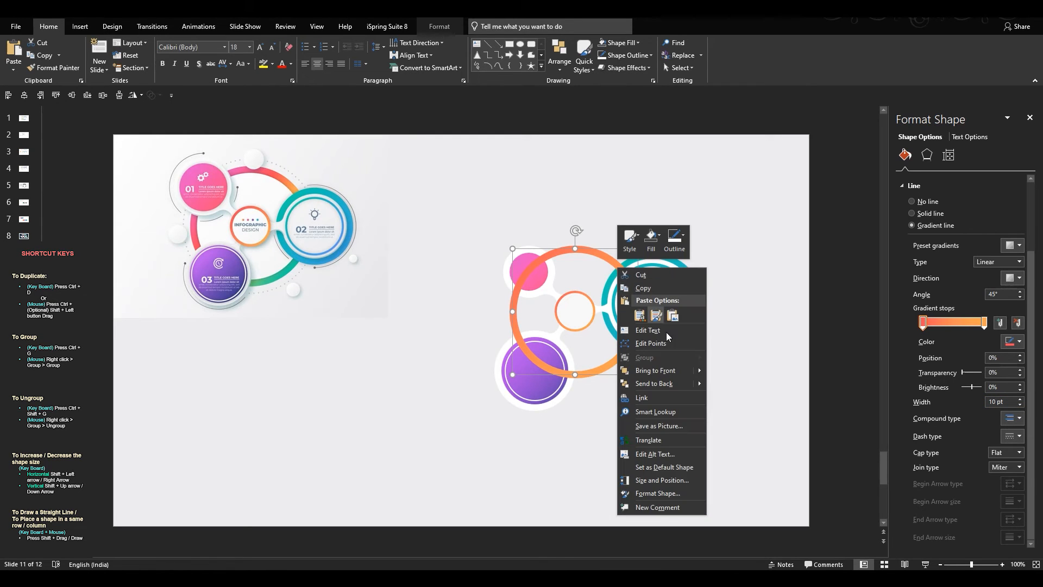
# - Send the large orange ring to the back and centre it horizontally with the small centre ring
pyautogui.click(669, 383)
pyautogui.keyDown('shift'); pyautogui.click(570, 312); pyautogui.keyUp('shift')
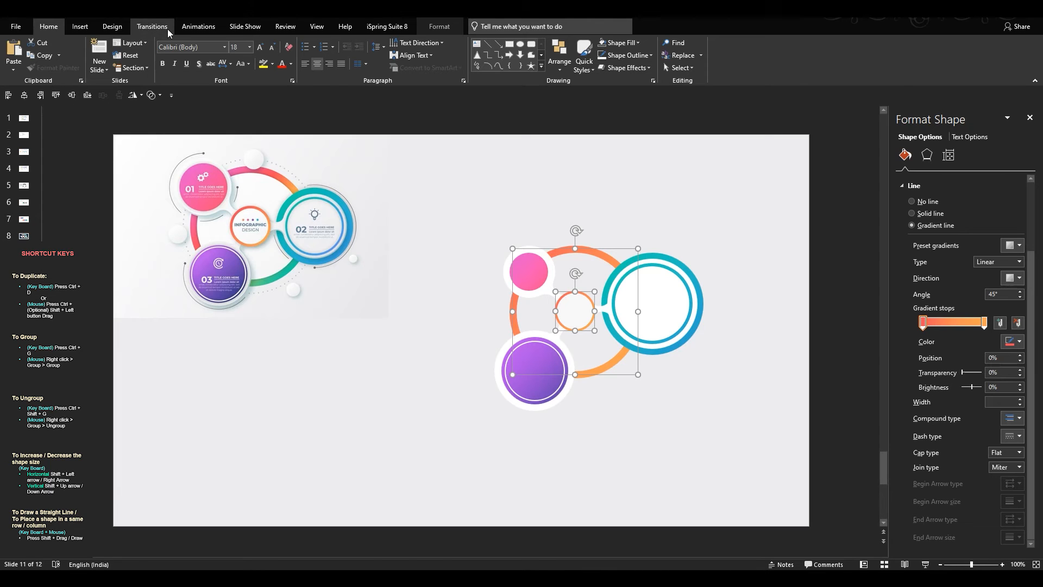
pyautogui.click(25, 96)
pyautogui.click(390, 408)
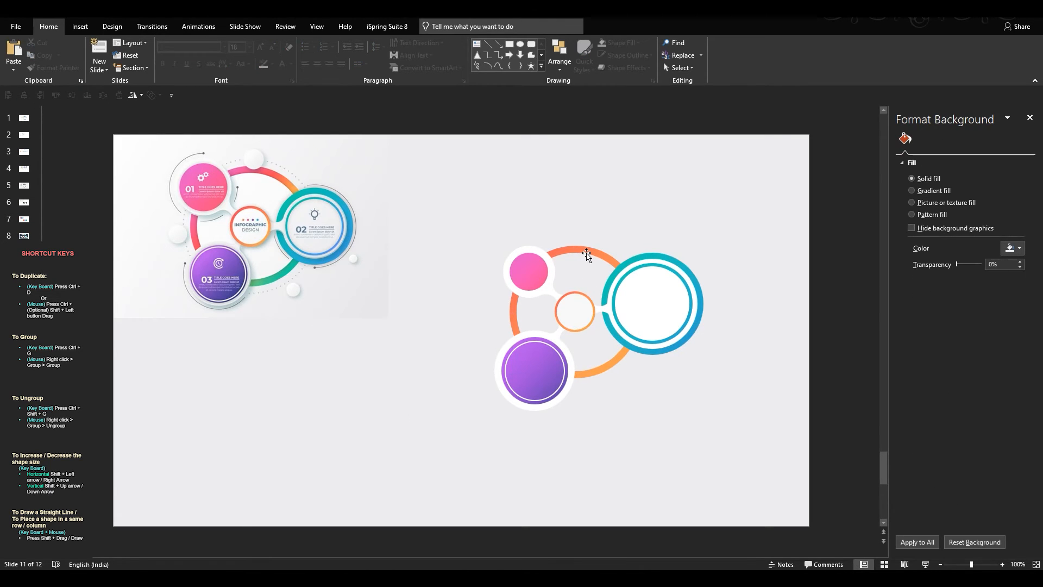
# - Add two gradient stops to the large ring's outline, at 30% and 75%
pyautogui.click(586, 254)
pyautogui.click(1000, 410)
pyautogui.click(1000, 410)
pyautogui.moveTo(954, 412); pyautogui.dragTo(941, 411)
# - Colour the first gradient stop of the large ring with pink sampled from the start of the reference picture's upper arc
pyautogui.click(921, 410)
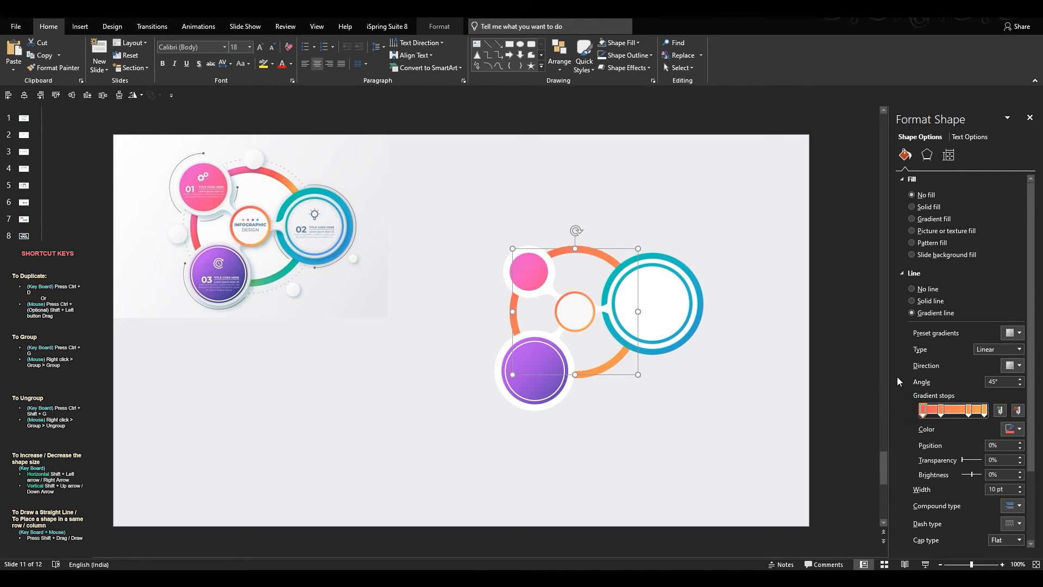
pyautogui.click(1015, 368)
pyautogui.click(932, 391)
pyautogui.click(1003, 429)
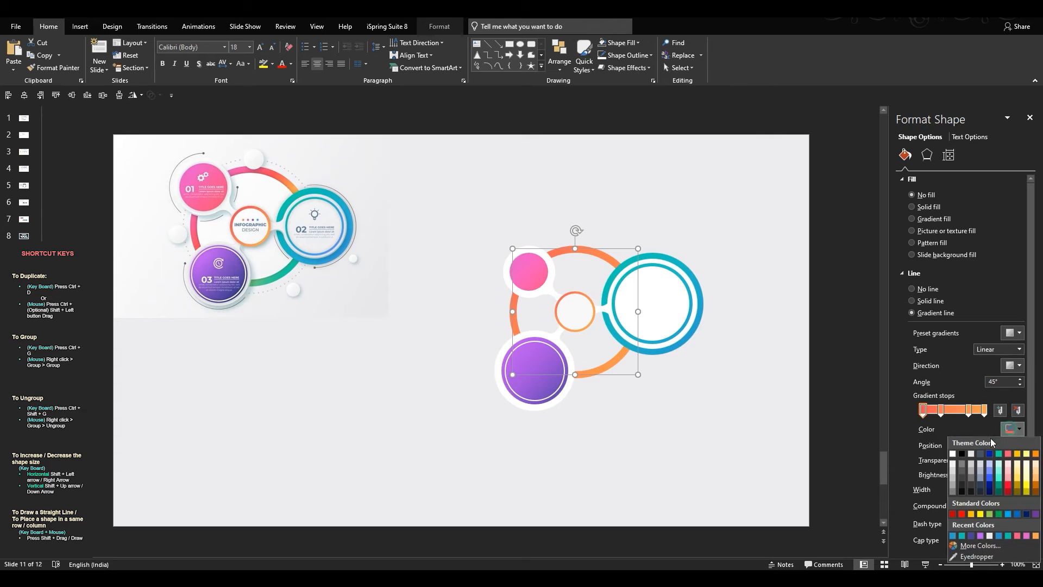
pyautogui.click(973, 559)
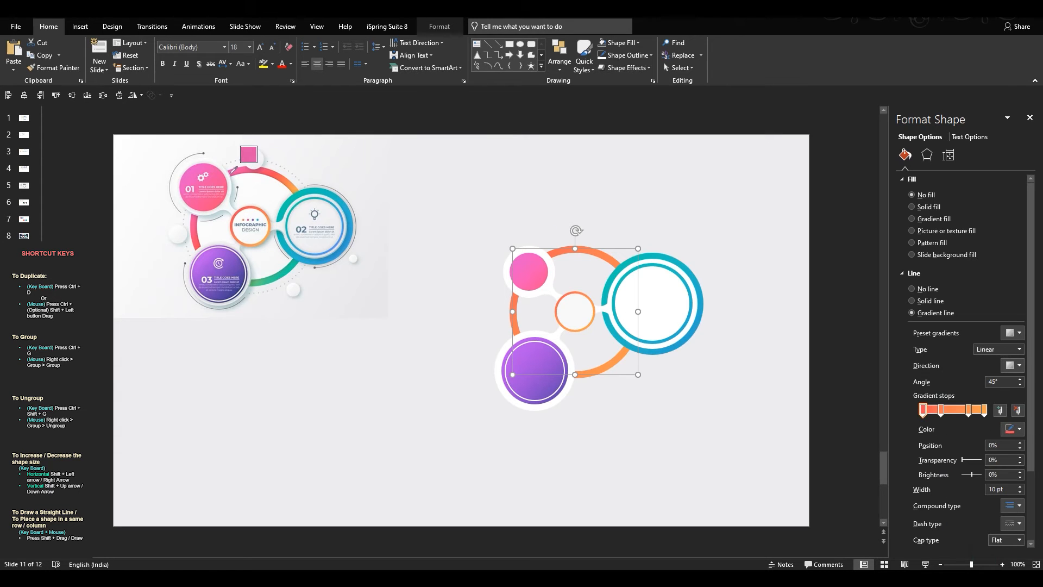
pyautogui.click(234, 169)
# - Colour the second gradient stop with orange sampled from the reference's upper arc, shift the first stop inward and move the second to 47%
pyautogui.click(941, 408)
pyautogui.click(1019, 429)
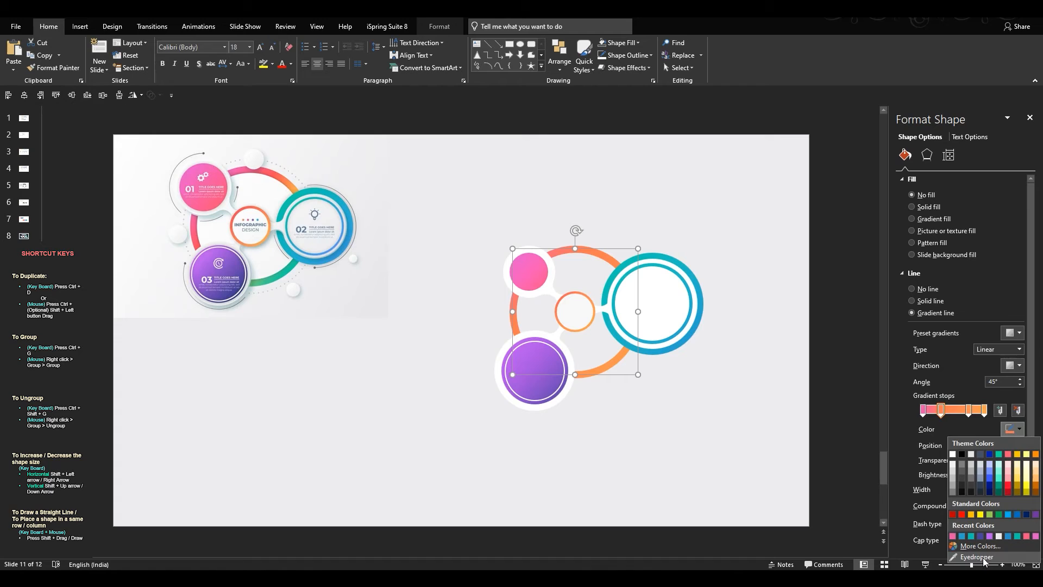
pyautogui.click(984, 561)
pyautogui.click(296, 184)
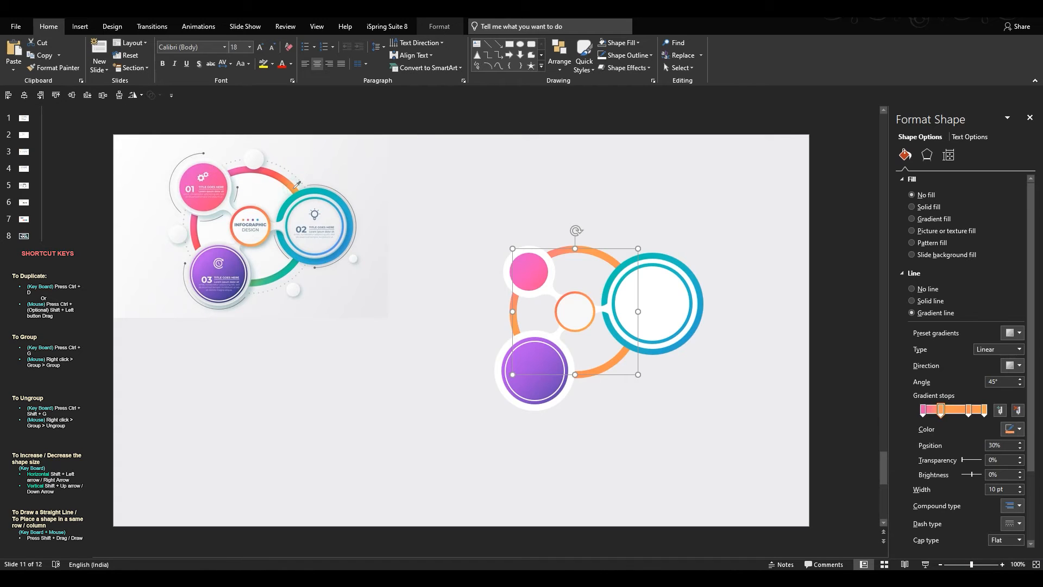
pyautogui.click(930, 412)
pyautogui.moveTo(940, 411); pyautogui.dragTo(946, 412)
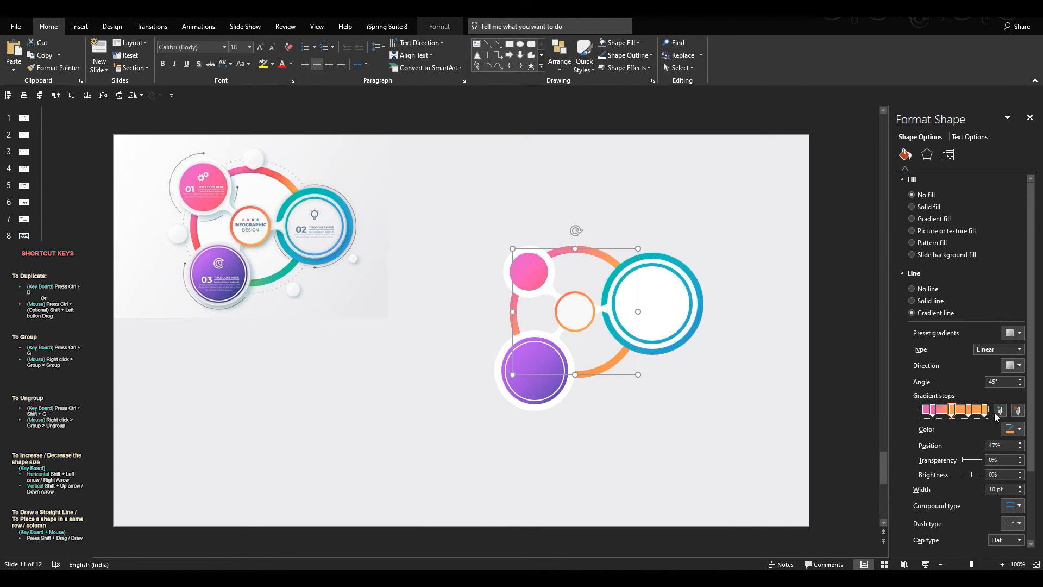
# - Colour the large ring's third gradient stop with green sampled from the reference's lower arc and move it to 69%
pyautogui.click(971, 413)
pyautogui.click(1012, 428)
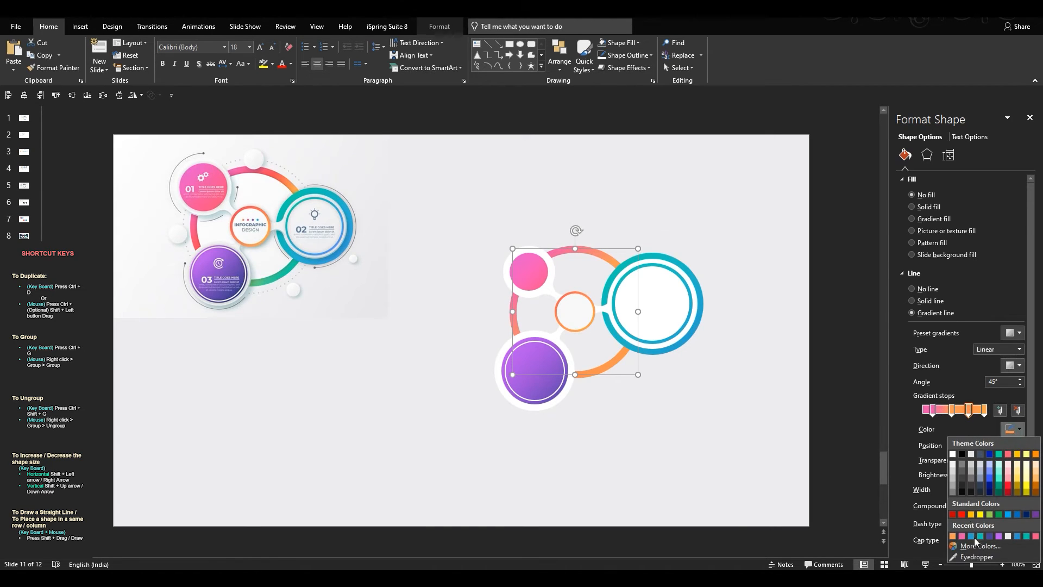
pyautogui.click(982, 560)
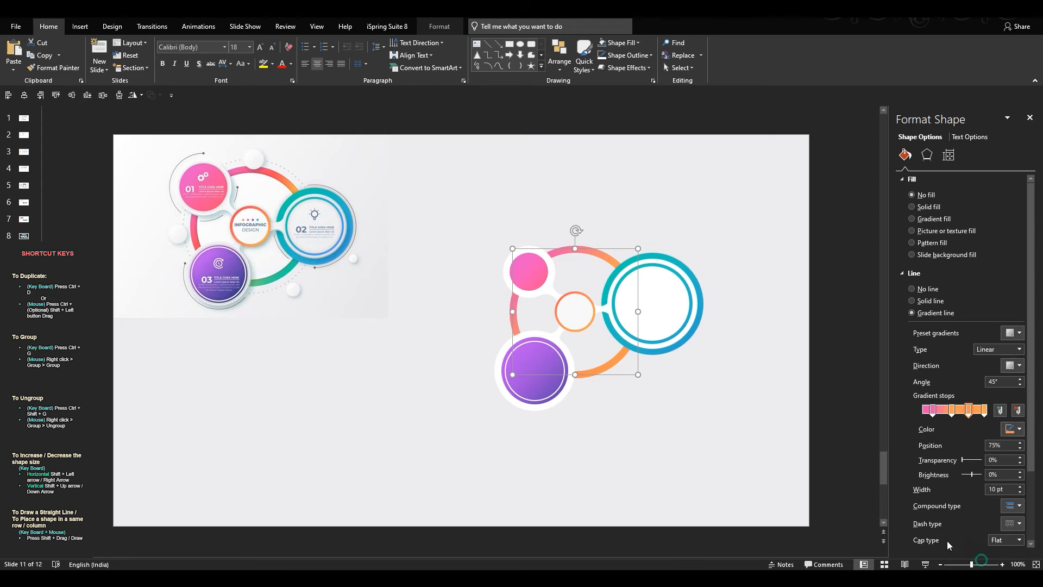
pyautogui.click(258, 279)
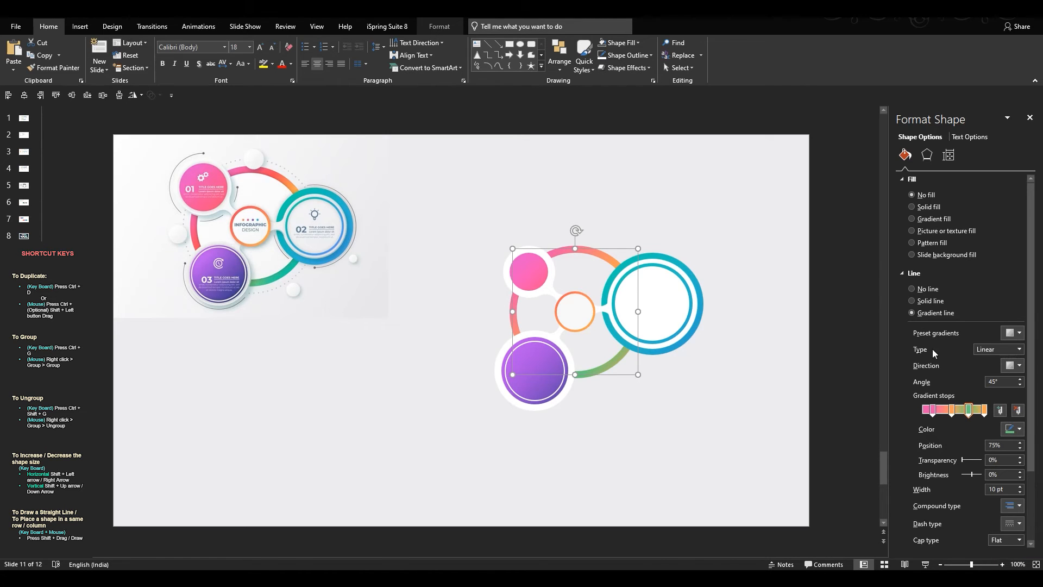
pyautogui.moveTo(969, 416); pyautogui.dragTo(963, 415)
# - Colour the large ring's last gradient stop with teal-green sampled from the reference picture
pyautogui.click(983, 411)
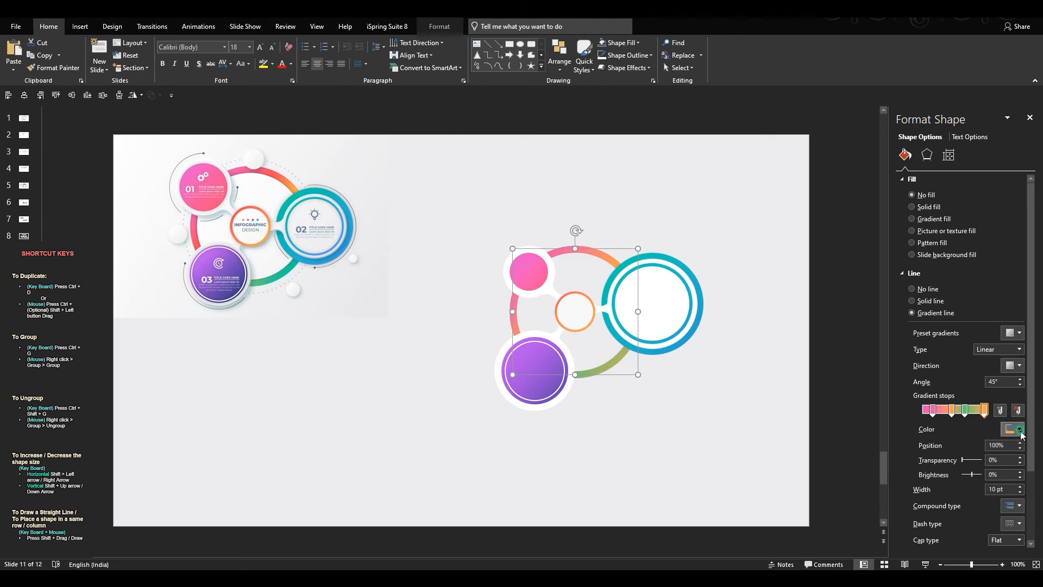
pyautogui.click(1014, 429)
pyautogui.click(978, 557)
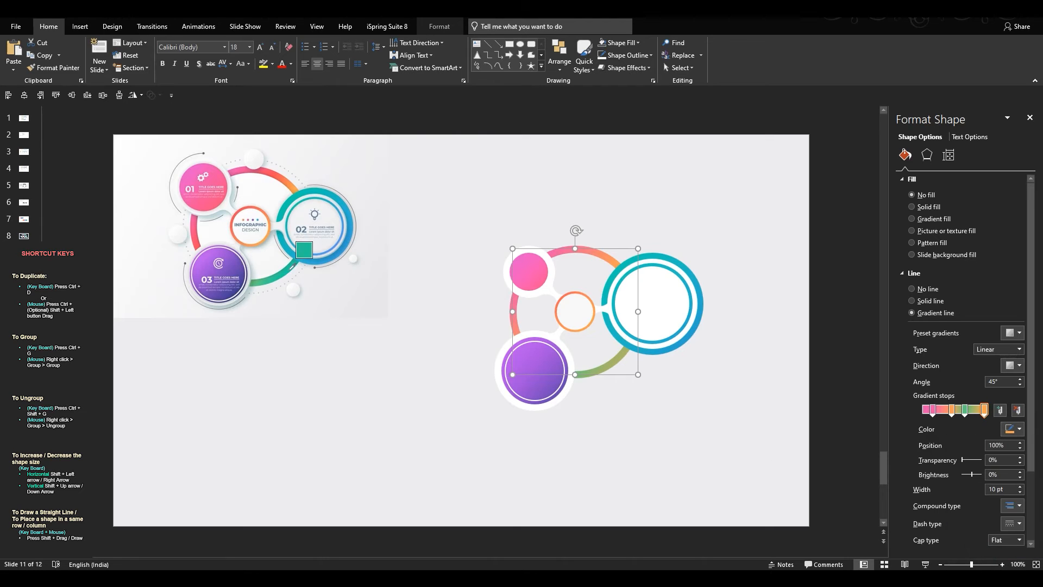
pyautogui.click(304, 245)
pyautogui.click(774, 388)
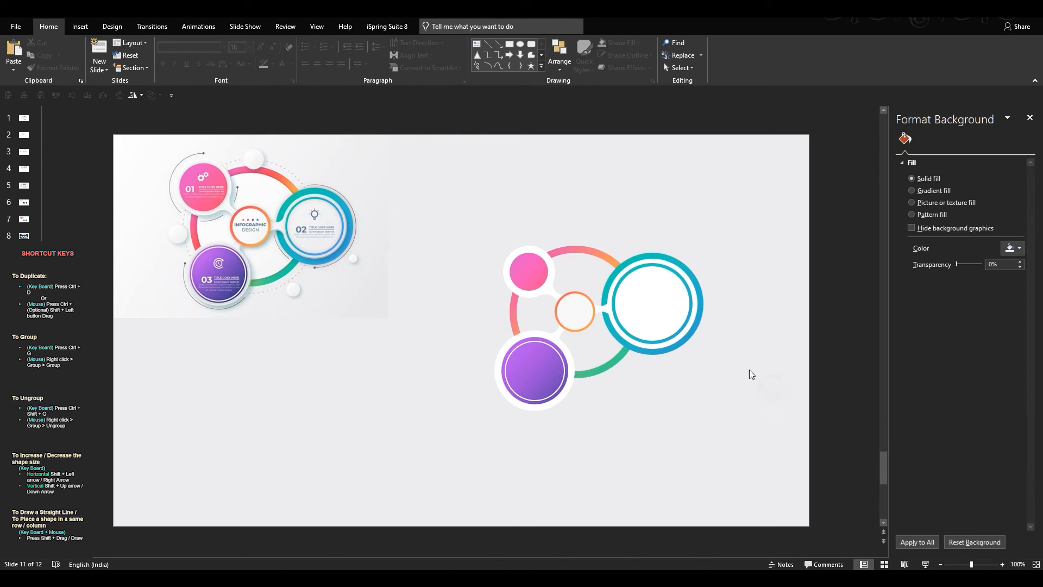
# - Duplicate the large gradient ring and give the copy a 1 pt grey dashed outline
pyautogui.click(586, 252)
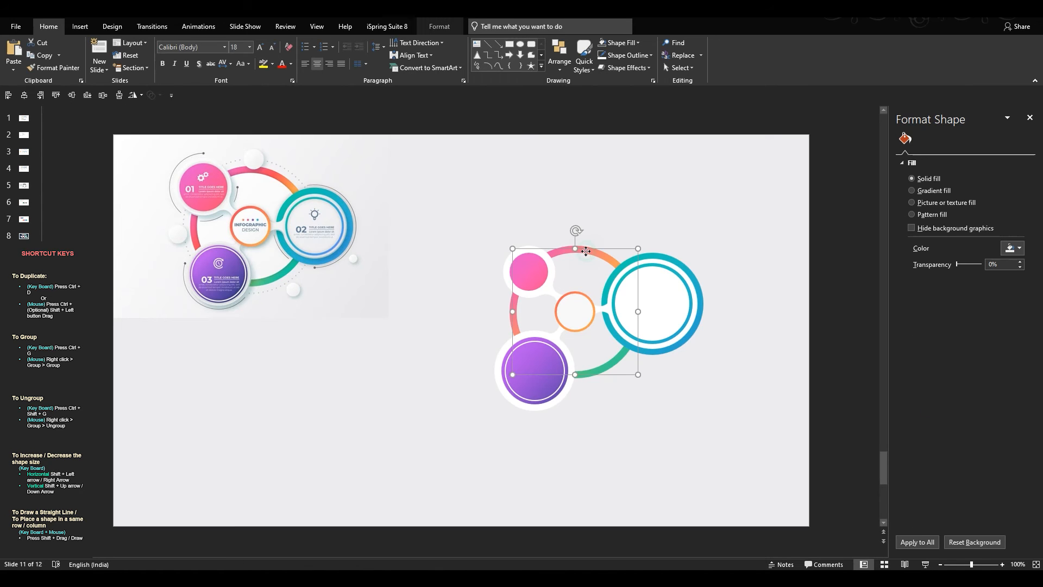
pyautogui.click(624, 58)
pyautogui.moveTo(656, 210)
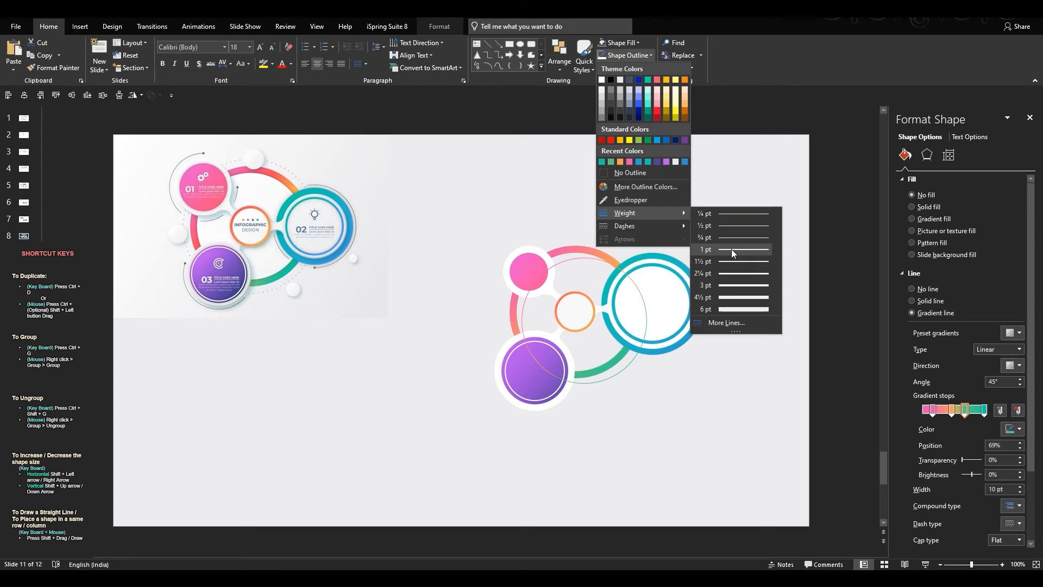
pyautogui.click(731, 248)
pyautogui.click(637, 55)
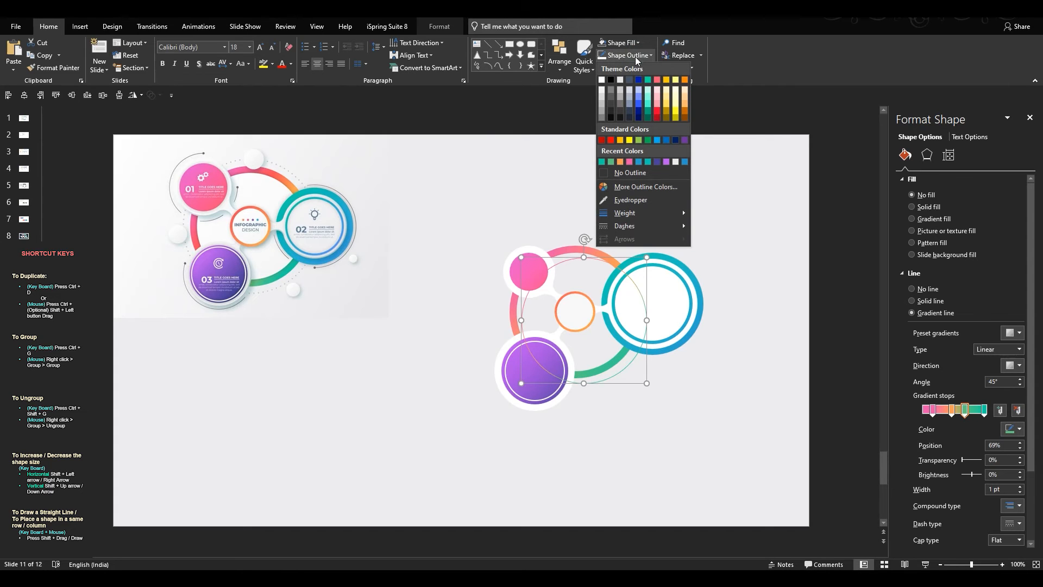
pyautogui.click(600, 116)
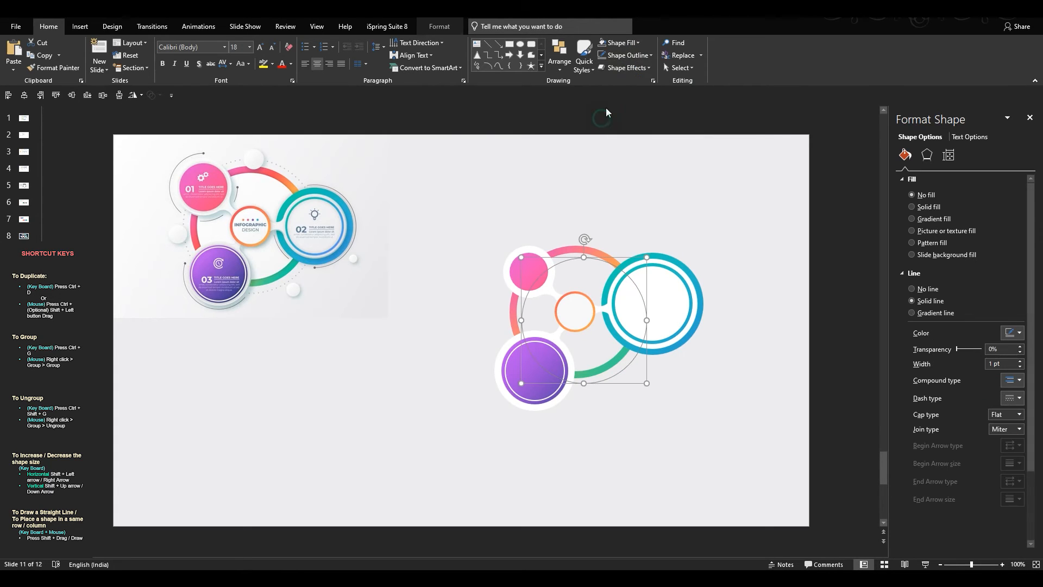
pyautogui.click(634, 55)
pyautogui.moveTo(674, 227)
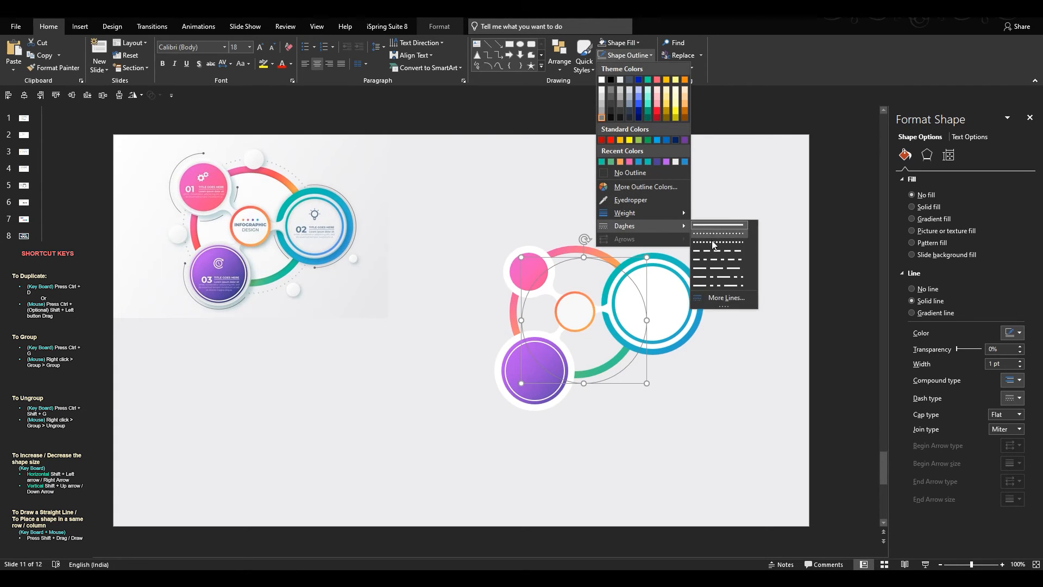
pyautogui.click(715, 251)
# - Align the dashed ring horizontally and vertically with the large gradient ring so the two coincide
pyautogui.hotkey('ctrl', 'd')
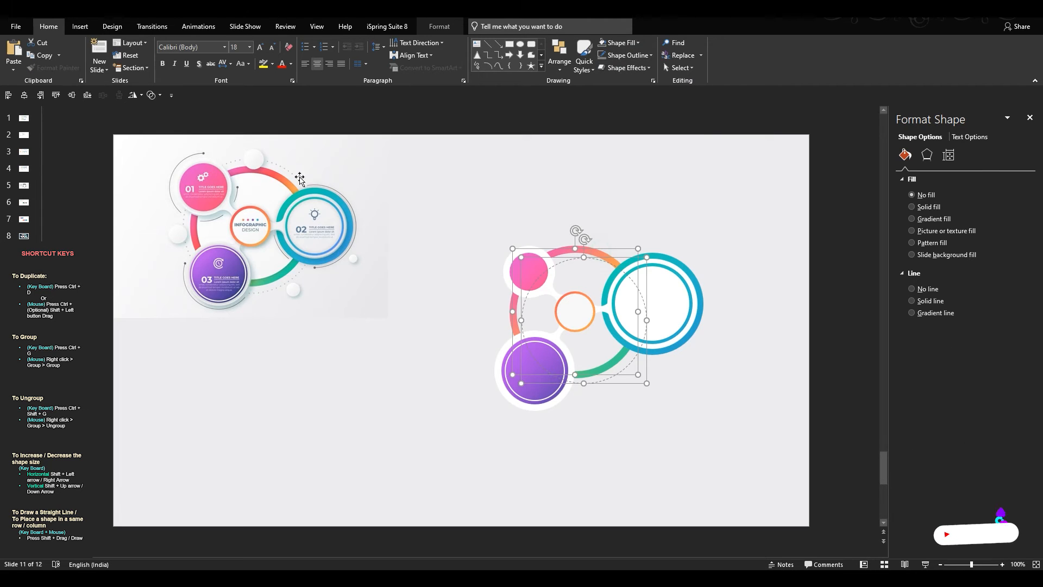
pyautogui.click(25, 97)
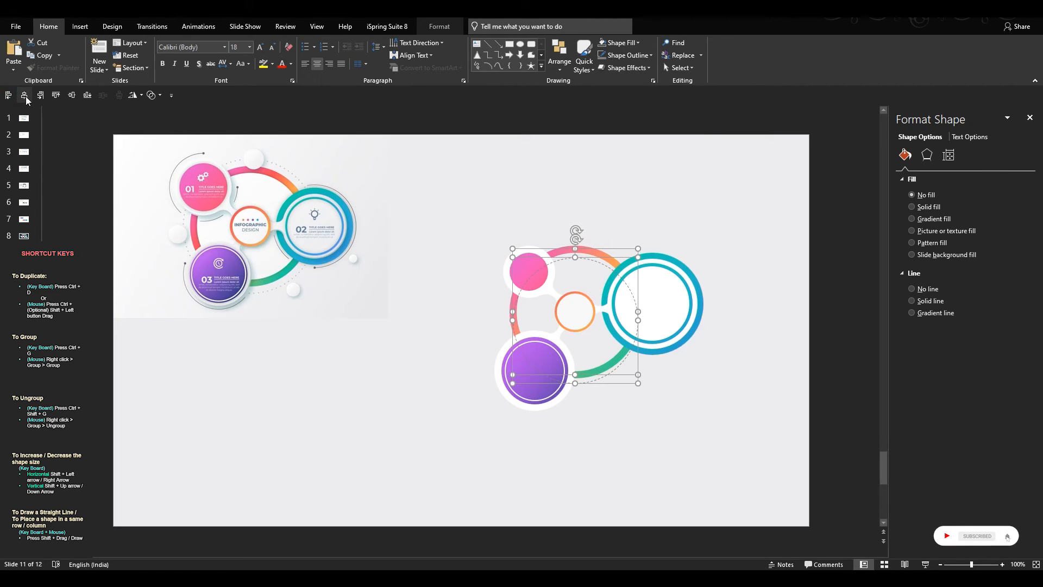
pyautogui.click(55, 95)
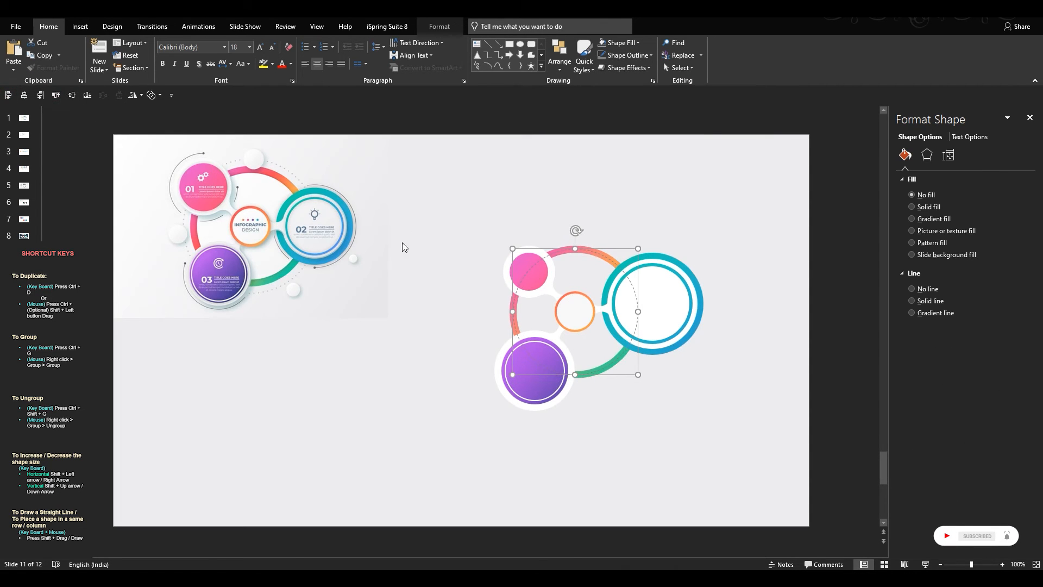
pyautogui.click(444, 279)
# - Enlarge the dashed ring from its centre to just outside the gradient ring and send it to the back
pyautogui.click(579, 254)
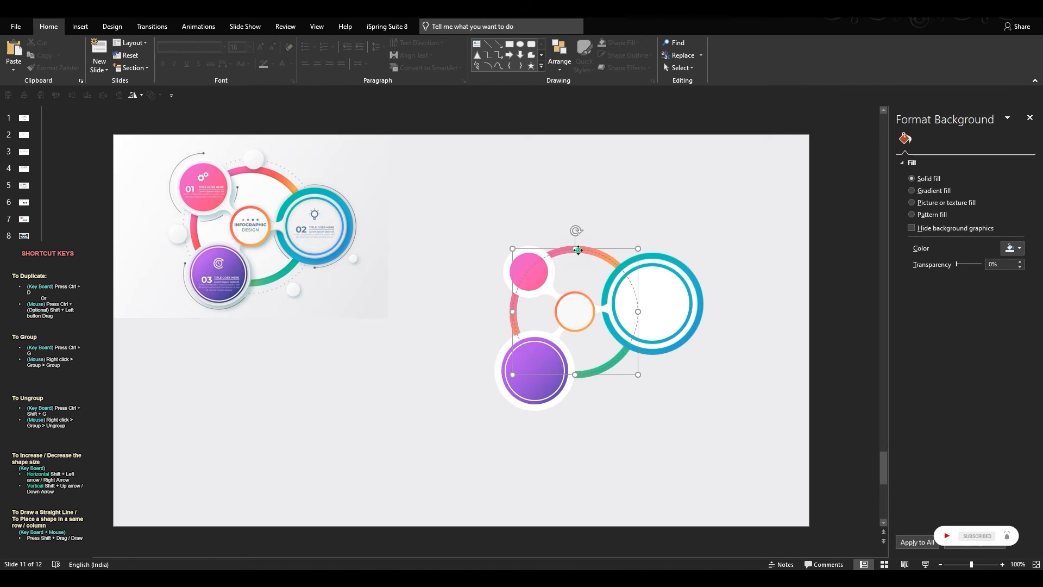
pyautogui.moveTo(638, 250); pyautogui.dragTo(651, 235)
pyautogui.rightClick(605, 242)
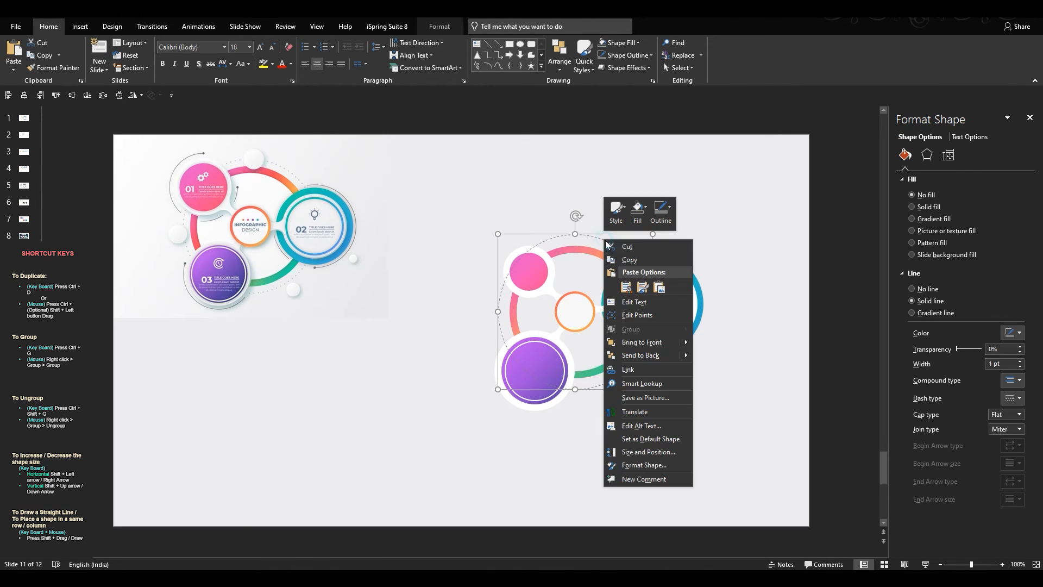
pyautogui.click(649, 355)
pyautogui.click(732, 242)
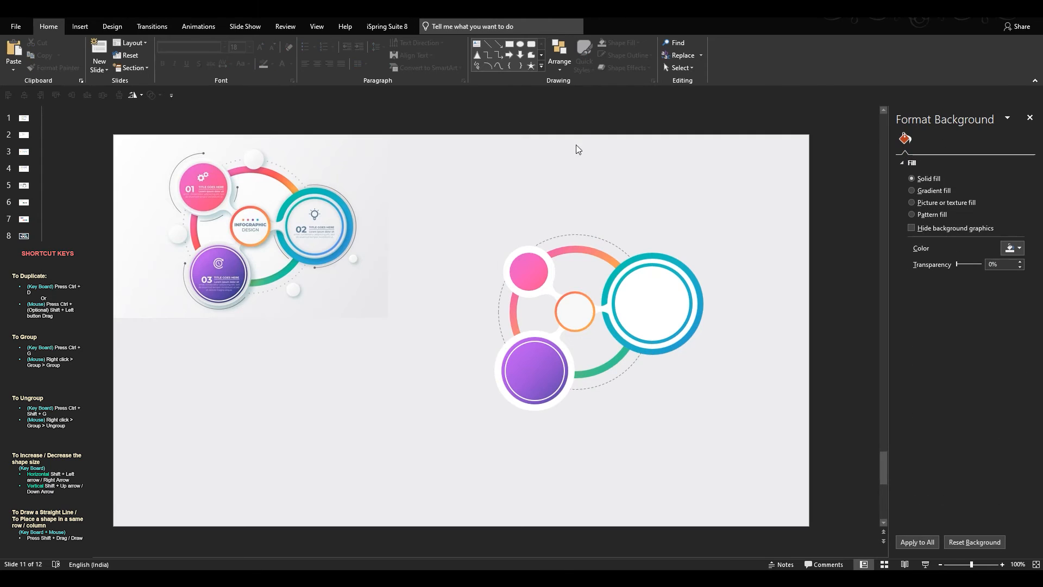
# - Draw a circle above the infographic, shrink it and place it on the upper edge of the dashed ring
pyautogui.click(520, 46)
pyautogui.moveTo(563, 190); pyautogui.dragTo(617, 243)
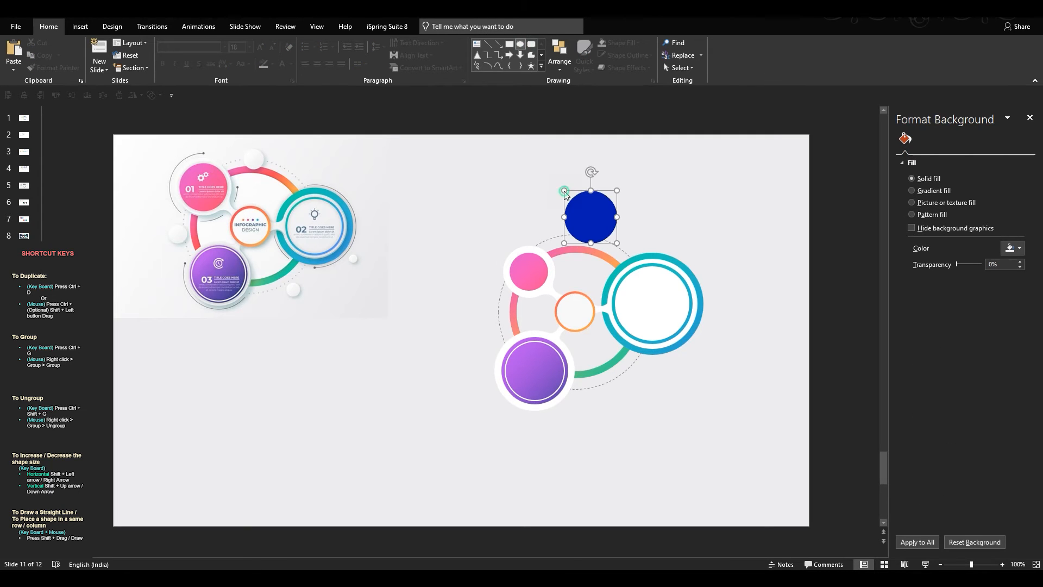
pyautogui.moveTo(616, 189); pyautogui.dragTo(590, 223)
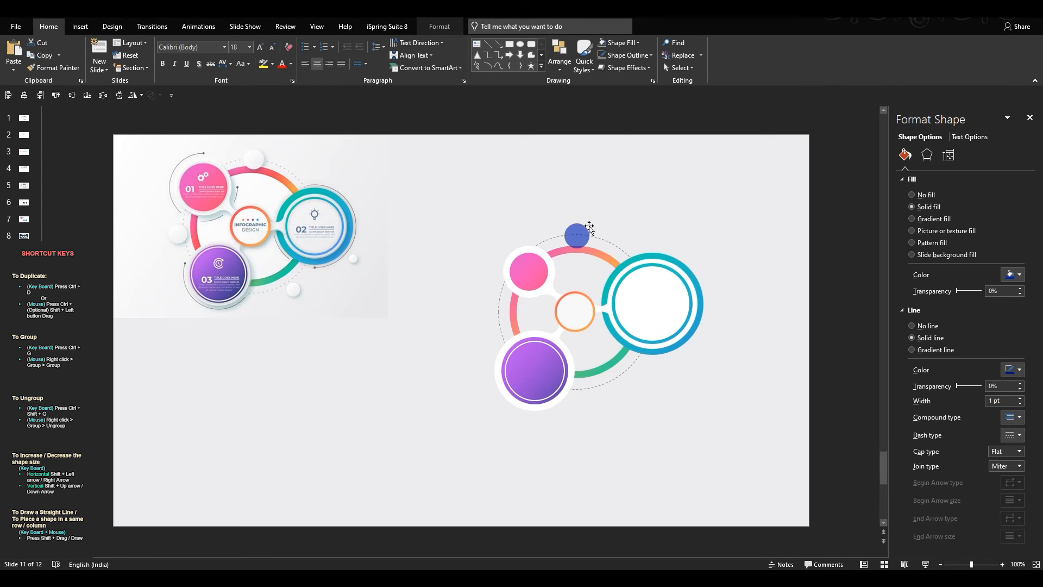
# - Fill the small circle on the dashed ring's upper edge with white and remove its outline
pyautogui.click(638, 42)
pyautogui.click(602, 68)
pyautogui.click(624, 55)
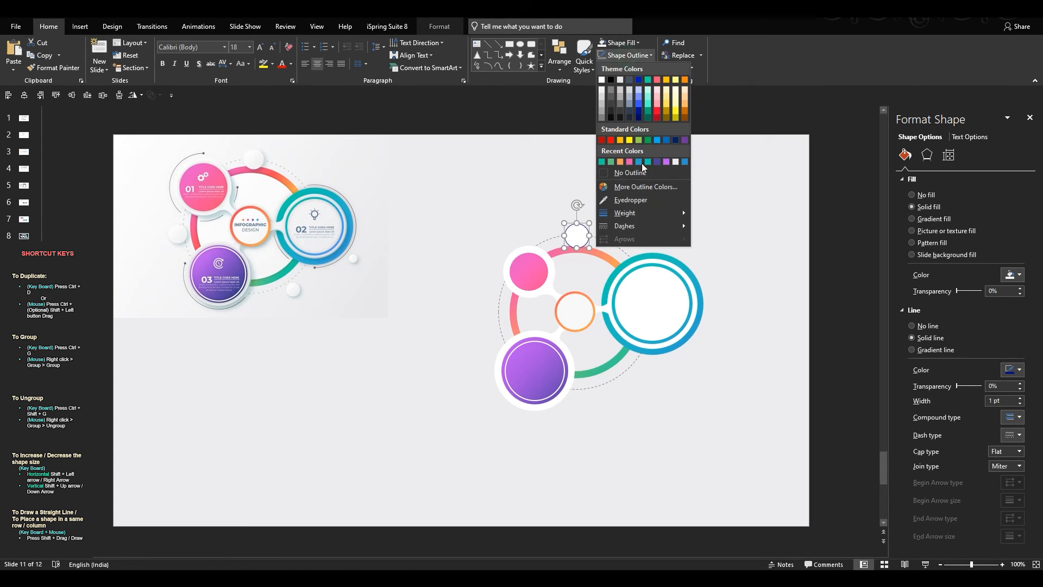
pyautogui.click(644, 173)
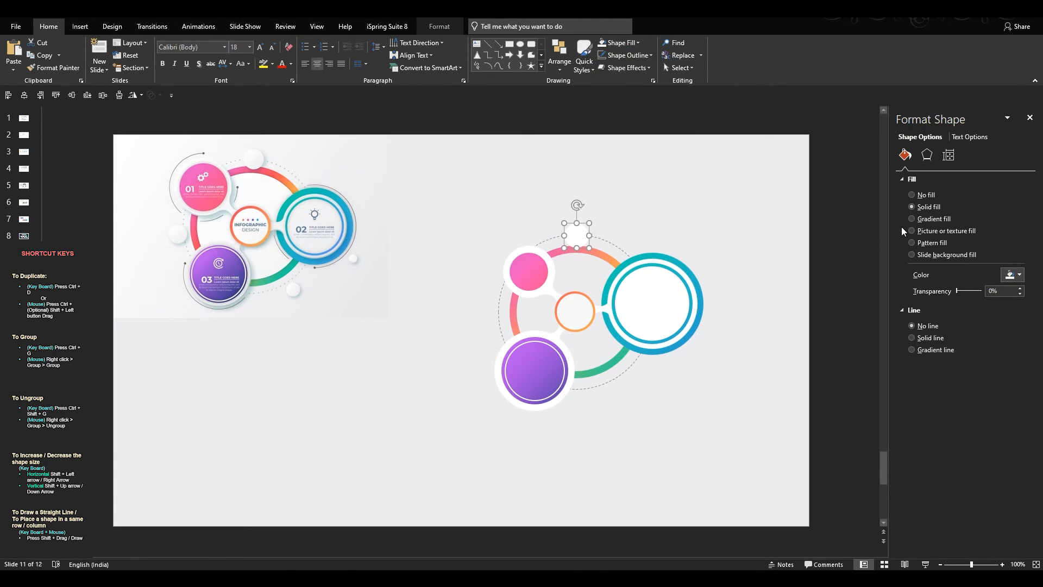
# - Give the small white circle an outer shadow offset to the bottom right and increase the shadow's transparency
pyautogui.click(927, 155)
pyautogui.click(964, 178)
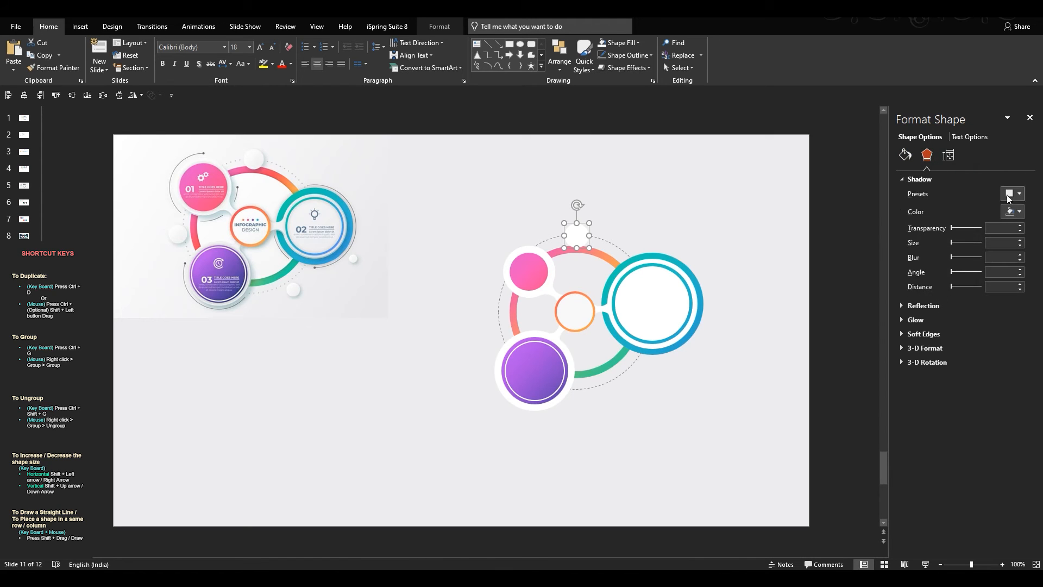
pyautogui.click(1009, 194)
pyautogui.click(965, 269)
pyautogui.click(1020, 232)
pyautogui.click(1020, 232)
pyautogui.click(1020, 231)
pyautogui.click(1020, 231)
pyautogui.click(1020, 231)
pyautogui.click(1020, 231)
pyautogui.click(1020, 231)
pyautogui.click(1020, 232)
pyautogui.click(1020, 232)
pyautogui.click(1020, 232)
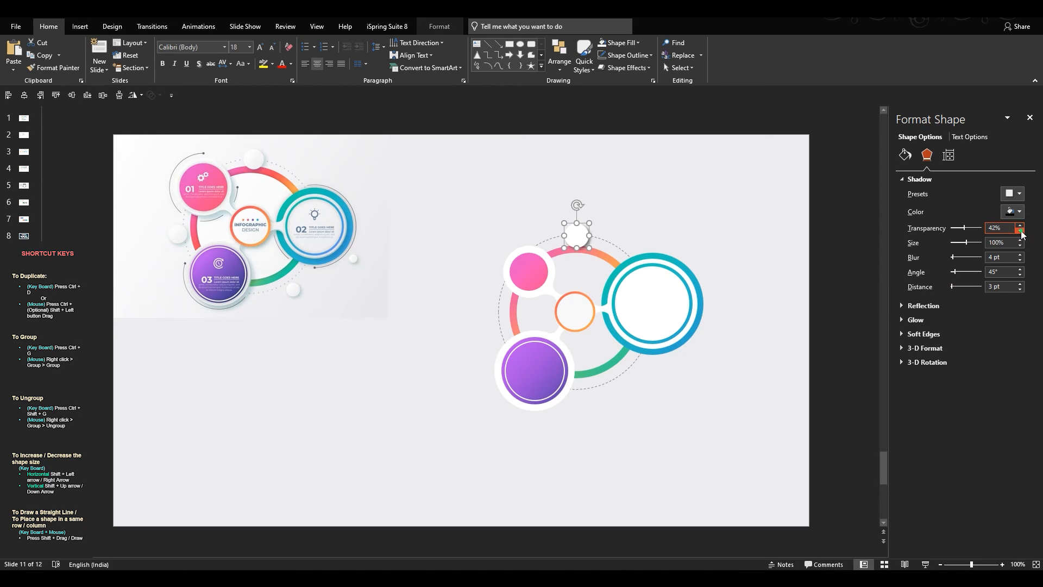
pyautogui.moveTo(961, 228); pyautogui.dragTo(978, 227)
pyautogui.click(1020, 225)
pyautogui.click(1020, 225)
# - Place copies of the shadowed white circle around the dashed ring, on its left side and, smaller, at its lower right
pyautogui.moveTo(575, 232); pyautogui.dragTo(497, 314)
pyautogui.click(456, 359)
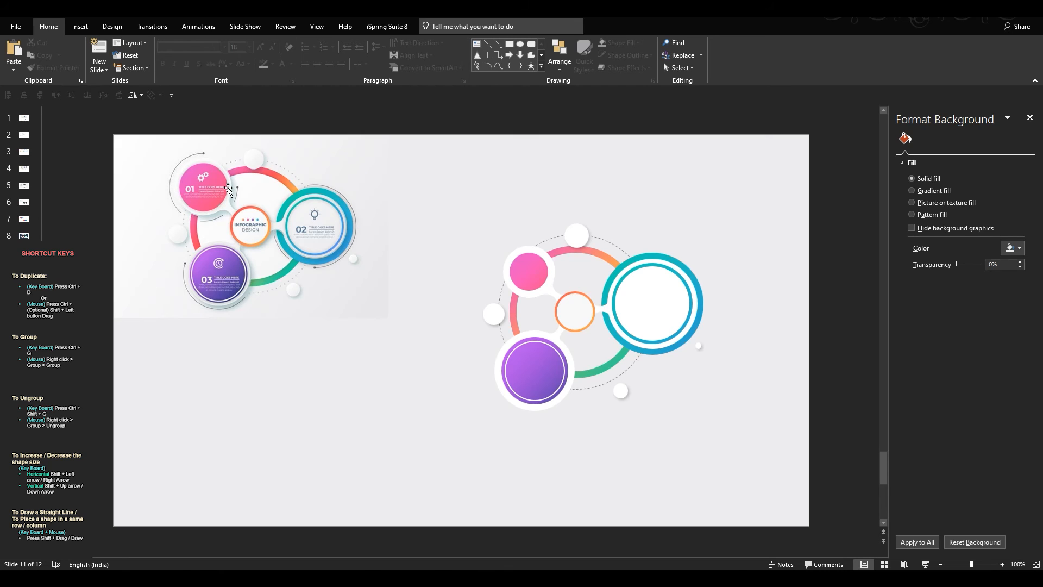
# - Insert an arc beside the reference picture and extend it into a nearly closed circle with its gap at the upper right
pyautogui.click(488, 66)
pyautogui.click(422, 171)
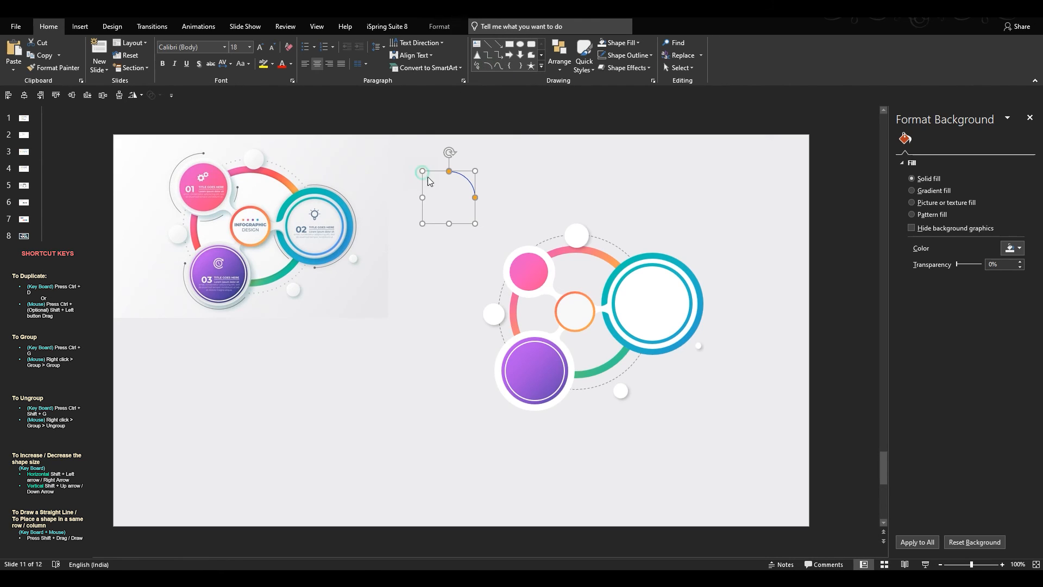
pyautogui.click(476, 198)
pyautogui.moveTo(420, 197); pyautogui.dragTo(452, 179)
# - Format the arc with a dark 0.25 pt outline and oval markers on both ends
pyautogui.click(627, 55)
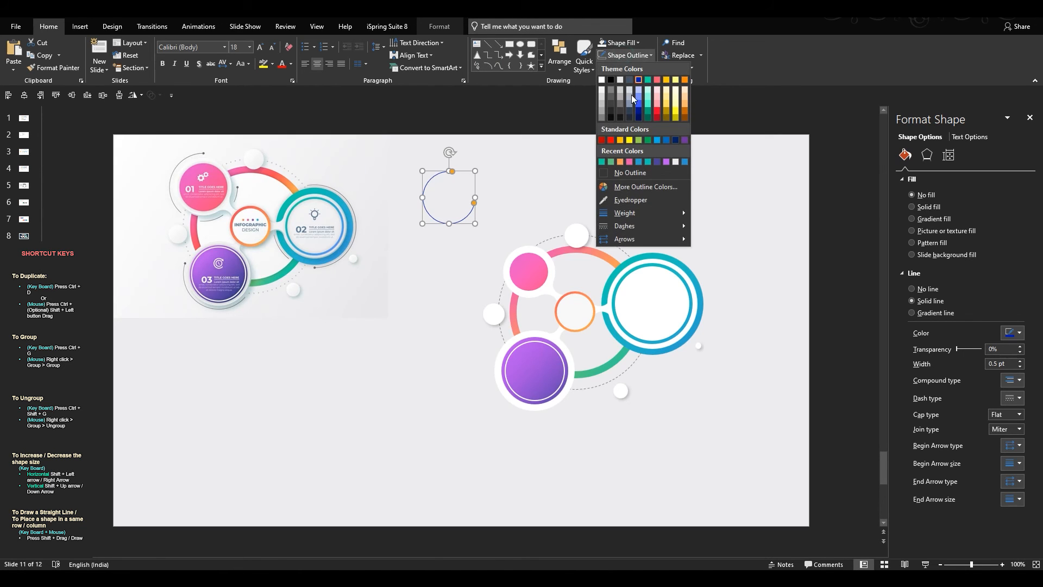
pyautogui.click(611, 113)
pyautogui.click(630, 55)
pyautogui.moveTo(659, 238)
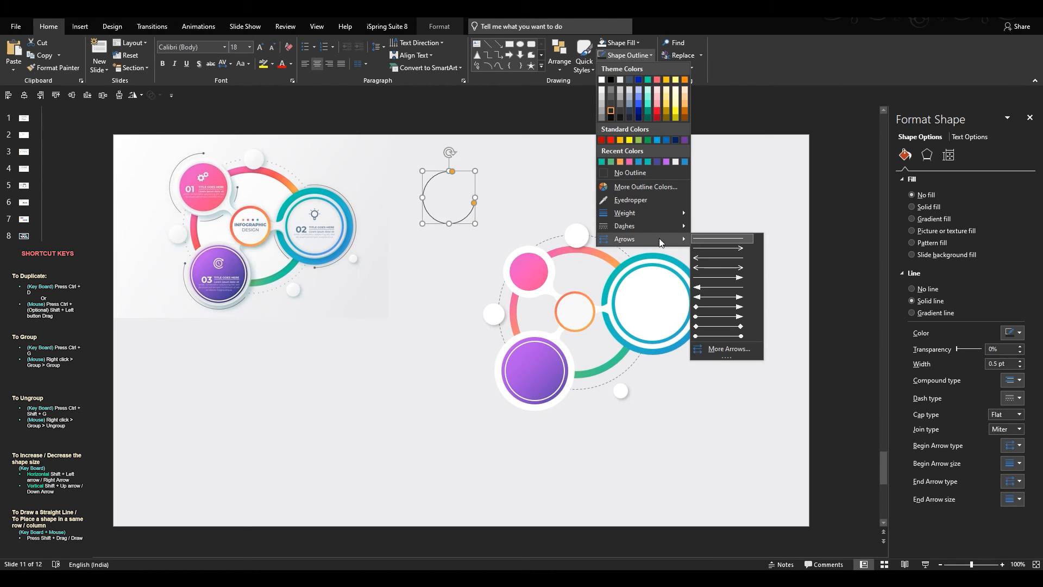
pyautogui.click(733, 337)
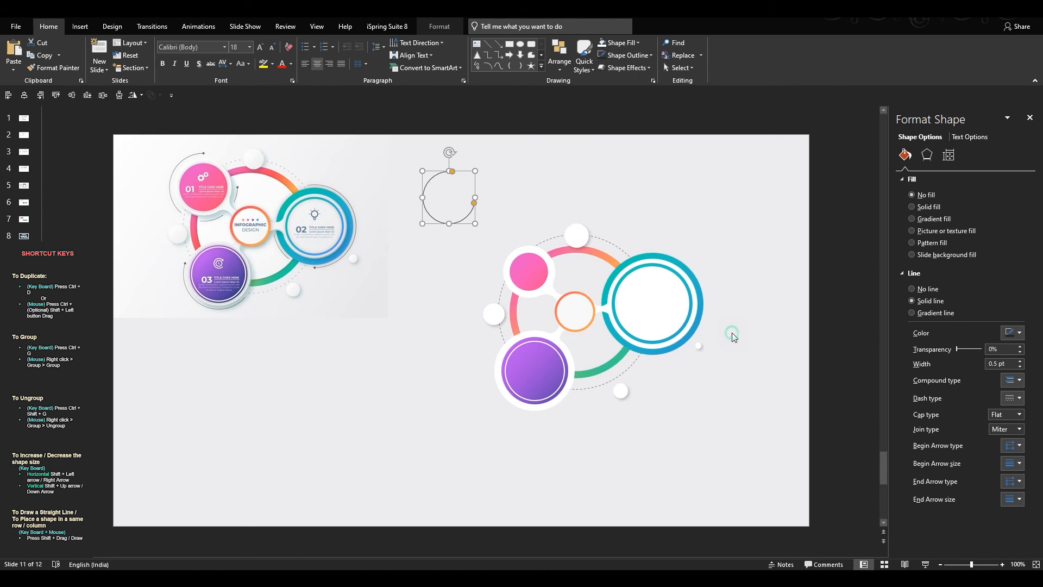
pyautogui.click(620, 58)
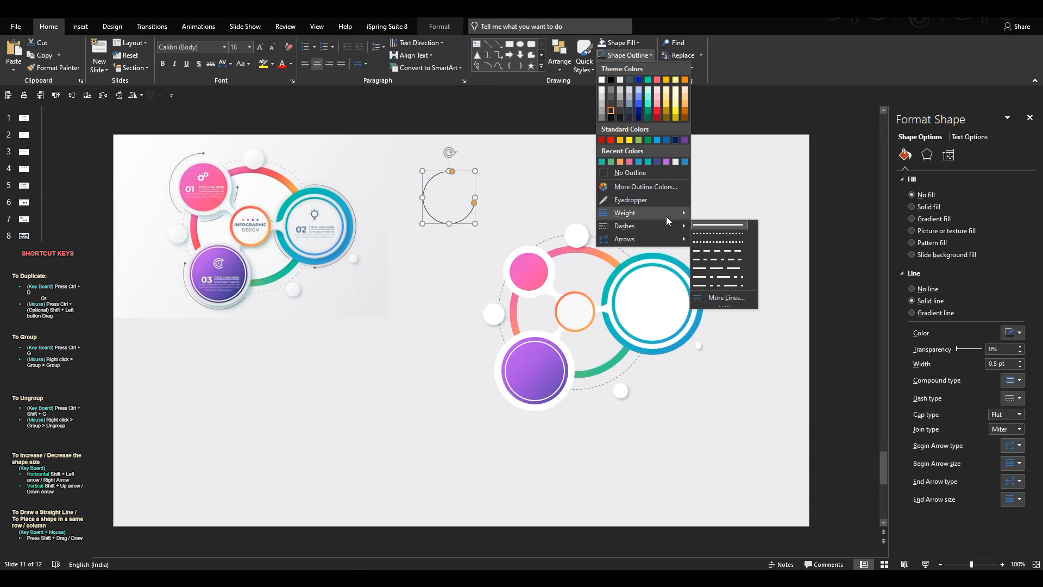
pyautogui.moveTo(666, 215)
pyautogui.click(727, 215)
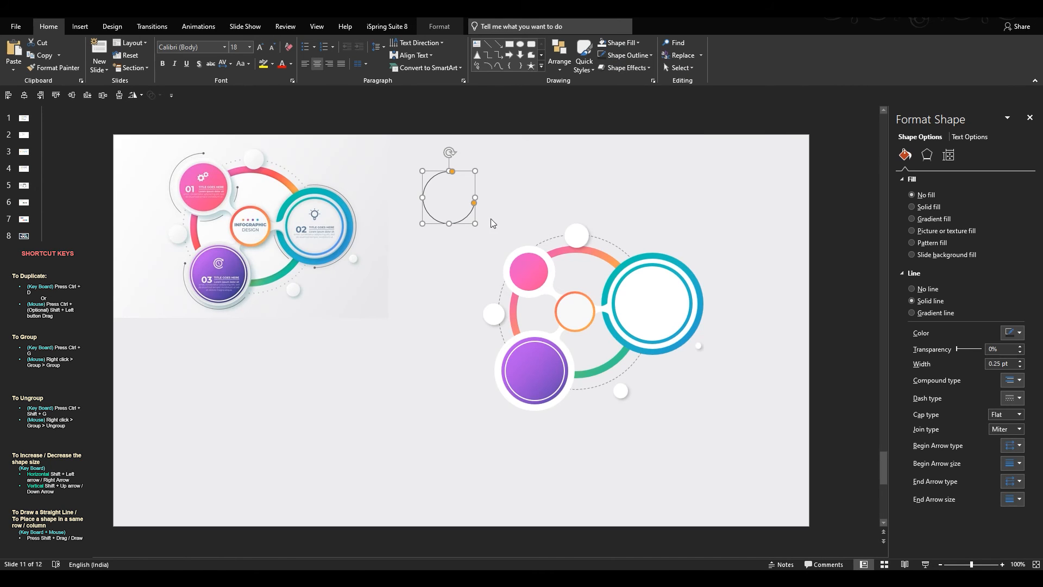
# - Move the arc over the pink circle's white border and enlarge it from its centre to just outside that border
pyautogui.moveTo(476, 215); pyautogui.dragTo(555, 292)
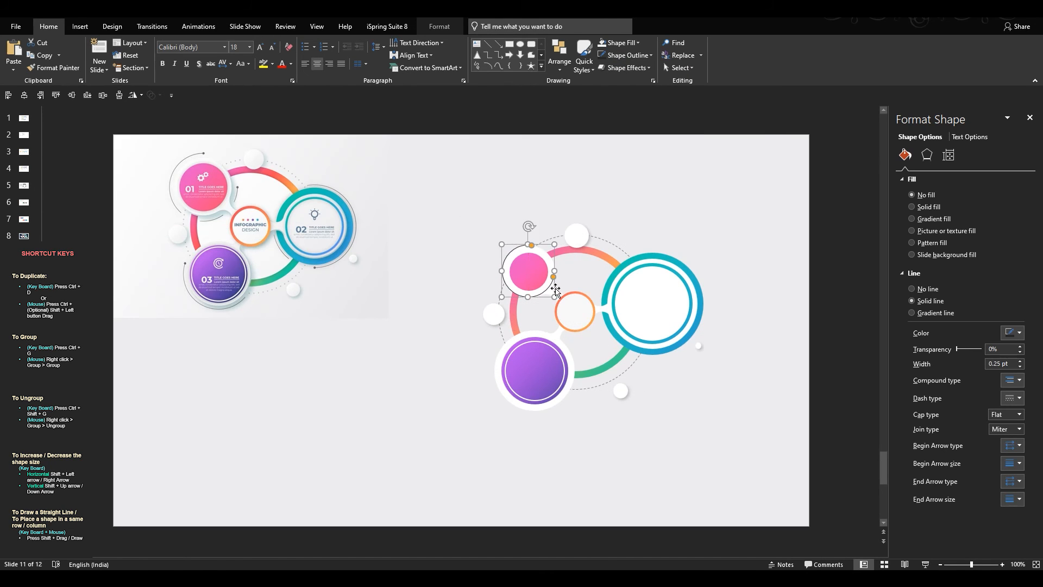
pyautogui.scroll(15, 592, 275)
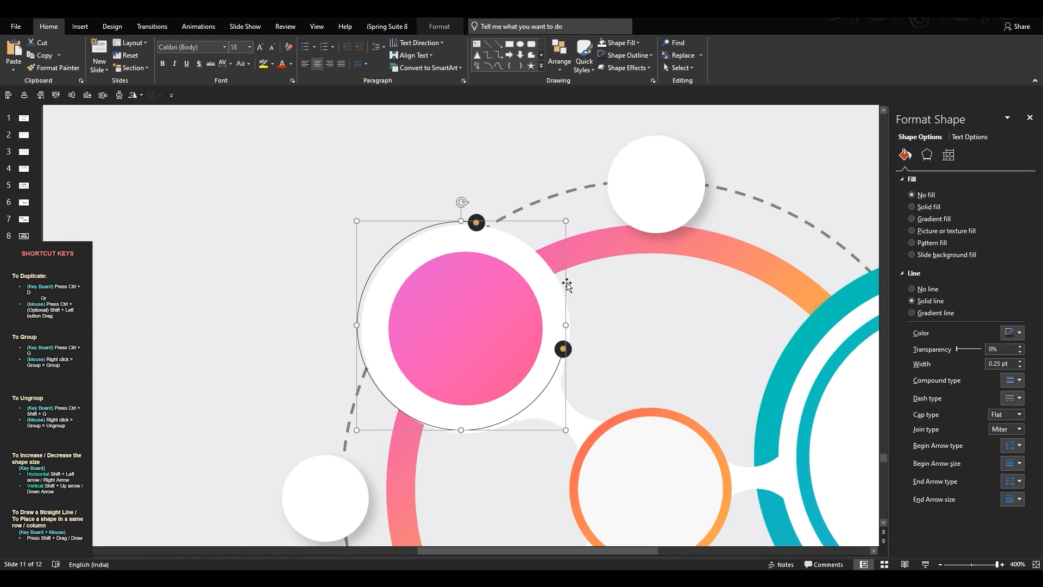
pyautogui.moveTo(567, 295); pyautogui.dragTo(570, 298)
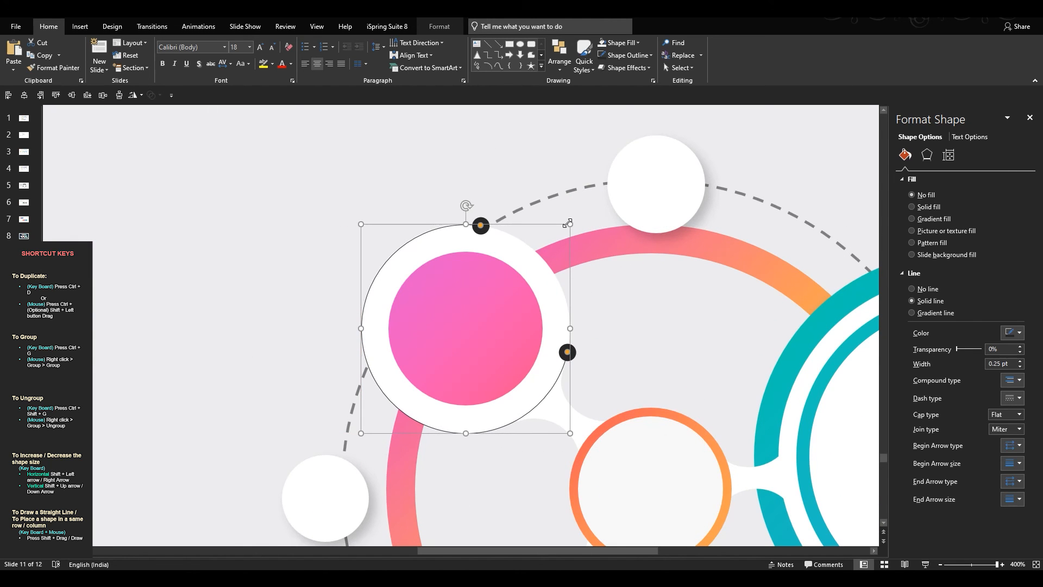
pyautogui.moveTo(568, 220); pyautogui.dragTo(580, 213)
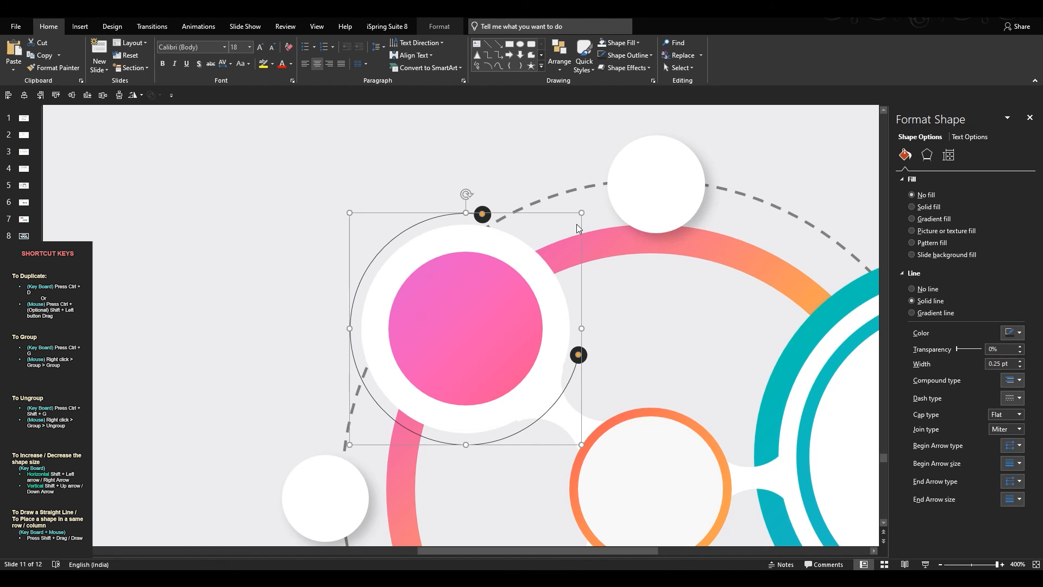
# - Change the markers on both ends of the arc to diamonds
pyautogui.rightClick(578, 216)
pyautogui.press('Escape')
pyautogui.click(636, 55)
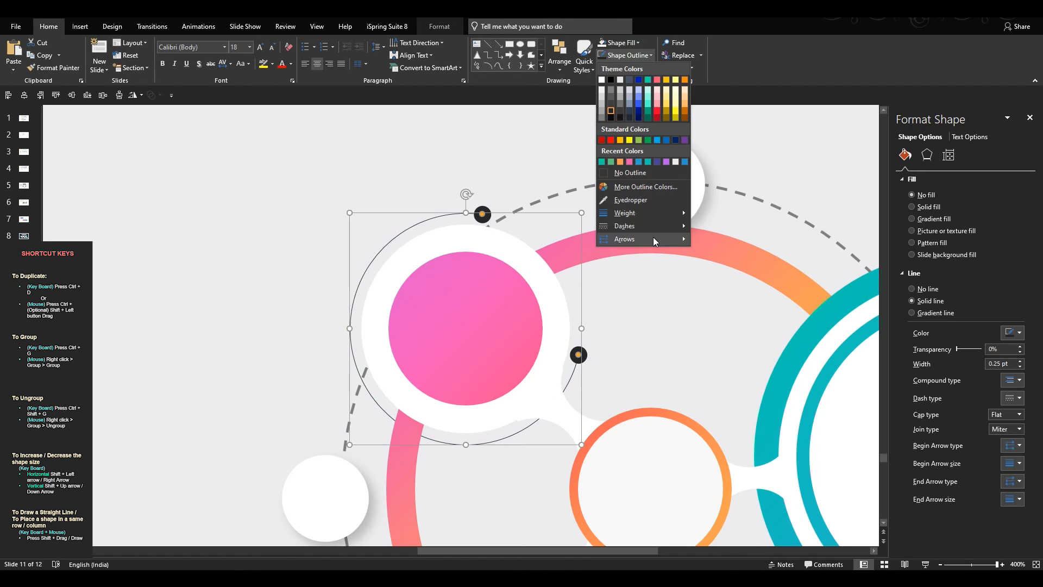
pyautogui.moveTo(653, 237)
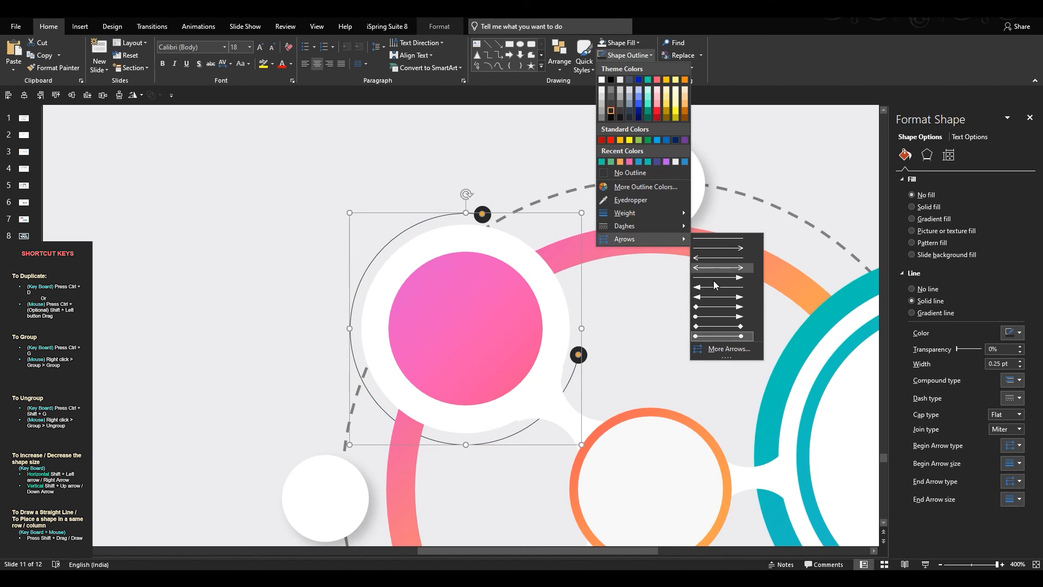
pyautogui.click(713, 326)
# - Rotate the arc slightly counterclockwise around the pink circle and change its outline to a lighter dark grey
pyautogui.scroll(-10, 614, 280)
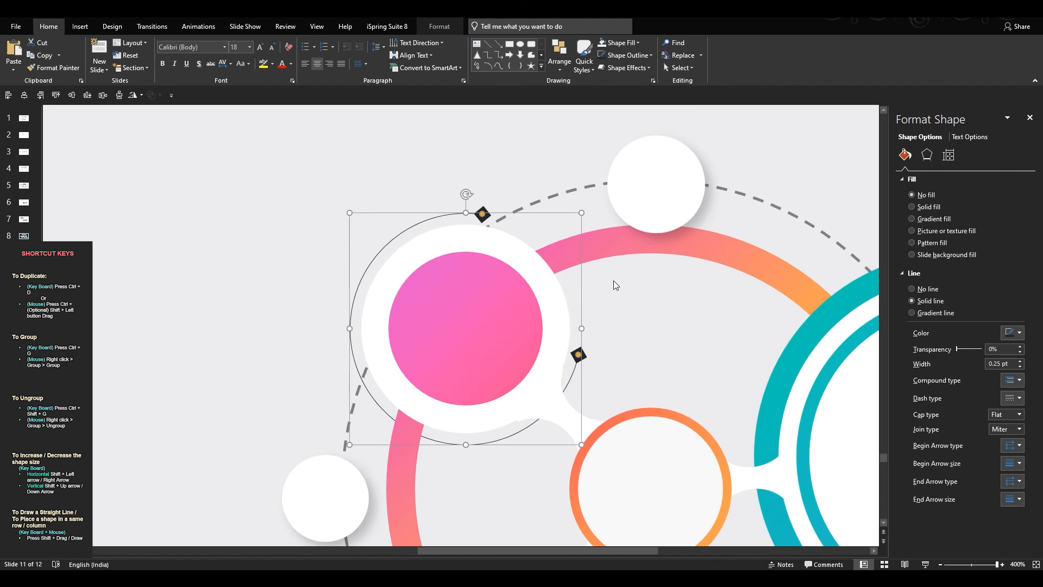
pyautogui.moveTo(568, 233); pyautogui.dragTo(518, 213)
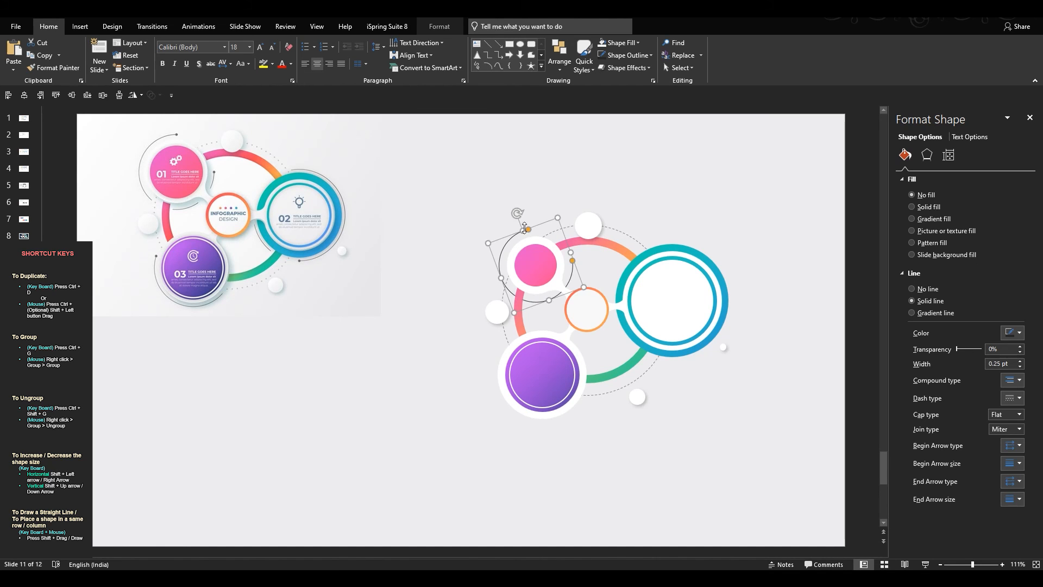
pyautogui.click(625, 55)
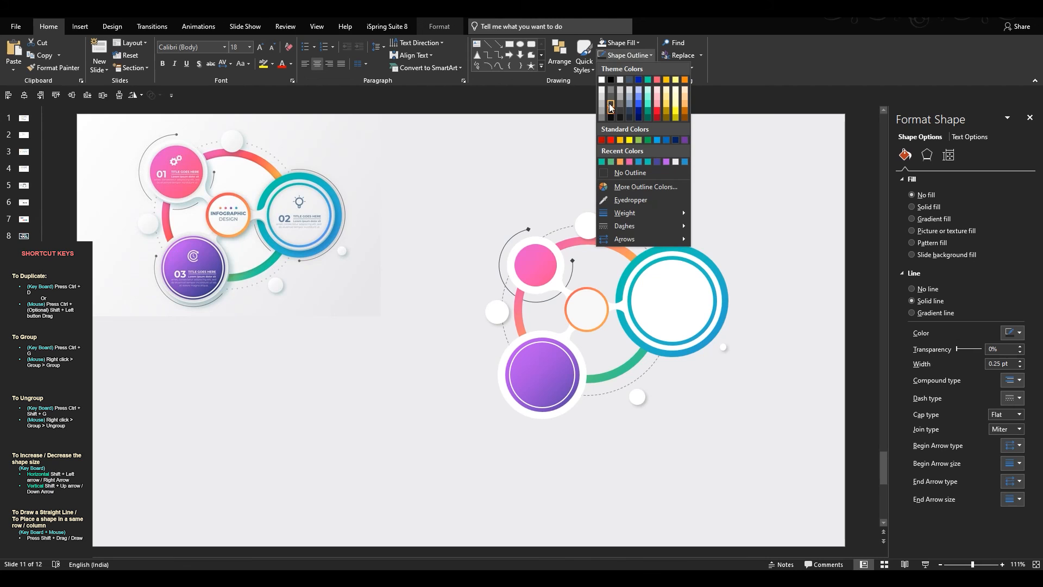
pyautogui.click(611, 98)
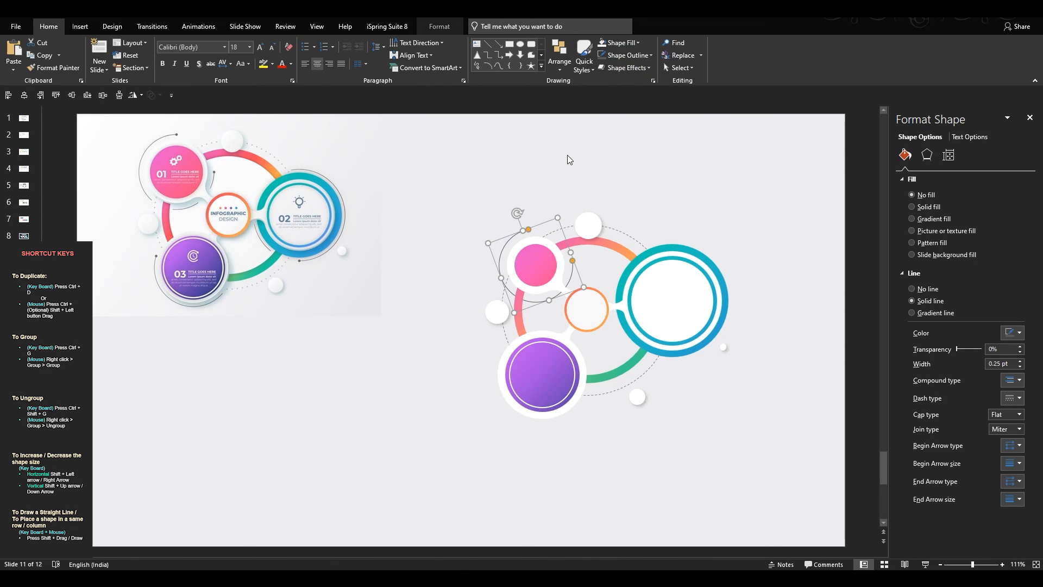
# - Copy the arc onto the large teal circle and align it to that circle's centre
pyautogui.moveTo(570, 223); pyautogui.dragTo(700, 262)
pyautogui.keyDown('shift'); pyautogui.click(674, 284); pyautogui.keyUp('shift')
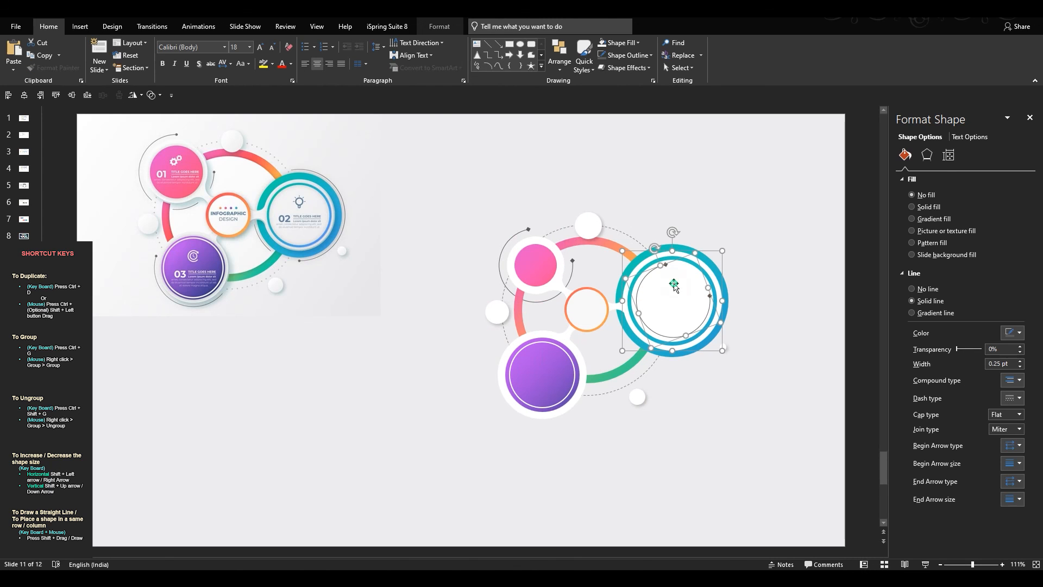
pyautogui.click(24, 95)
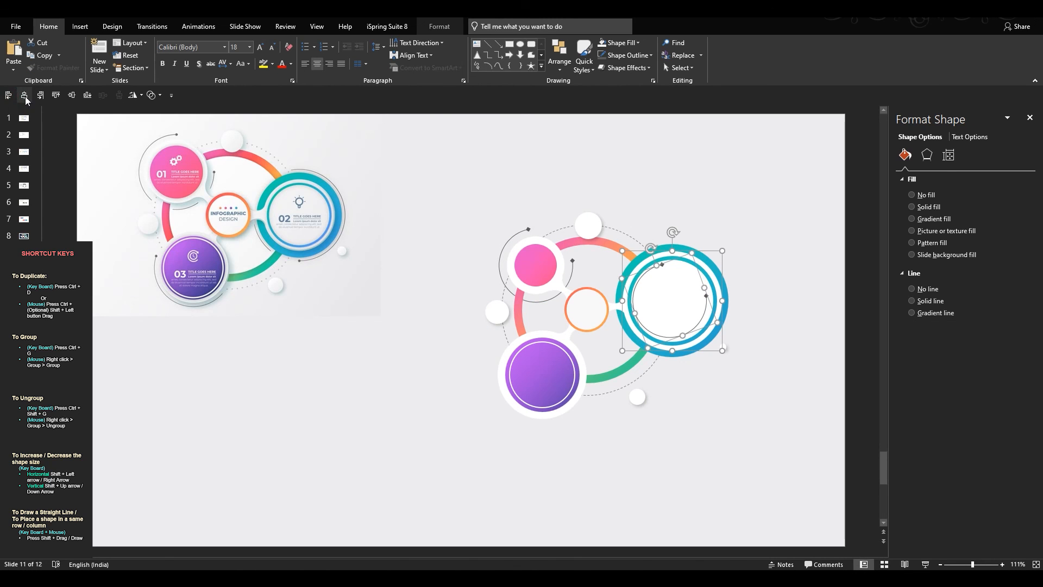
pyautogui.click(751, 285)
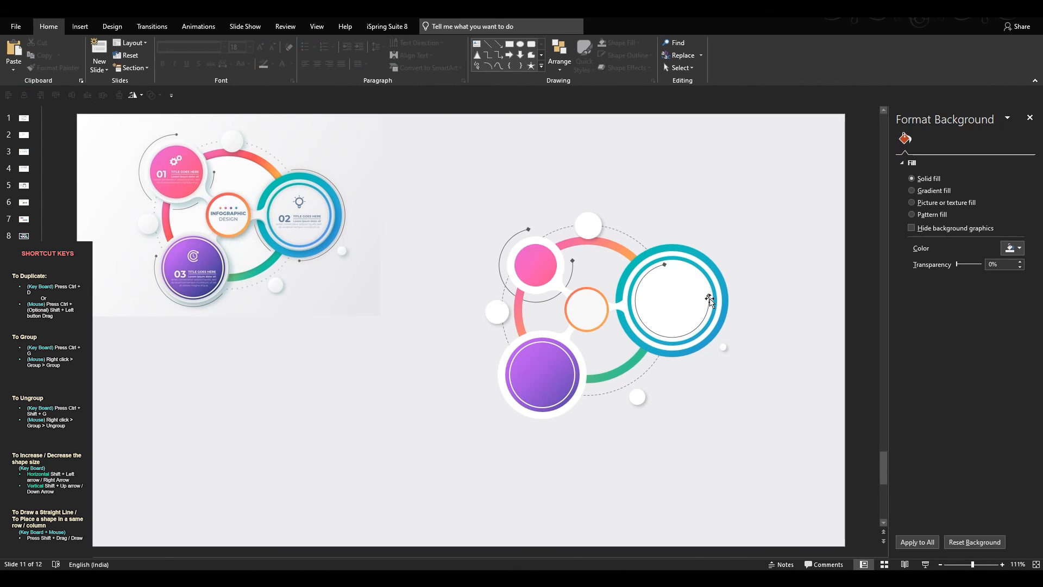
# - Enlarge the copied arc from its centre to just outside the teal outer ring
pyautogui.click(709, 298)
pyautogui.moveTo(694, 253); pyautogui.dragTo(712, 240)
pyautogui.moveTo(711, 241); pyautogui.dragTo(714, 239)
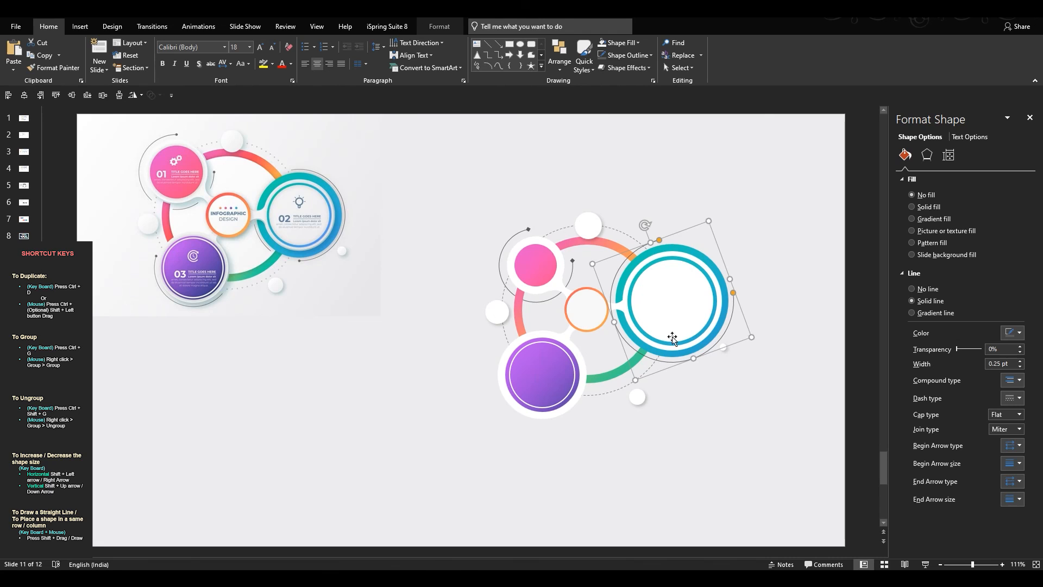
# - Reposition both ends of the teal circle's arc so it wraps only around the circle's right side
pyautogui.moveTo(644, 223); pyautogui.dragTo(634, 328)
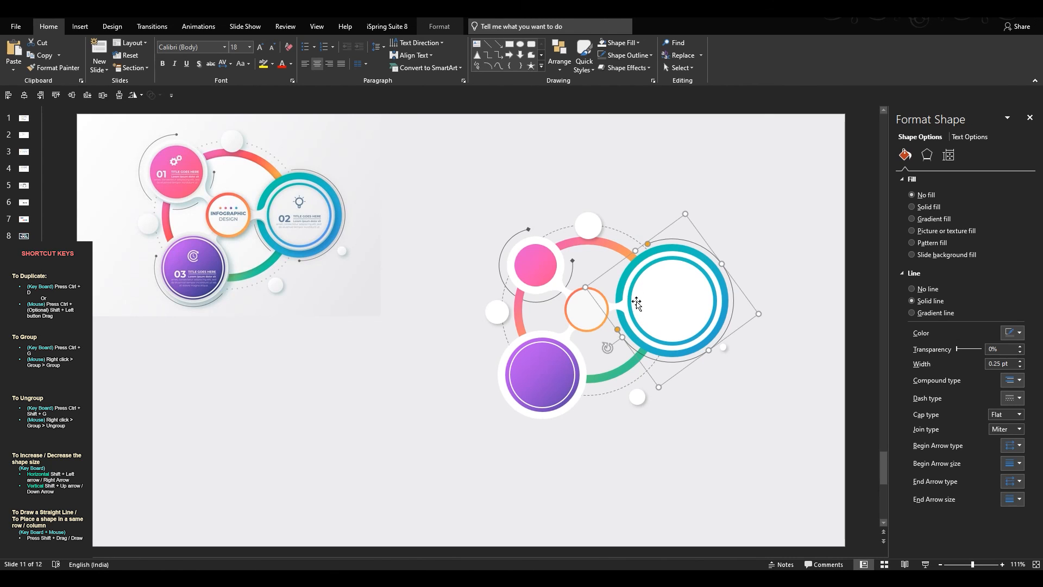
pyautogui.click(649, 367)
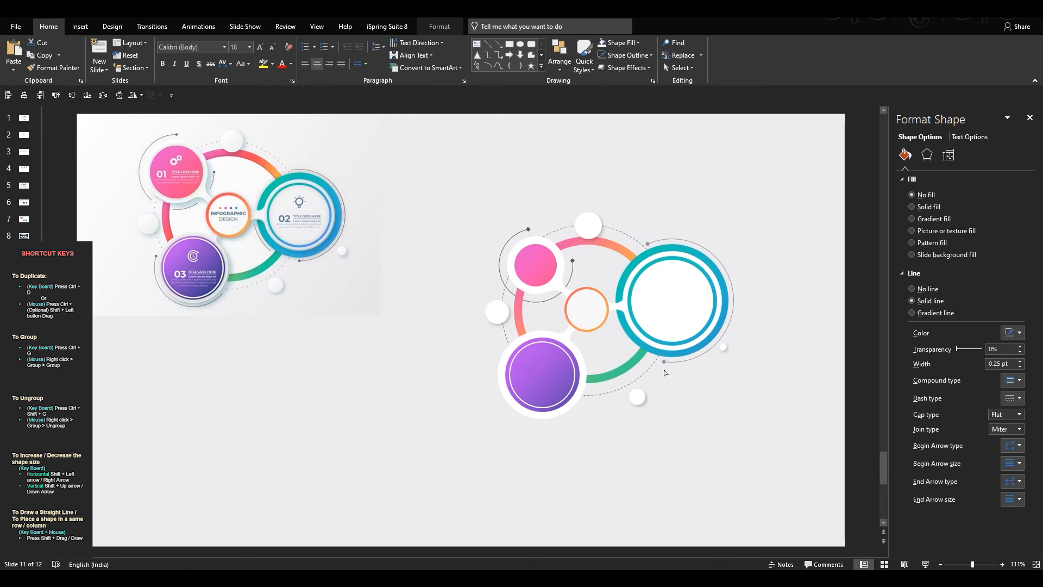
pyautogui.click(664, 370)
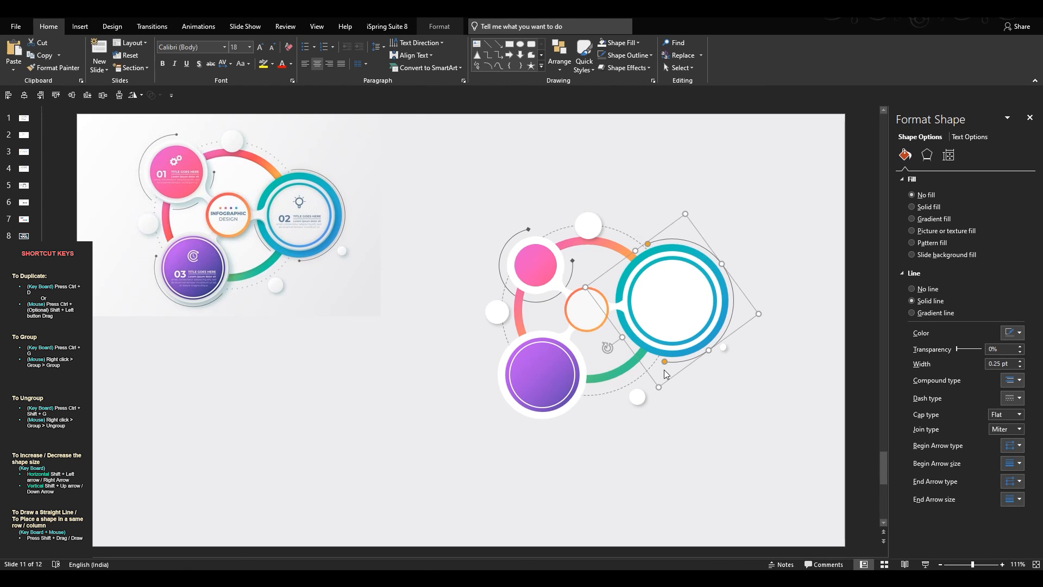
pyautogui.click(651, 243)
pyautogui.click(650, 243)
pyautogui.rightClick(683, 214)
pyautogui.click(732, 333)
pyautogui.click(753, 386)
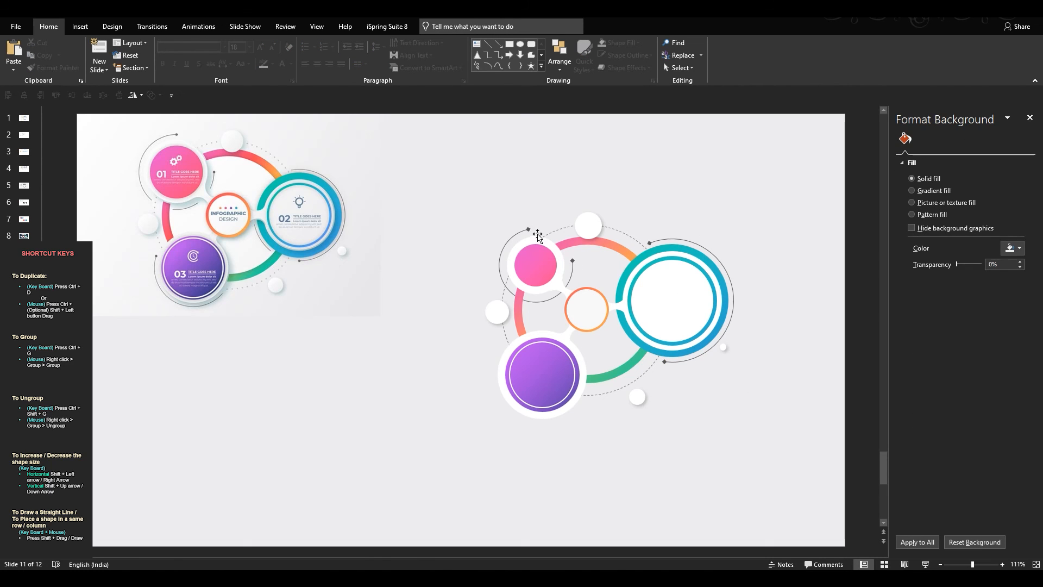
# - Place an enlarged copy of the pink circle's arc around the purple circle and centre-align the two
pyautogui.click(530, 231)
pyautogui.moveTo(517, 232); pyautogui.dragTo(575, 321)
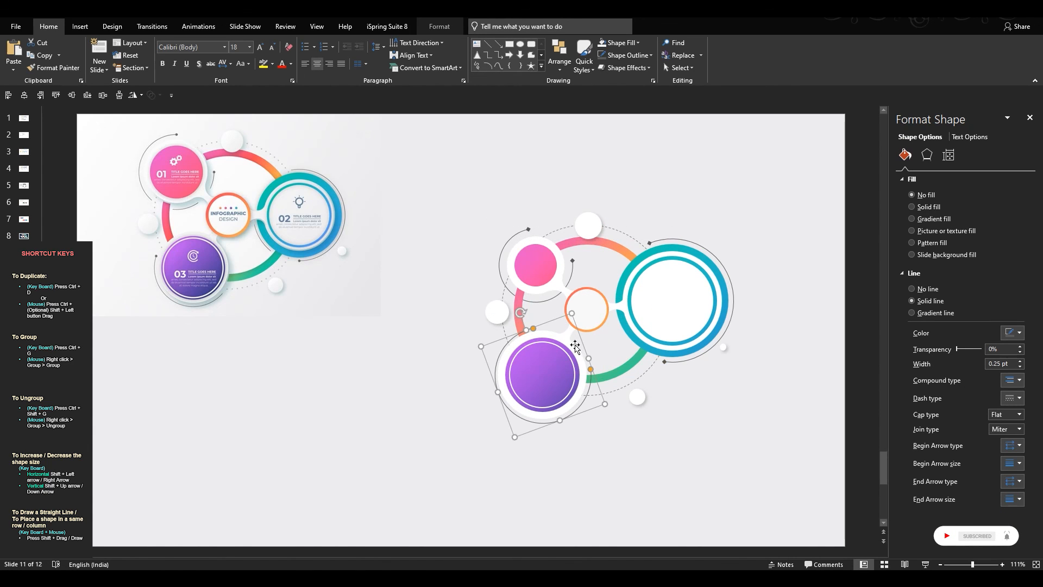
pyautogui.keyDown('shift'); pyautogui.click(548, 353); pyautogui.keyUp('shift')
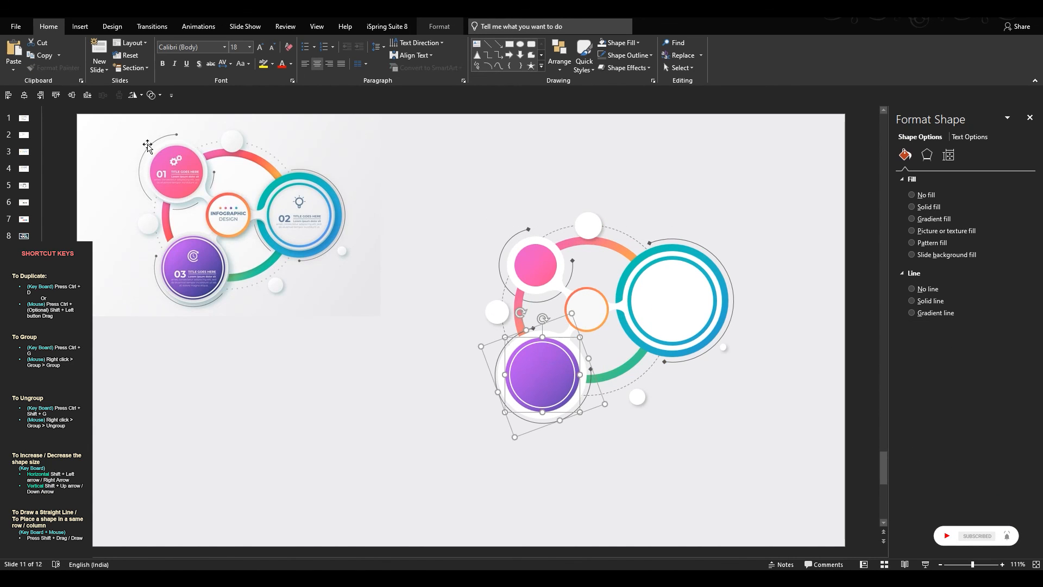
pyautogui.click(71, 95)
pyautogui.click(24, 95)
pyautogui.click(386, 423)
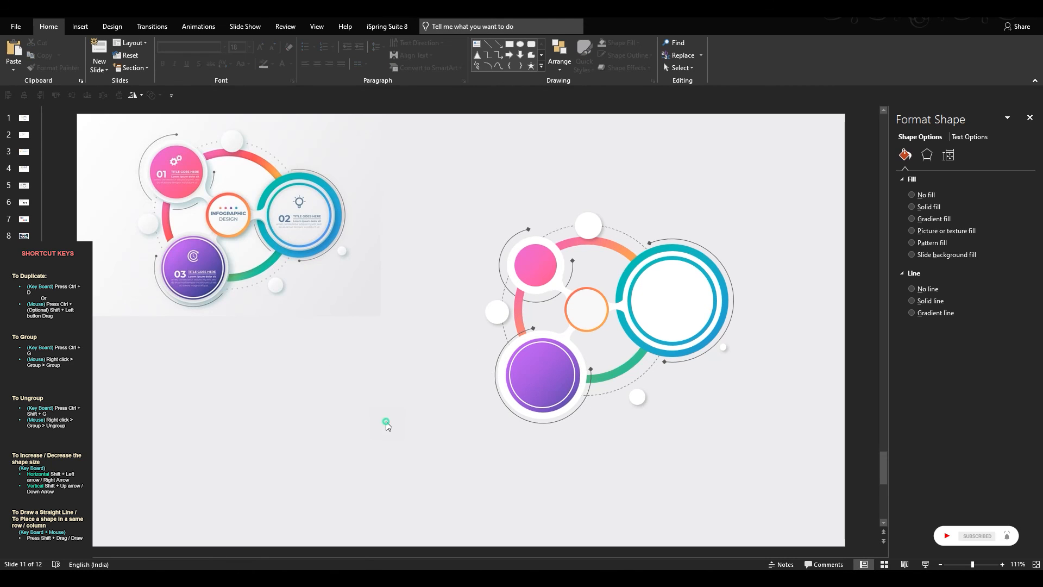
# - Shorten the purple circle's arc at both ends so it wraps around the circle's left and lower sides
pyautogui.click(533, 331)
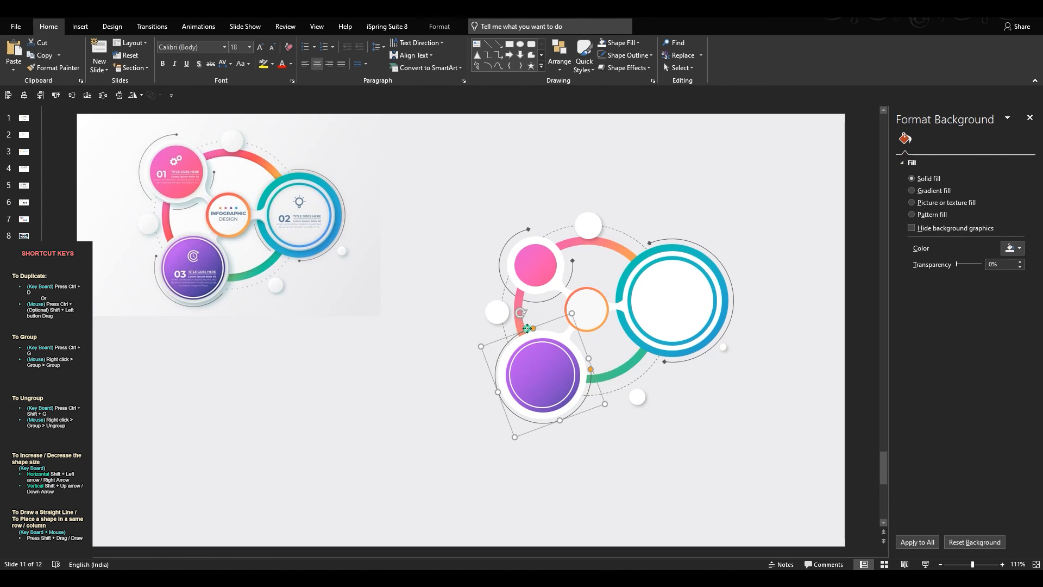
pyautogui.moveTo(534, 329); pyautogui.dragTo(502, 349)
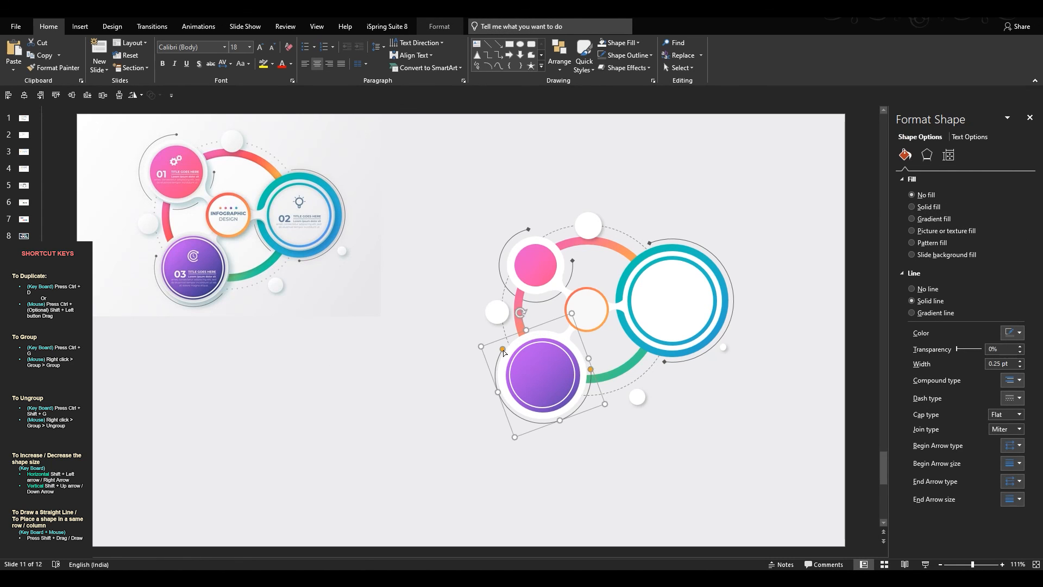
pyautogui.moveTo(592, 374); pyautogui.dragTo(583, 404)
pyautogui.click(617, 455)
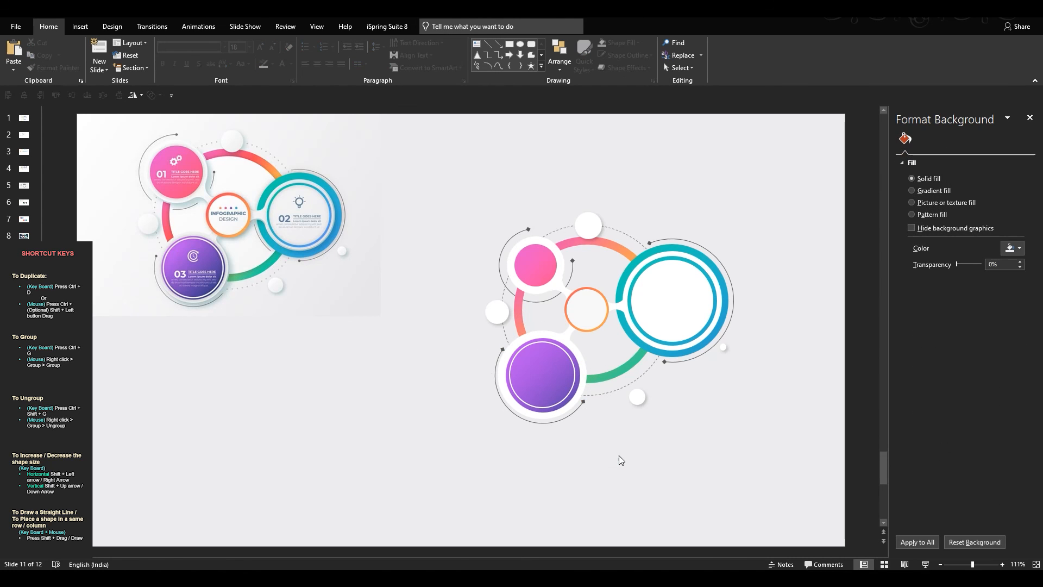
# - Group all the recreated infographic shapes and enlarge the group to fill most of the slide's right side
pyautogui.moveTo(815, 149); pyautogui.dragTo(395, 477)
pyautogui.hotkey('ctrl', 'g')
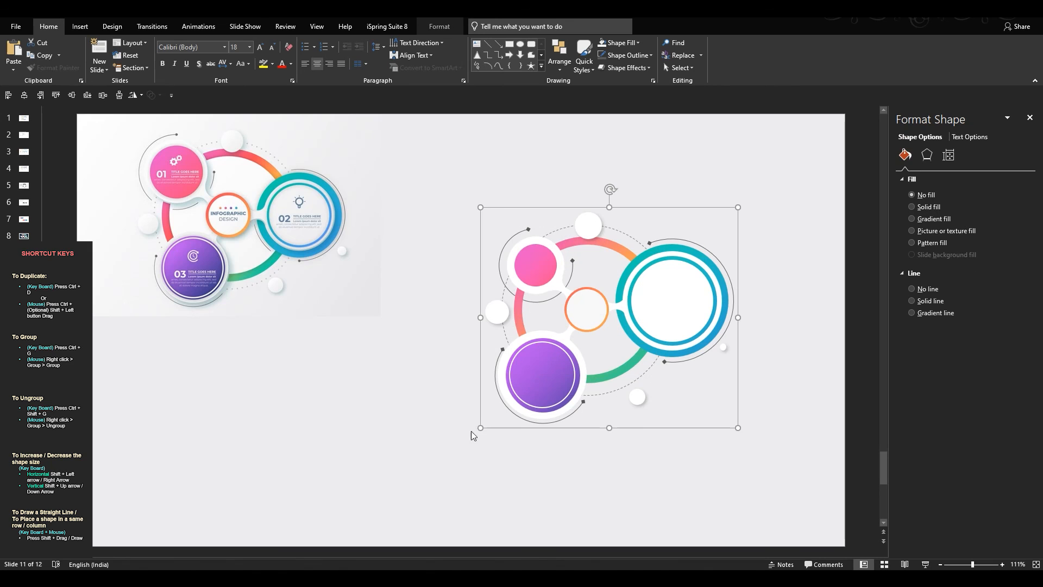
pyautogui.moveTo(480, 427); pyautogui.dragTo(386, 507)
pyautogui.moveTo(454, 454); pyautogui.dragTo(490, 443)
pyautogui.click(797, 409)
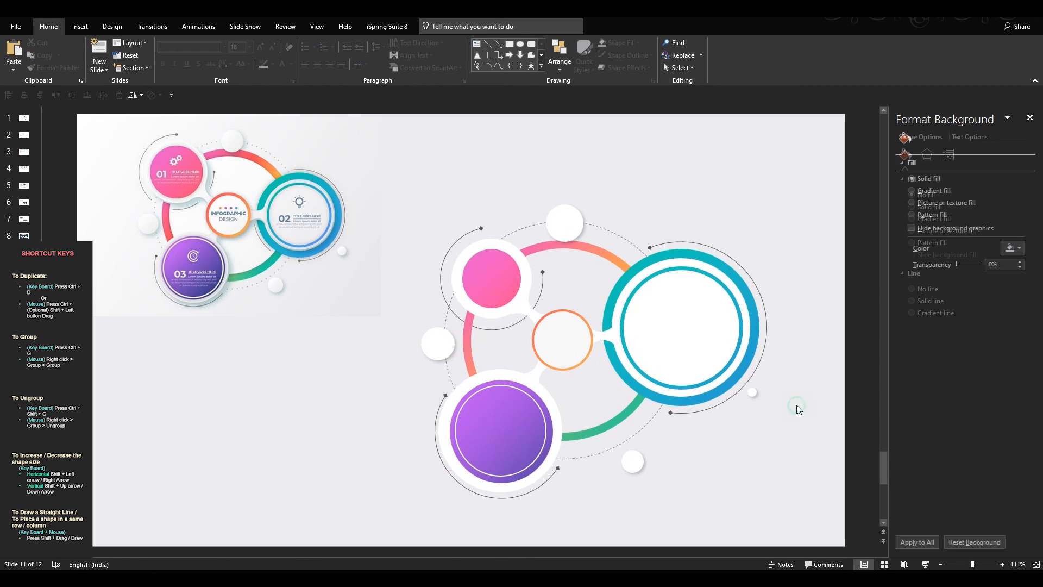
# - Preview the current slide as a full-screen slide show
pyautogui.click(925, 564)
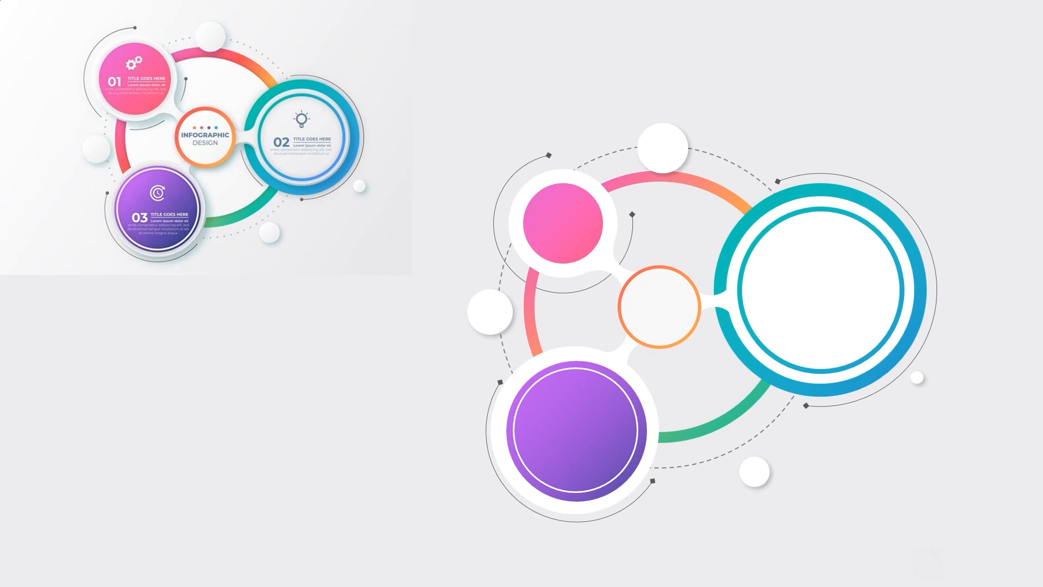